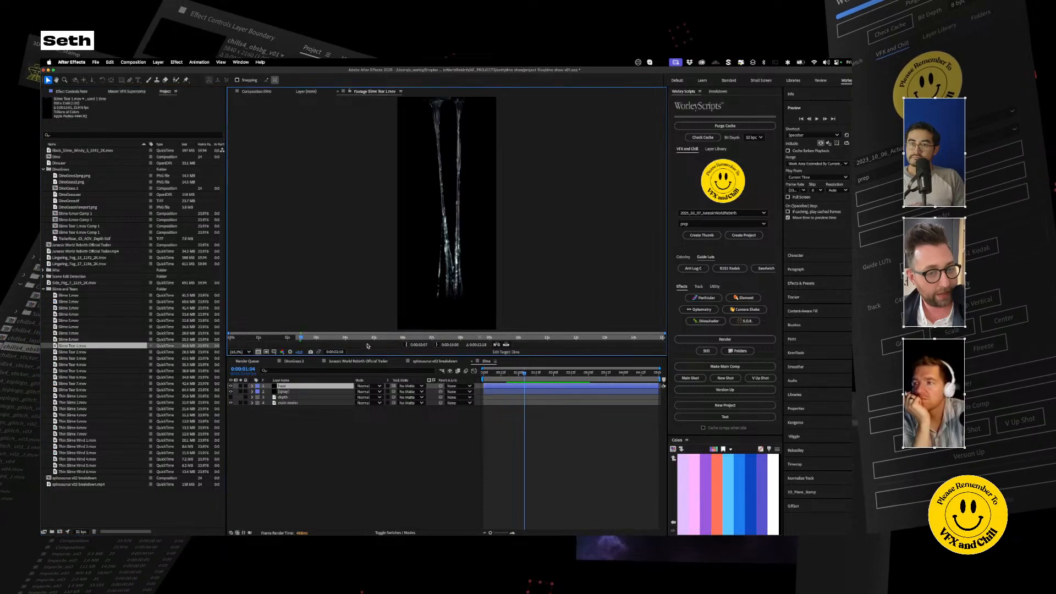
Step: Preview several slime footage clips in the project, from Slime Tear 1 to Slime Tear 6, to compare their drip shapes
mouse_move(331, 342)
mouse_down()
mouse_move(347, 342)
mouse_move(256, 340)
mouse_move(305, 344)
mouse_move(255, 349)
mouse_move(336, 351)
mouse_up()
double_click(56, 358)
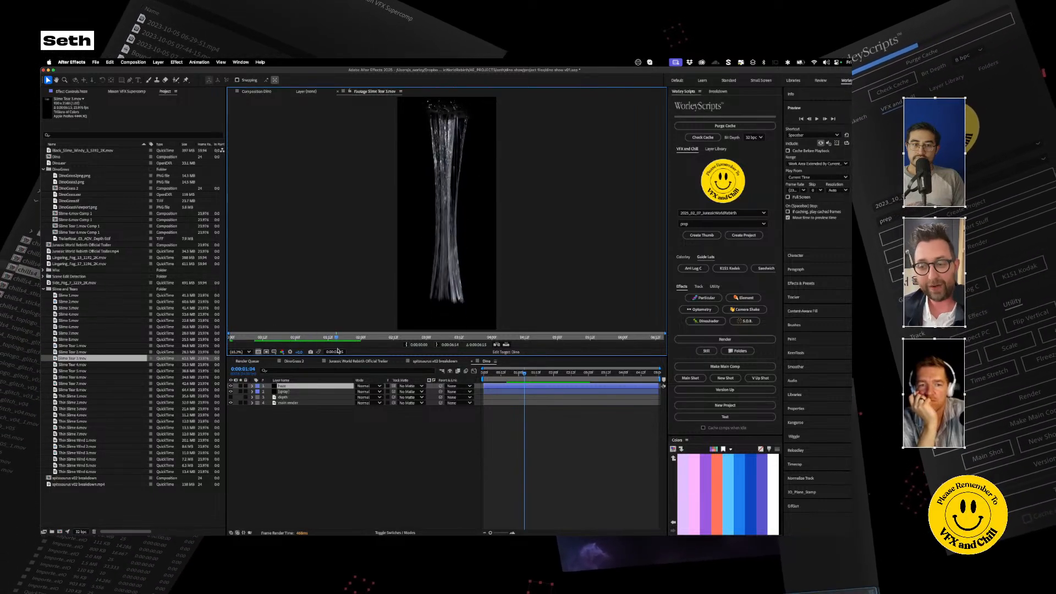
double_click(55, 371)
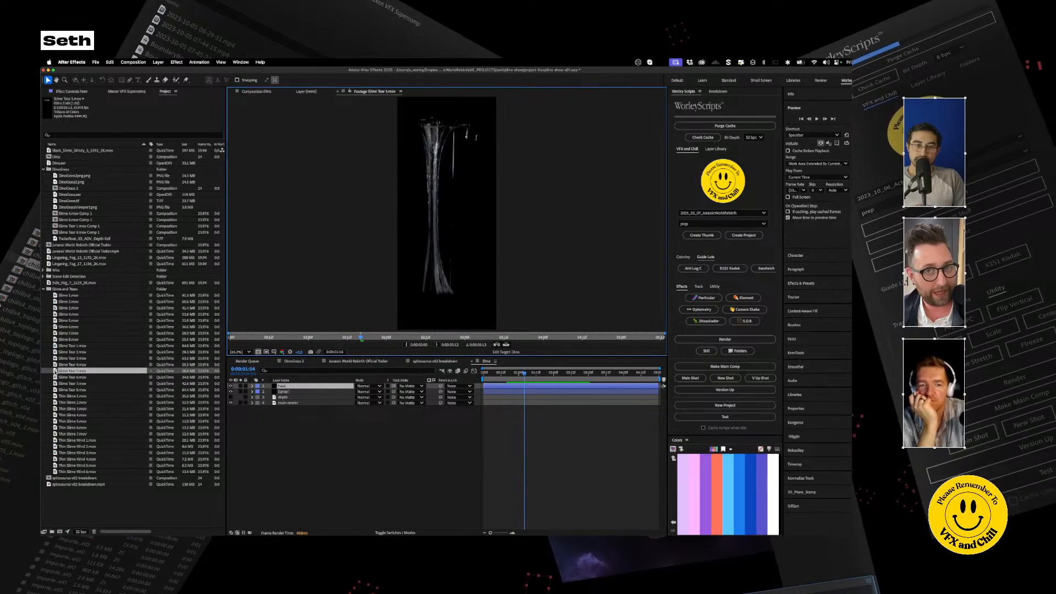
key(space)
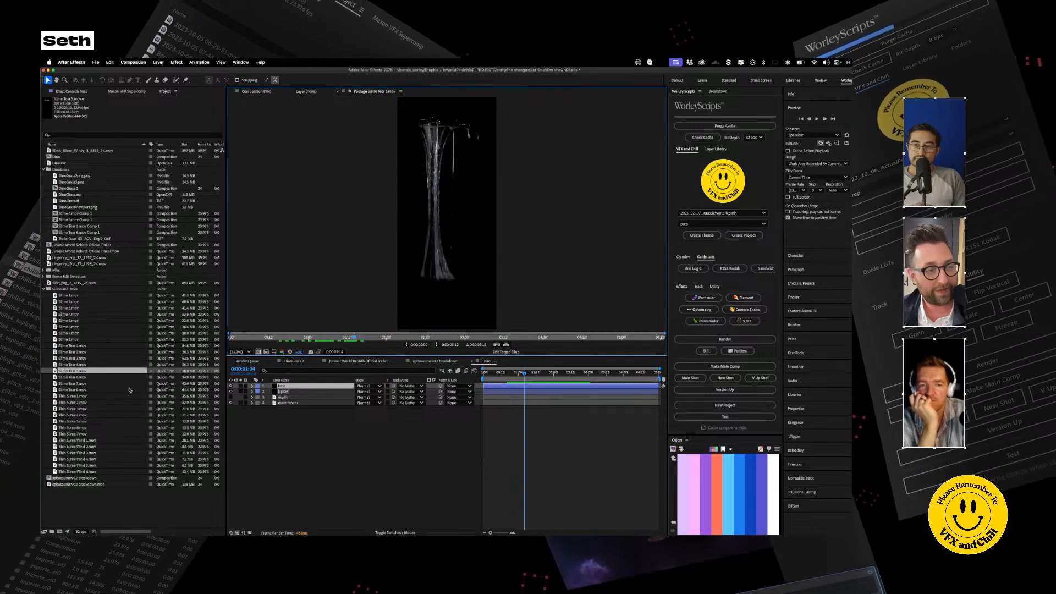
double_click(199, 378)
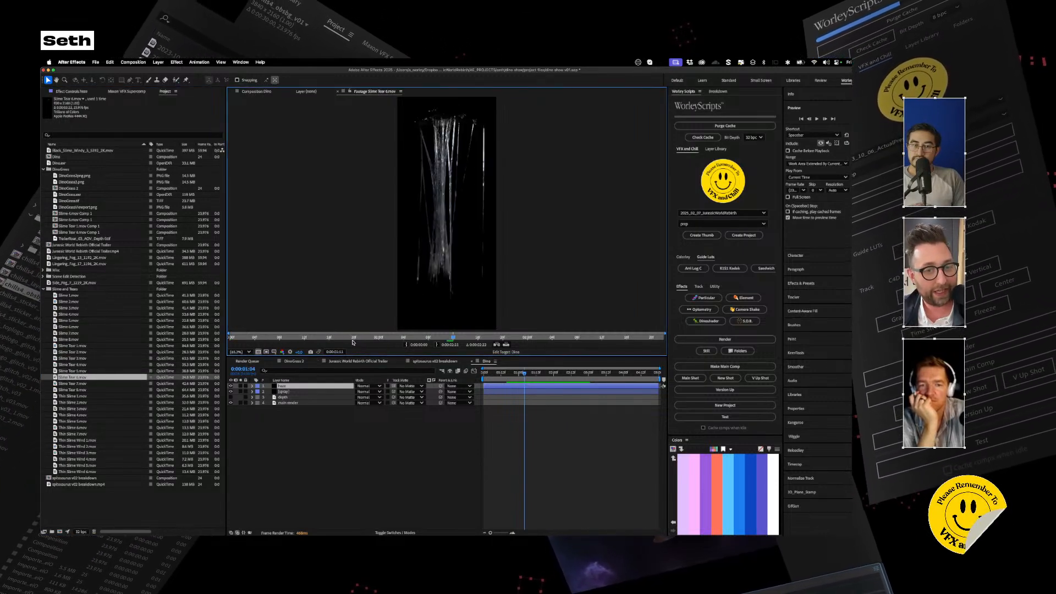
click(55, 377)
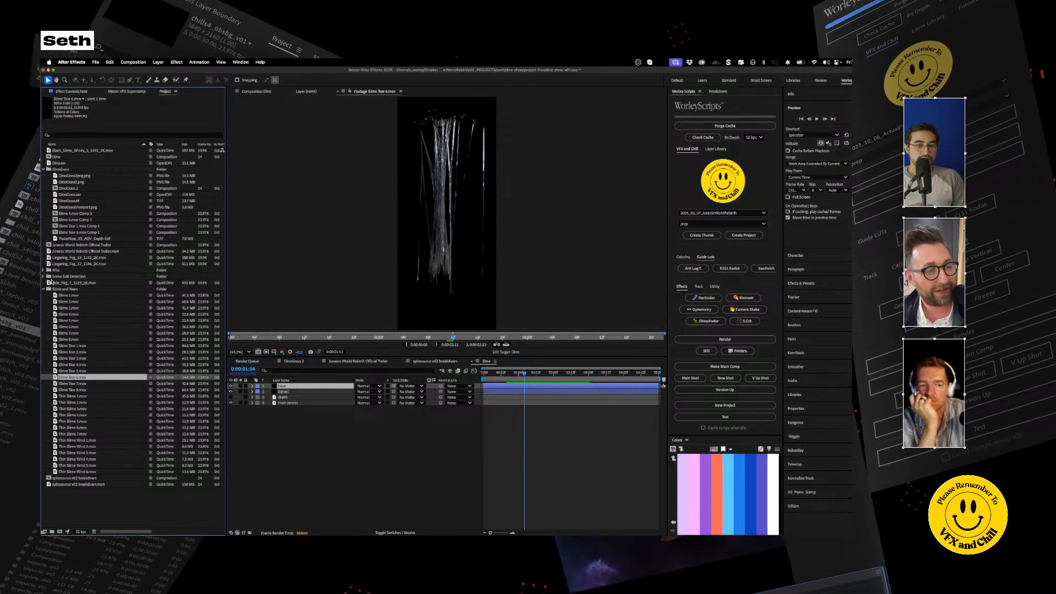
click(60, 289)
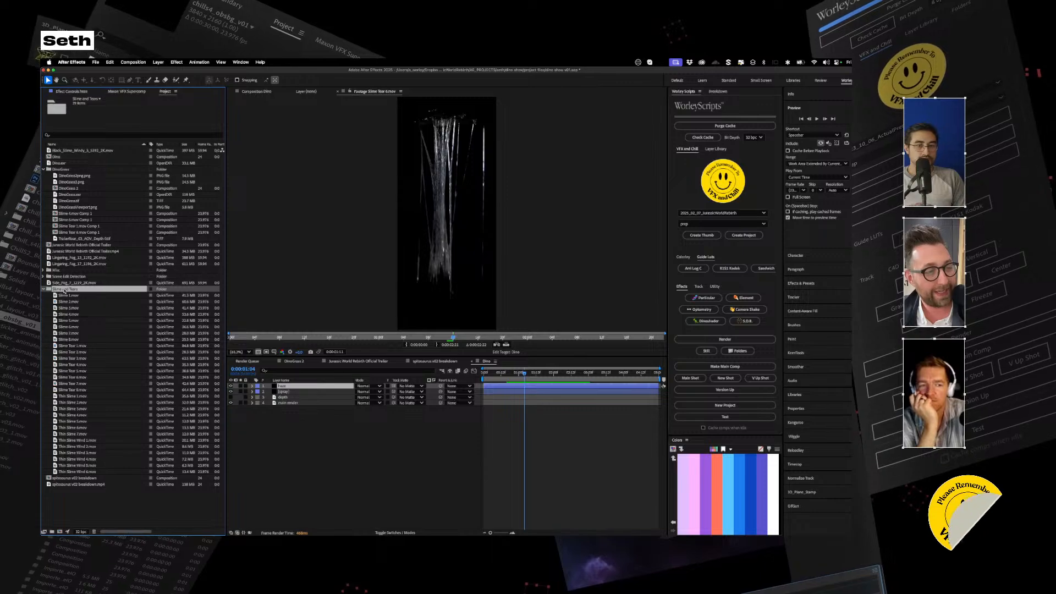
Step: Add the Slime Tear 6 clip as the top layer of the Dino composition, scaled down and positioned over the dinosaur's mouth
click(55, 378)
drag(332, 377, 294, 387)
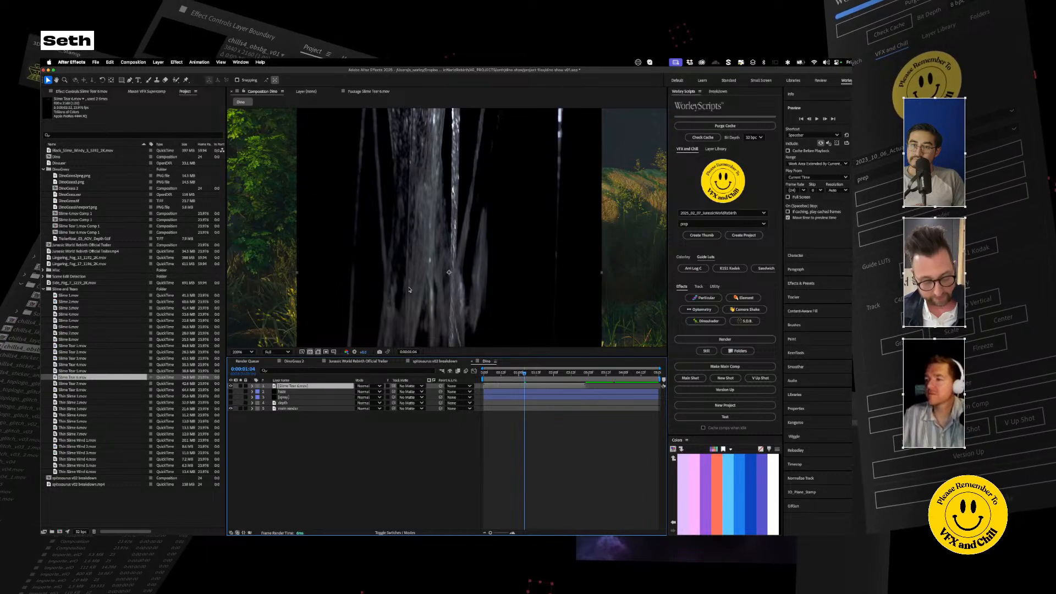
key(shift+slash)
key(s)
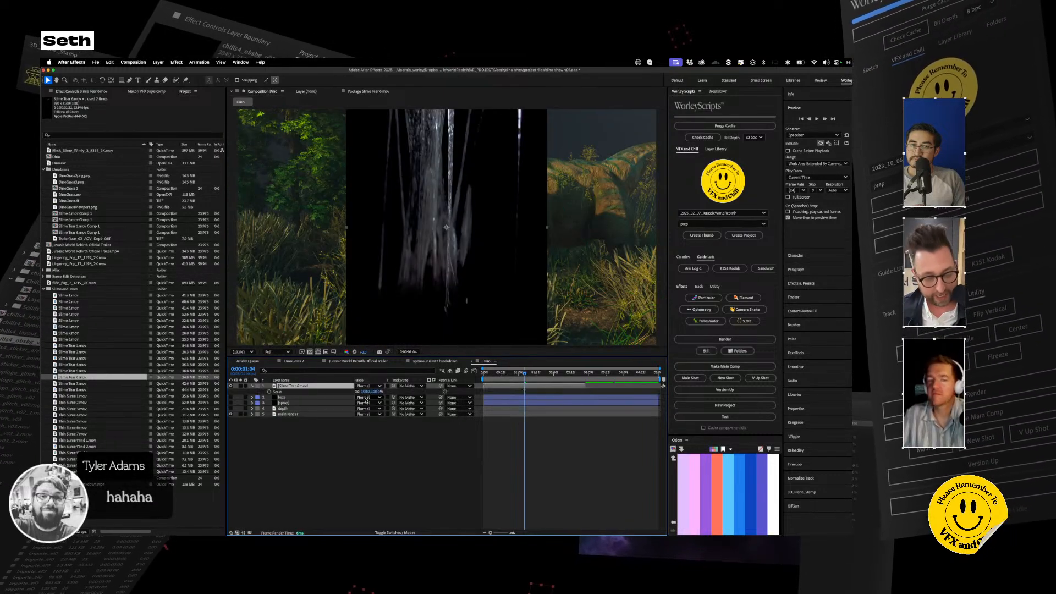
drag(369, 388, 336, 388)
drag(452, 194, 460, 176)
drag(364, 392, 366, 392)
mouse_move(467, 172)
mouse_down()
mouse_move(443, 184)
mouse_move(472, 180)
mouse_up()
Step: Set the slime layer's blending mode to Screen
click(315, 388)
click(368, 386)
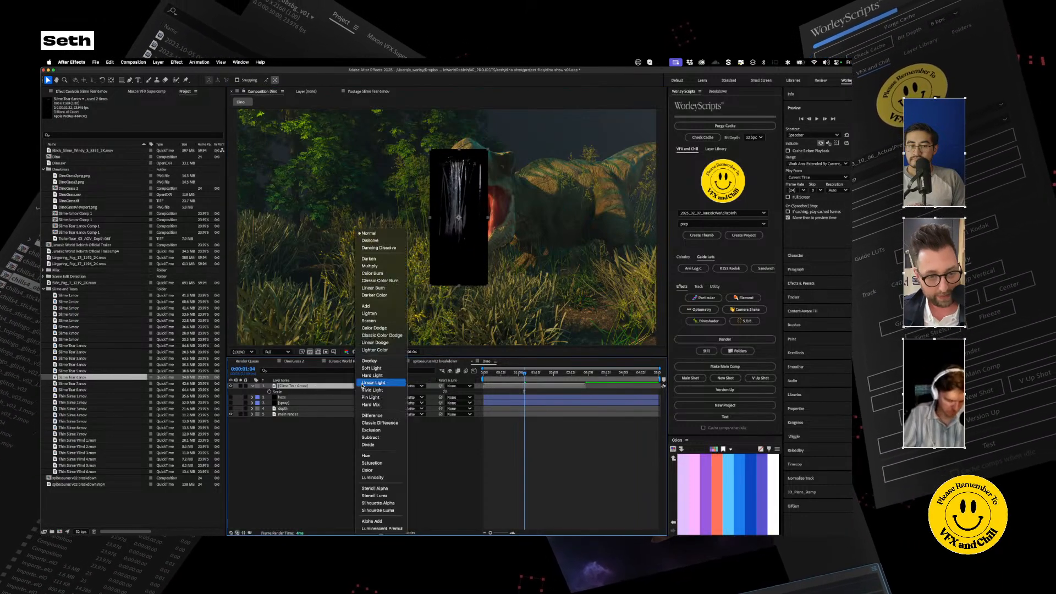
click(378, 322)
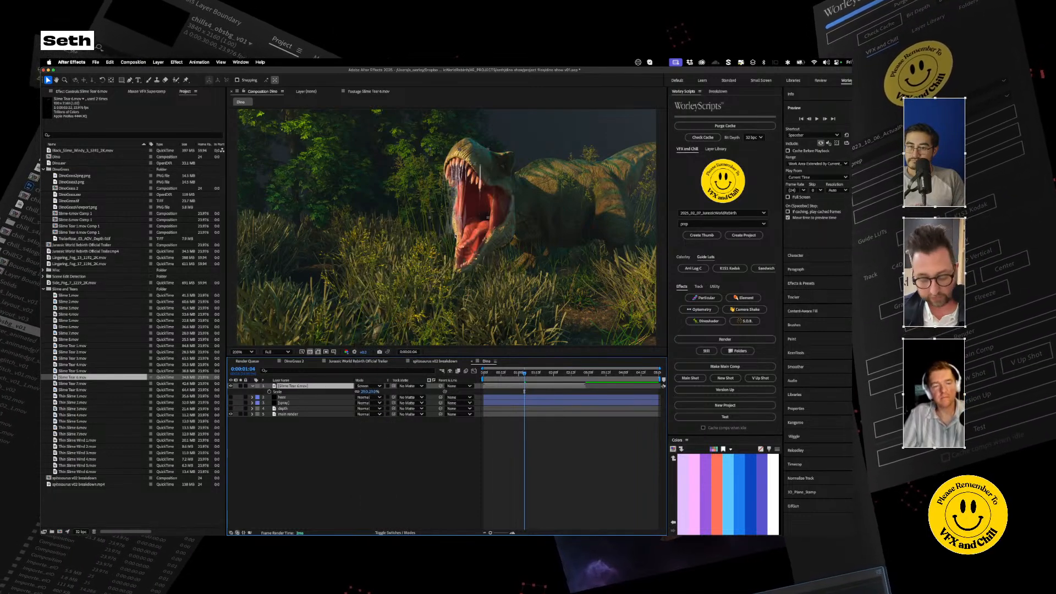
Step: Adjust the slime layer's scale and position to fit the open jaws, and slide the layer earlier in the timeline
scroll(455, 236, up, 2)
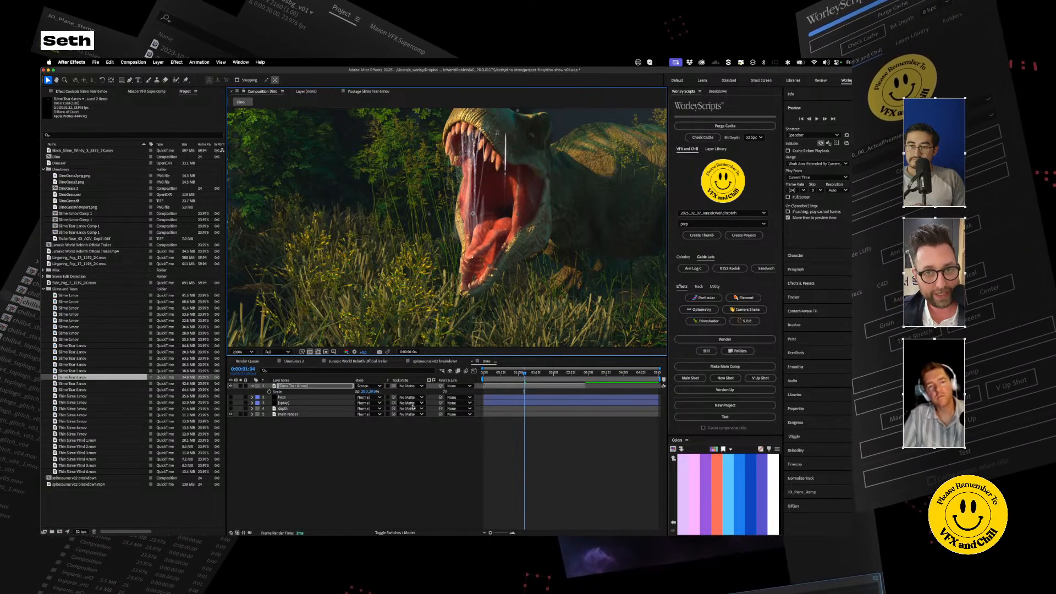
drag(364, 392, 368, 393)
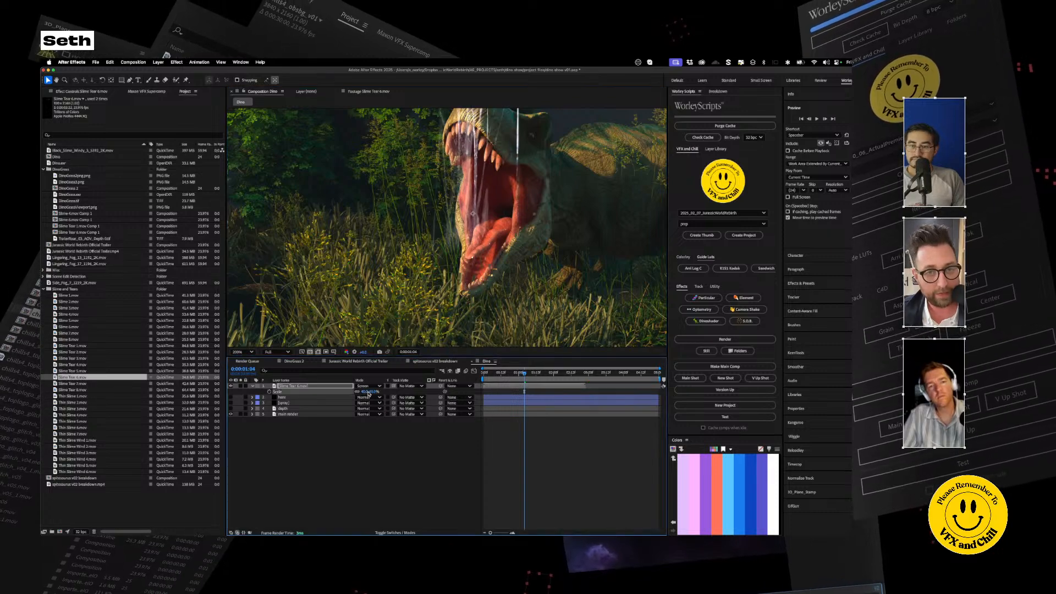
drag(469, 202, 473, 219)
drag(365, 392, 361, 393)
drag(521, 386, 476, 386)
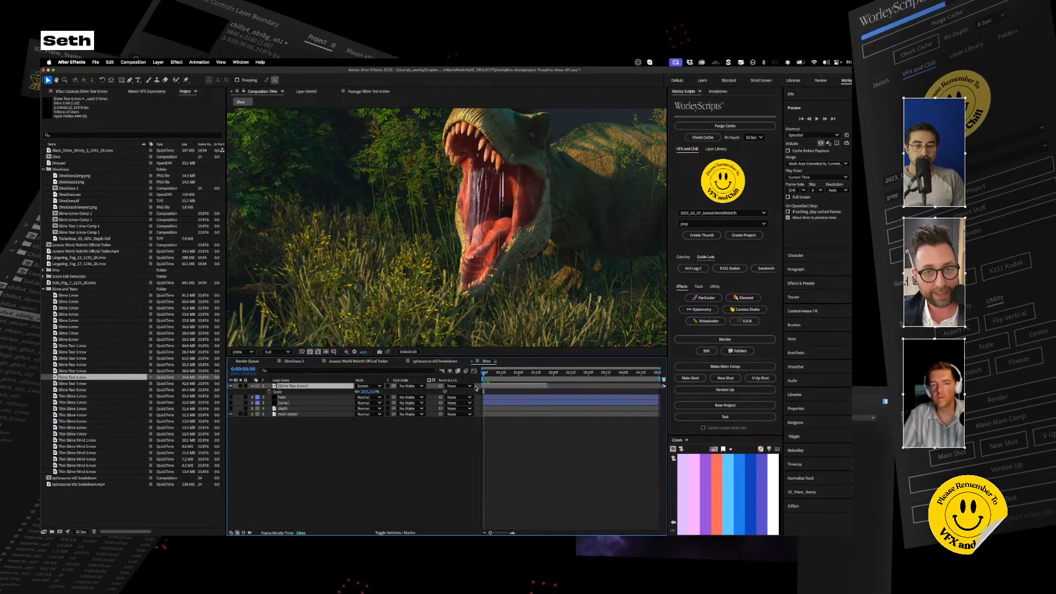
Step: Refine the slime layer's scale and position at the first frame so the strands hang between the upper and lower teeth
drag(365, 391, 369, 392)
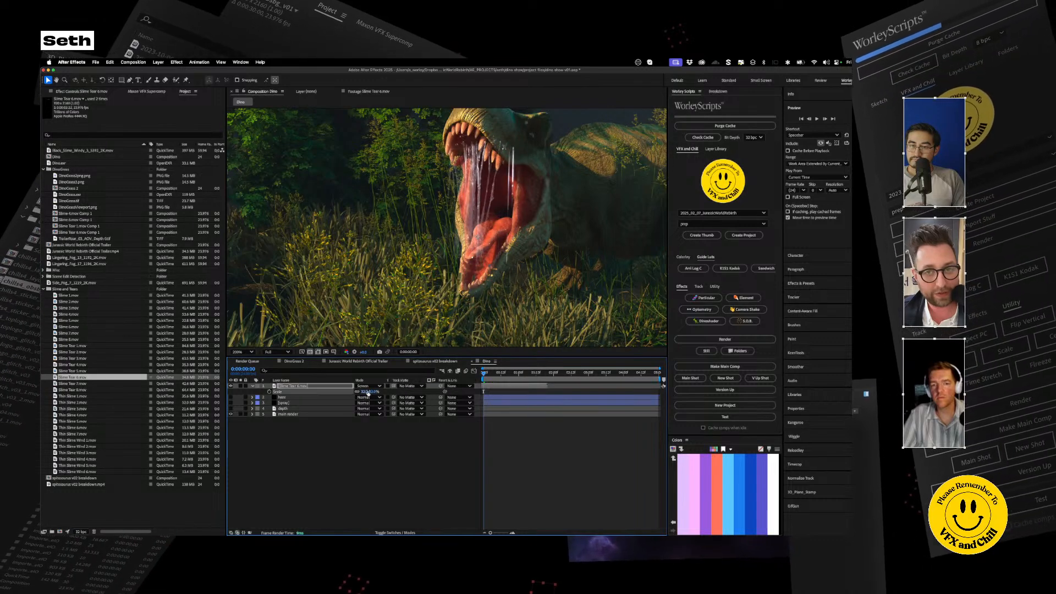
drag(485, 181, 498, 185)
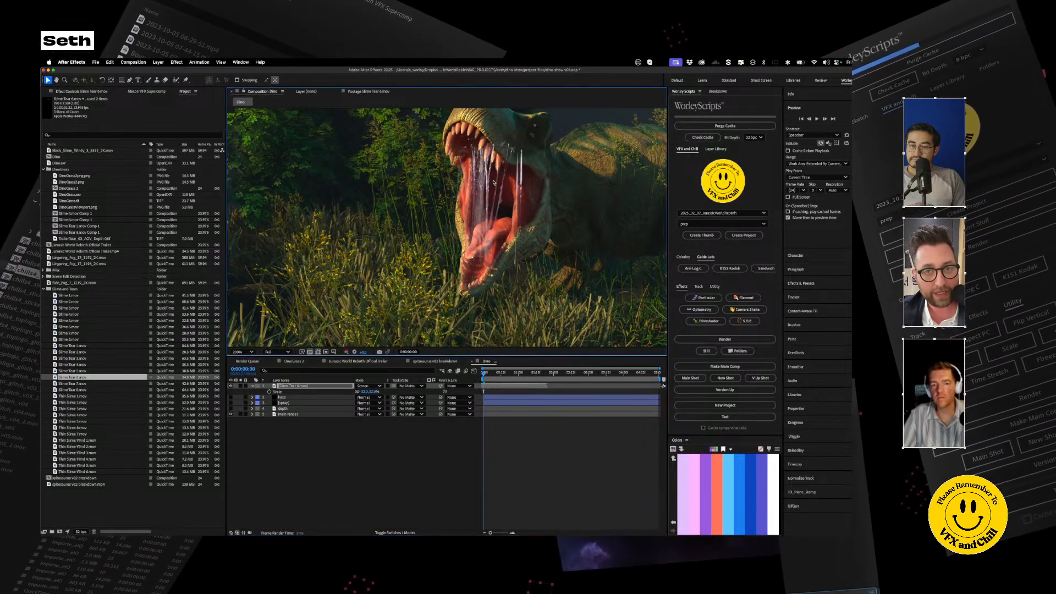
drag(365, 392, 361, 392)
drag(485, 211, 489, 202)
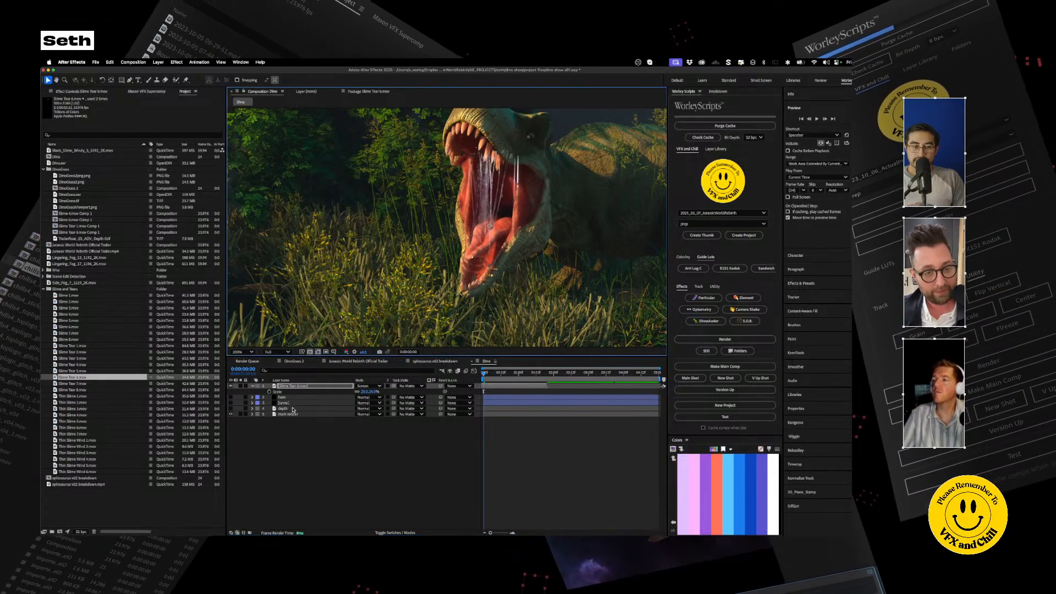
Step: Move the depth layer directly above the slime layer and make it visible
drag(286, 409, 292, 386)
click(231, 386)
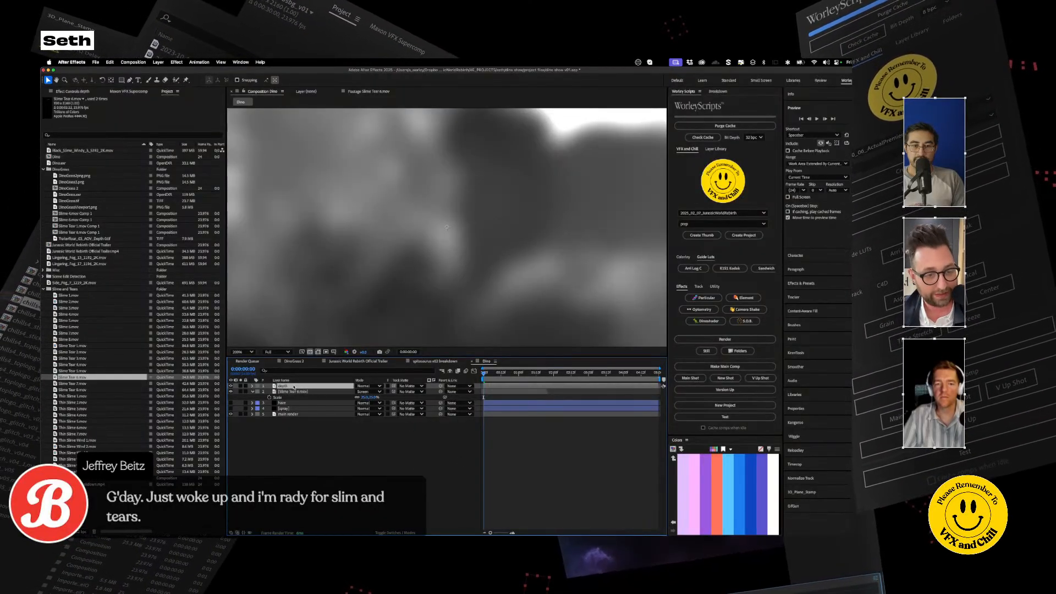
scroll(448, 227, down, 2)
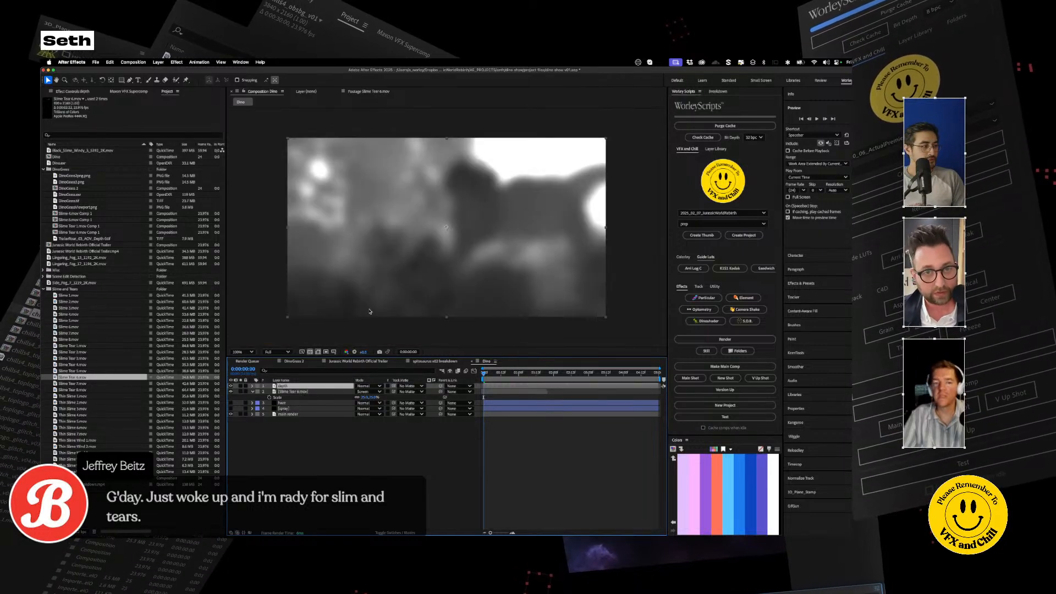
Step: Delete the depth layer's Fast Box Blur effect and reset its Levels effect
click(75, 92)
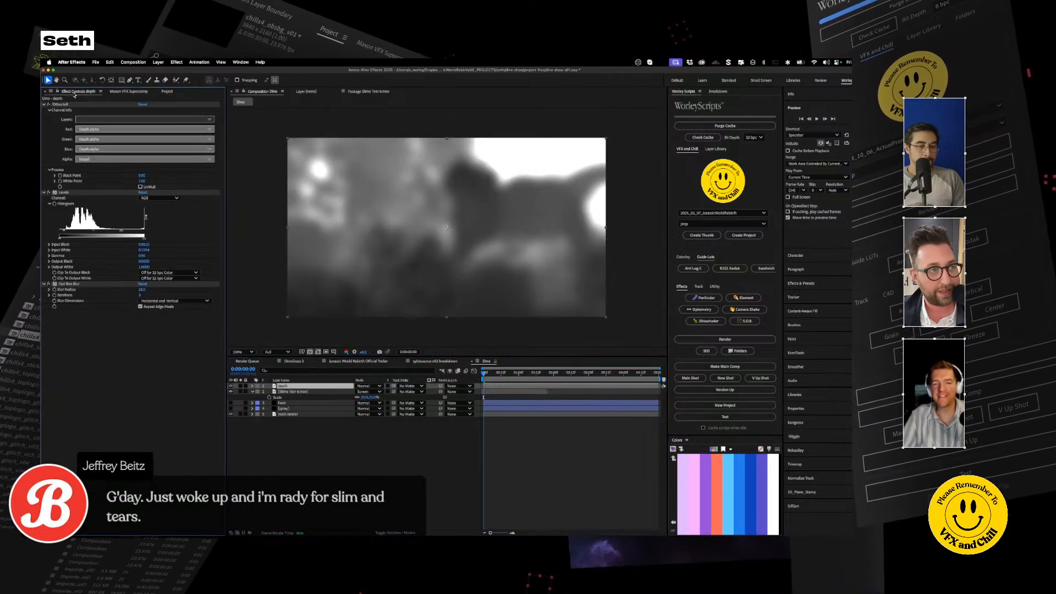
key(Delete)
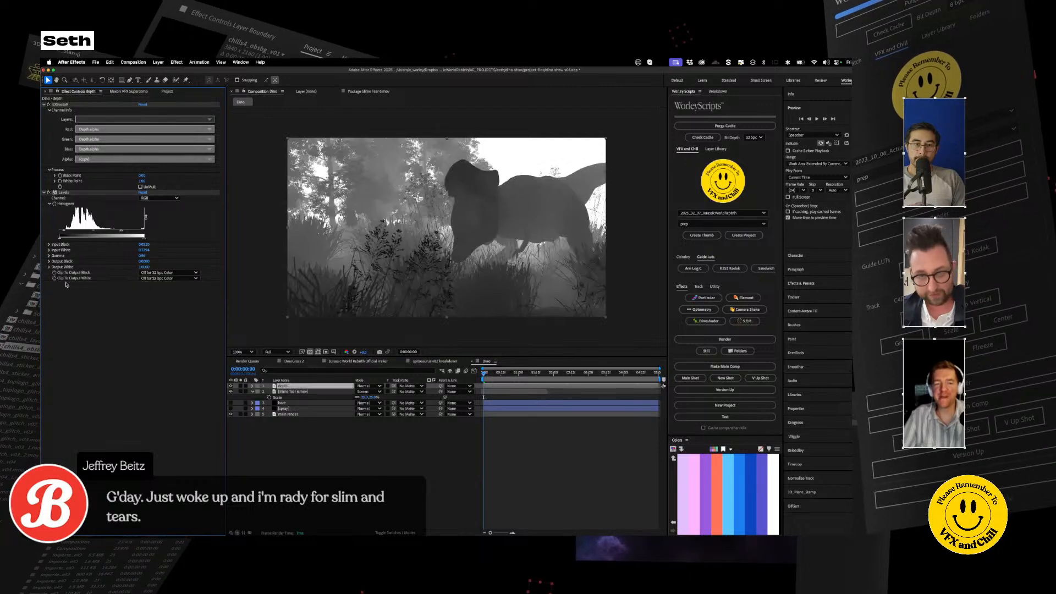
click(143, 192)
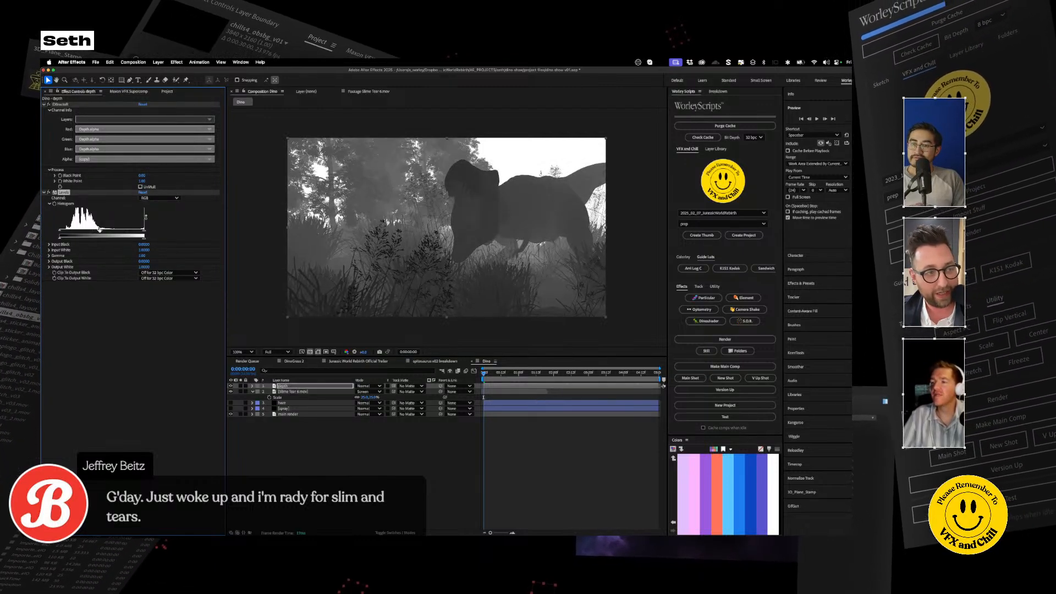
Step: Narrow the Levels input range on the depth layer to separate the front of the dinosaur's head from the background
drag(100, 232, 106, 235)
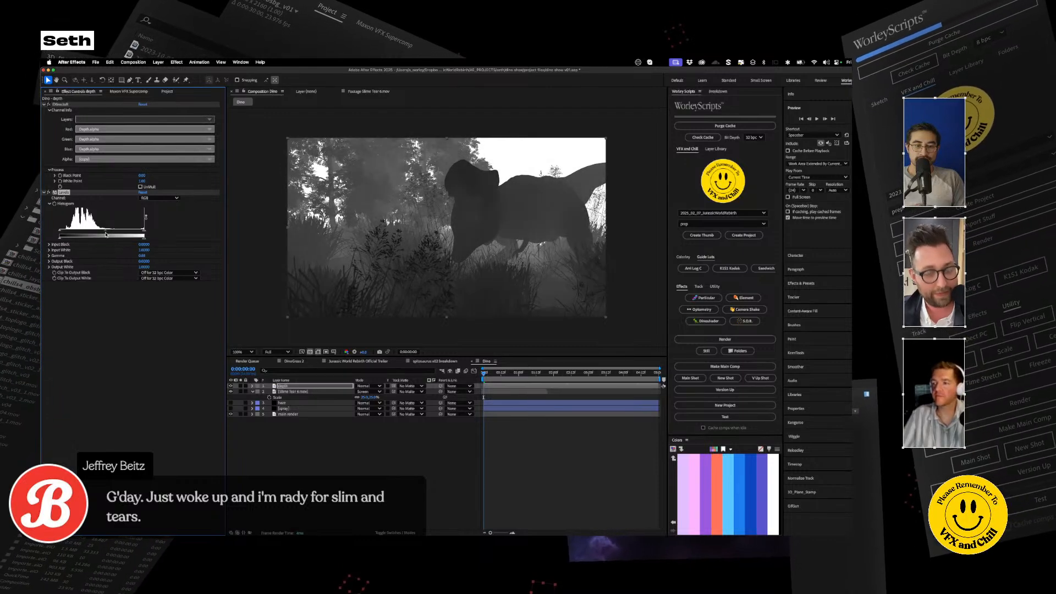
key(super+z)
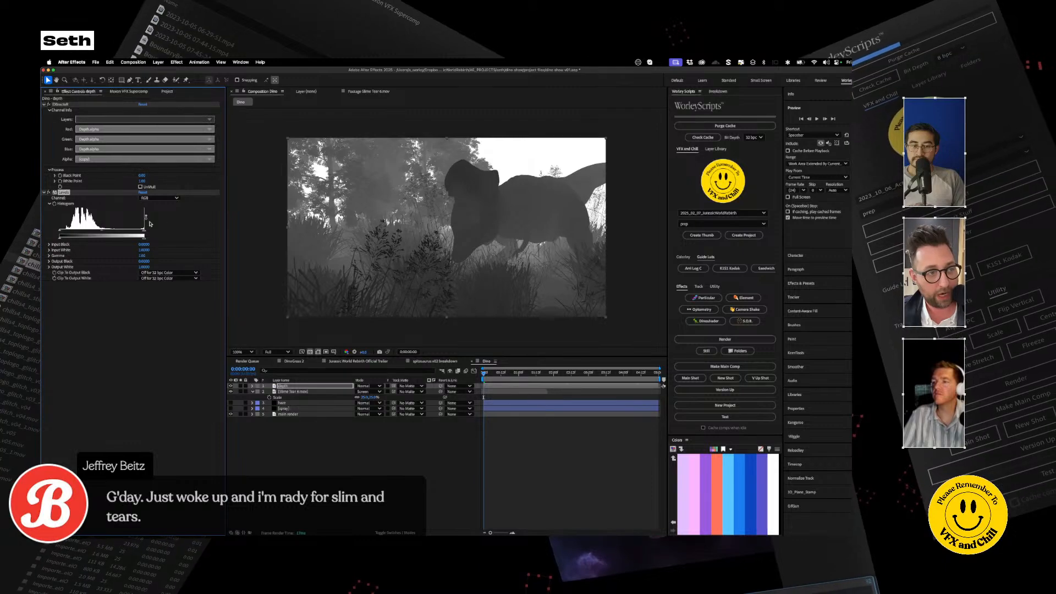
drag(135, 232, 84, 232)
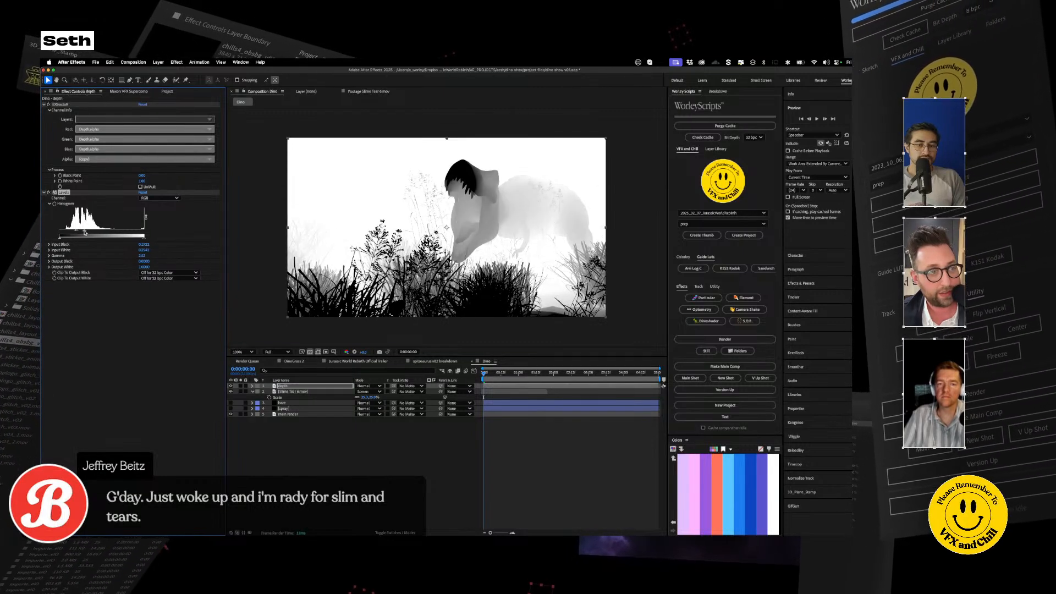
Step: Add a second Levels effect to the depth layer, place it ahead of the existing Levels, and fine-tune its gamma
key(ctrl+space)
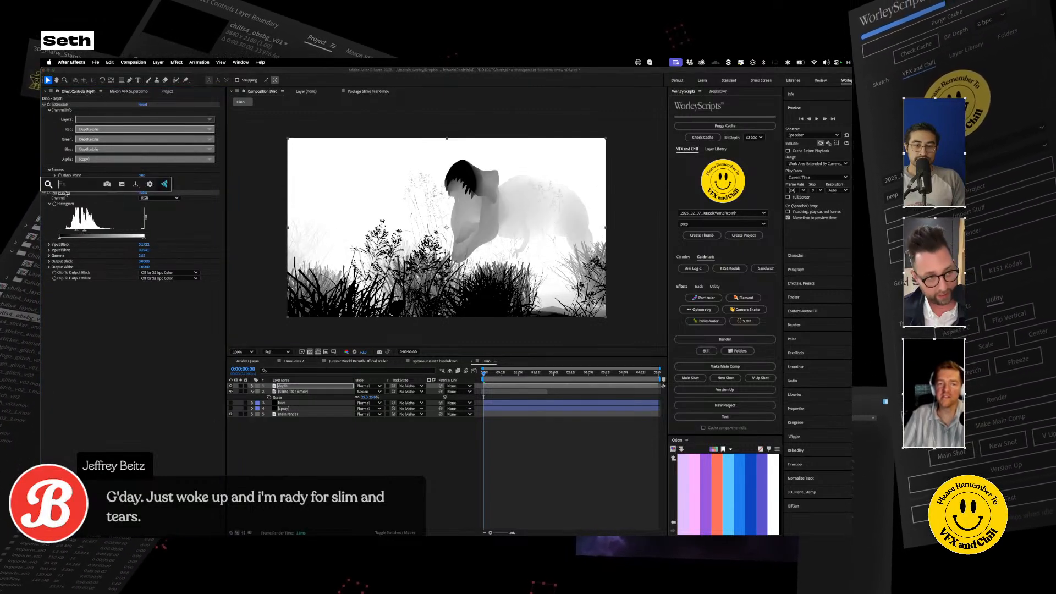
text(levels)
key(Return)
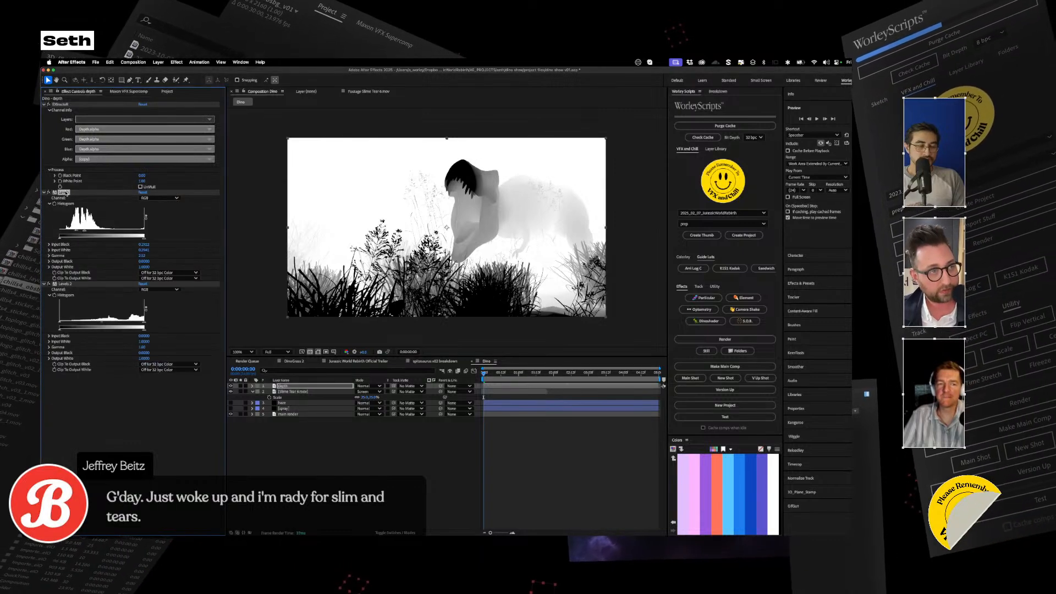
drag(66, 193, 90, 411)
mouse_move(102, 231)
mouse_down()
mouse_move(112, 233)
mouse_move(102, 234)
mouse_up()
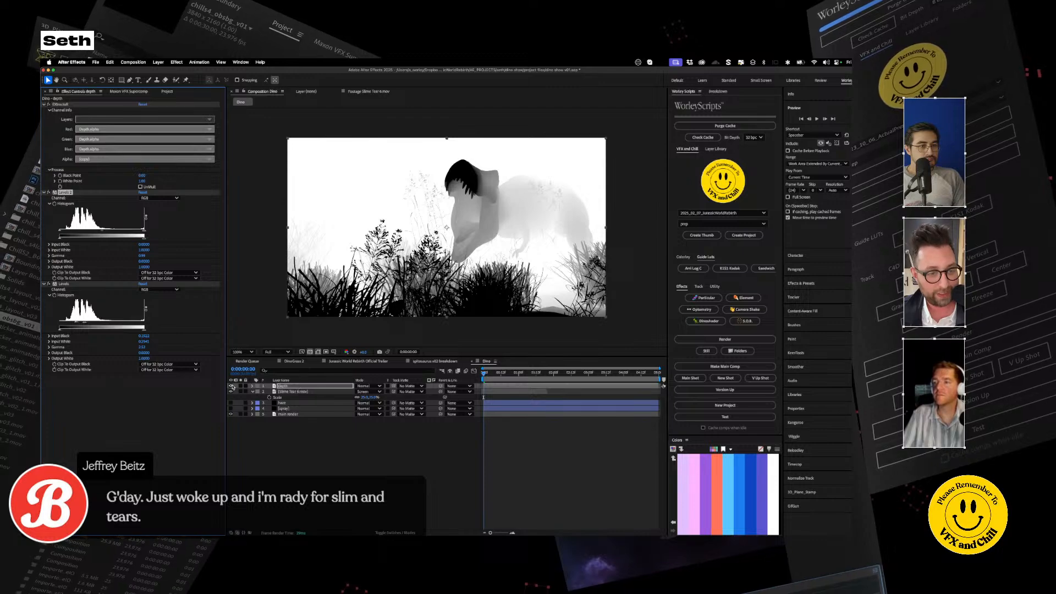
Step: Hide the depth layer and select the slime layer with its mode and track matte options shown
click(231, 386)
click(297, 391)
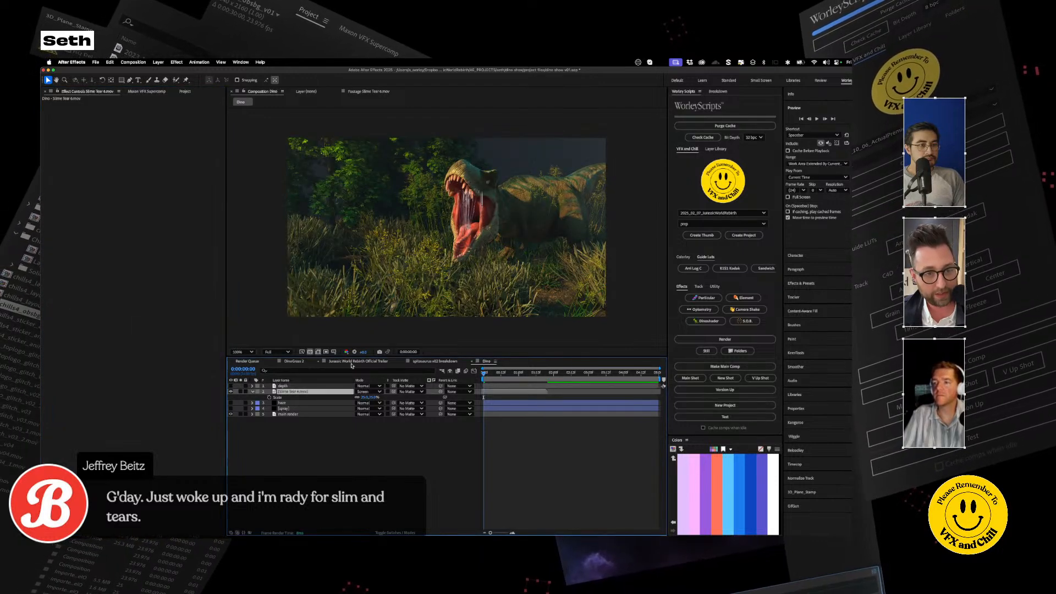
click(389, 532)
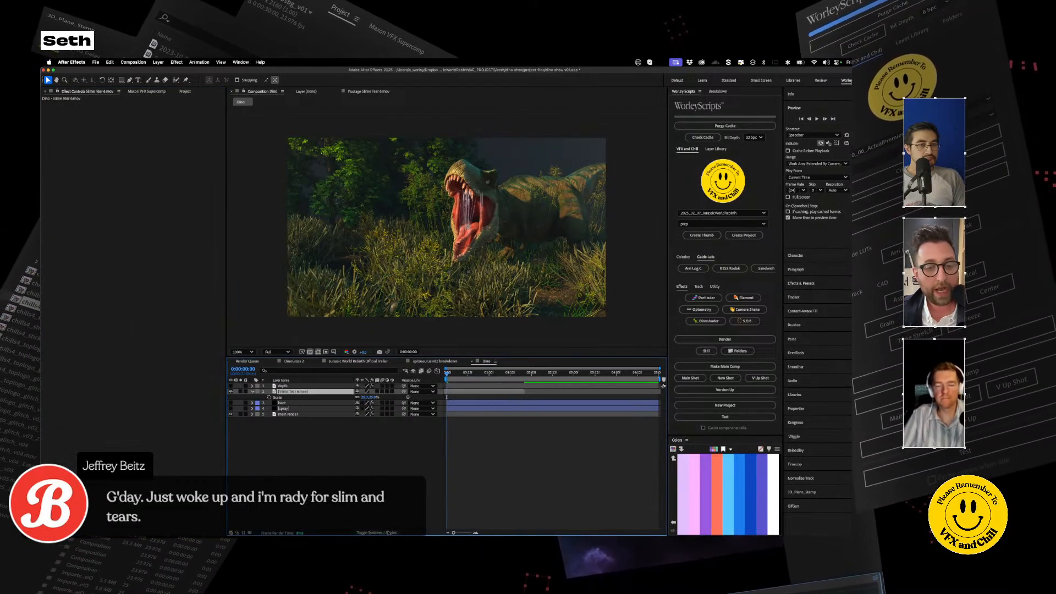
click(389, 533)
Step: Try using the depth layer as a luma track matte for the slime layer
drag(394, 392, 289, 387)
click(294, 387)
click(429, 392)
click(433, 393)
click(434, 392)
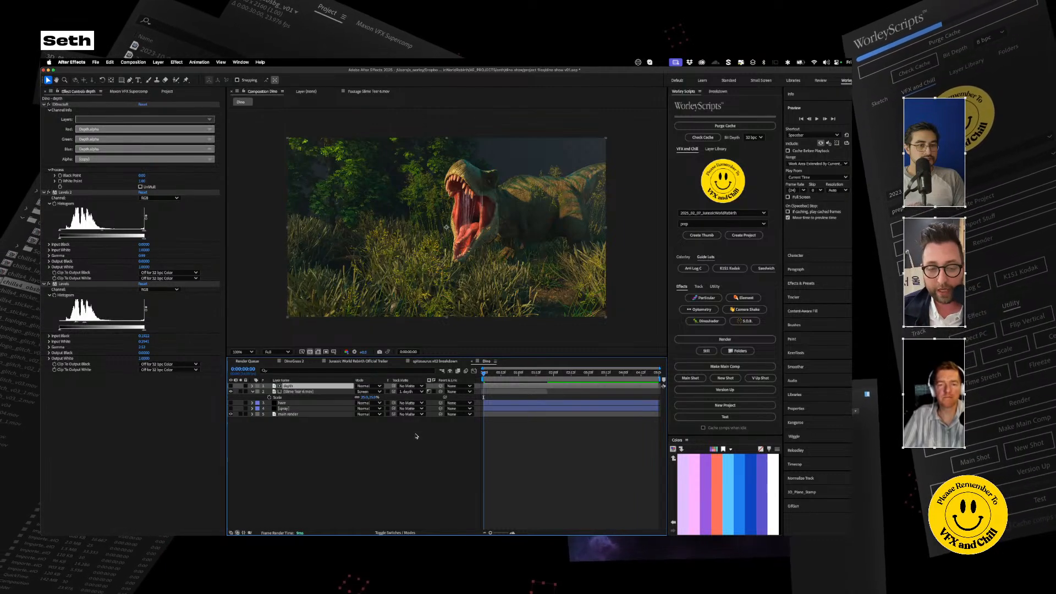
Step: Undo the depth track matte changes on the slime layer
key(super+z)
key(super+z)
key(super+z)
key(super+z)
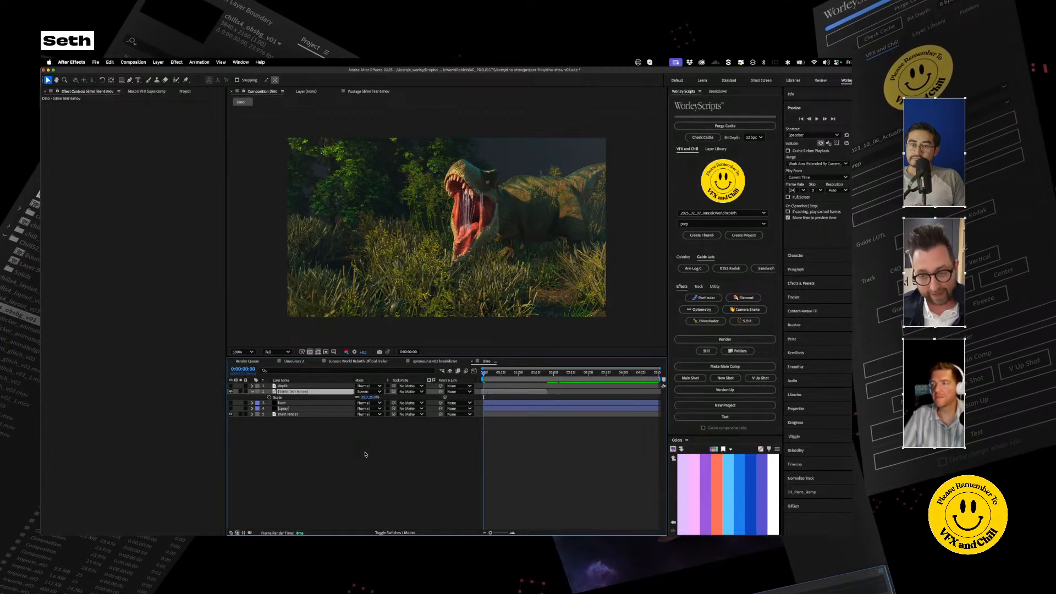
Step: Precompose the slime layer into its own composition, keeping its blending mode at Normal
key(super+shift+c)
key(Return)
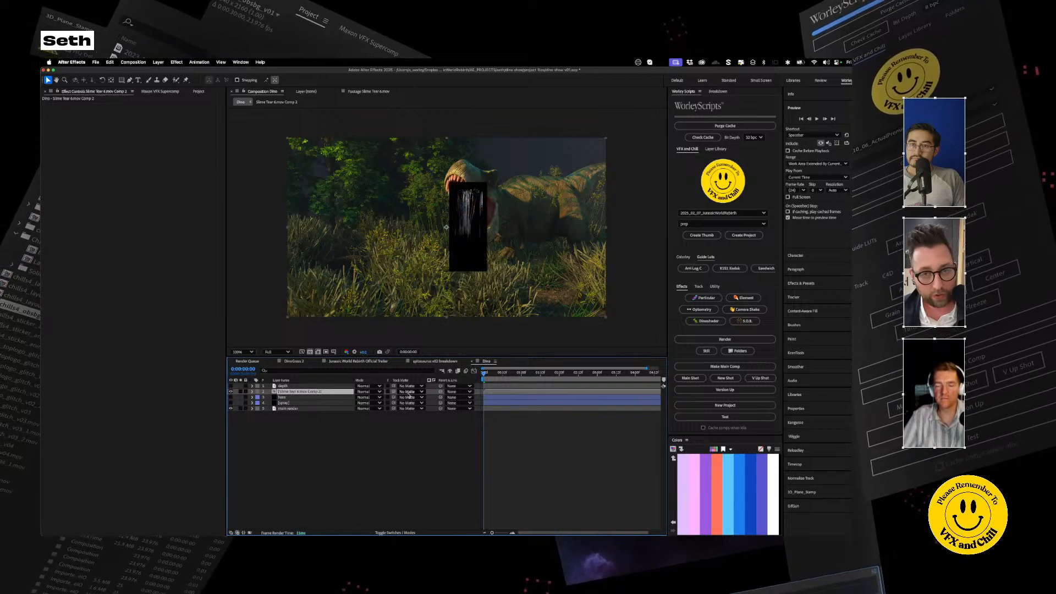
click(367, 392)
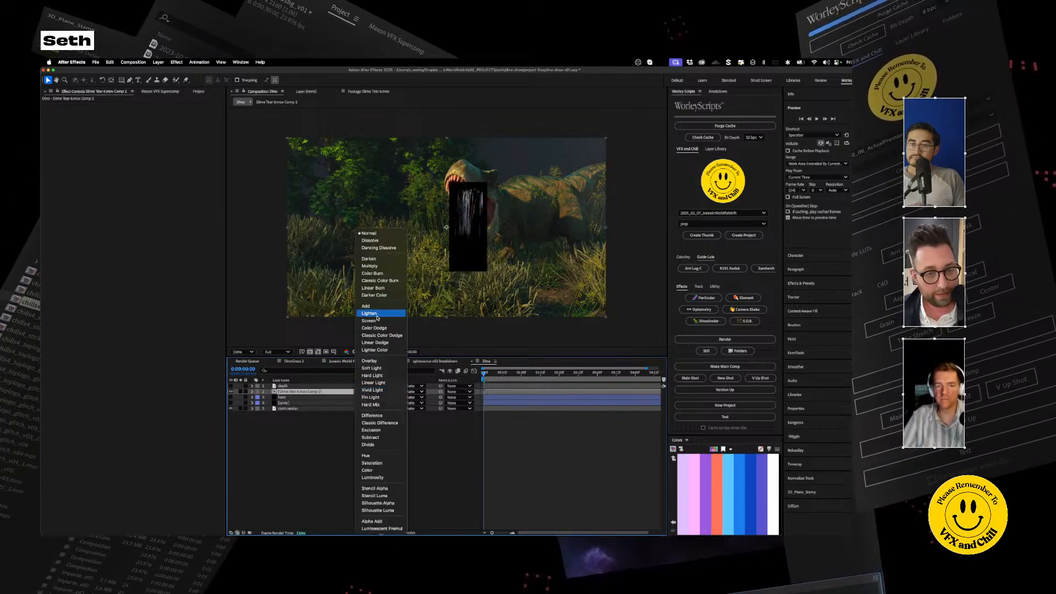
click(300, 437)
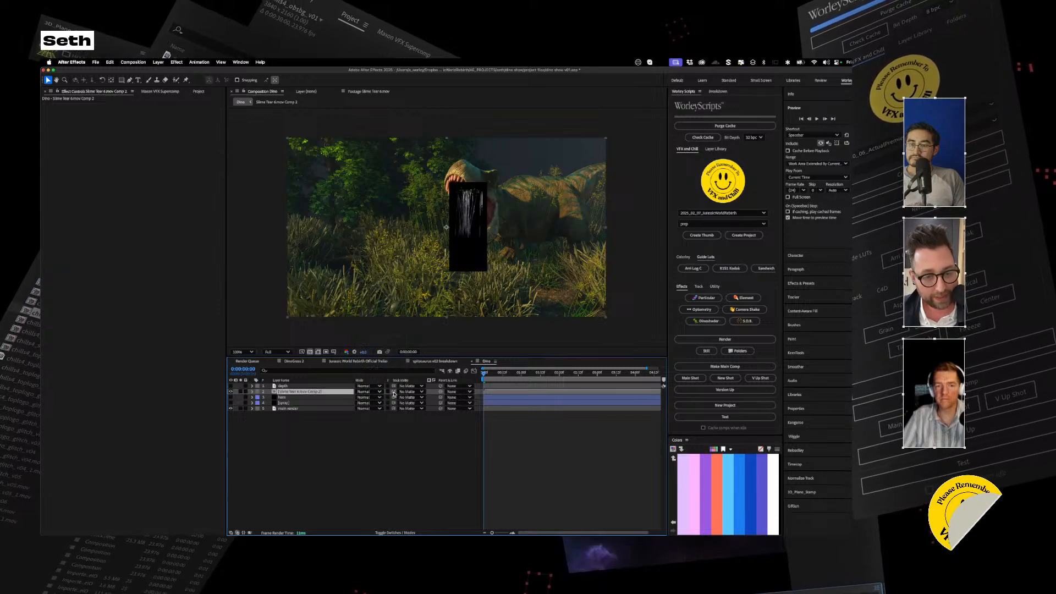
Step: Apply Set Matte to the slime precomp, taking the matte from the depth layer with Effects & Masks and using Luminance
key(ctrl+space)
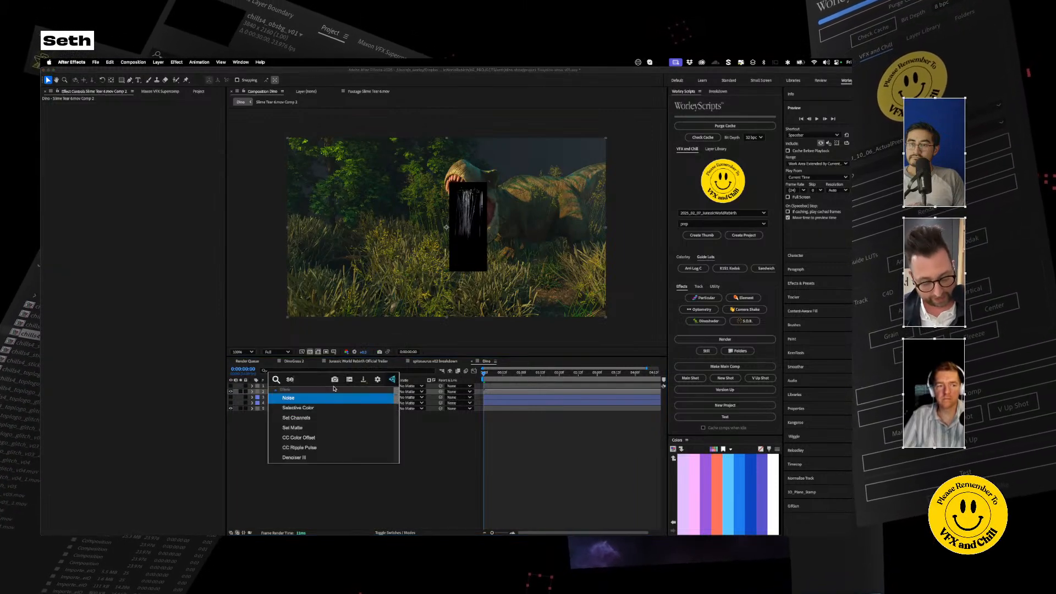
text(set matte)
key(Return)
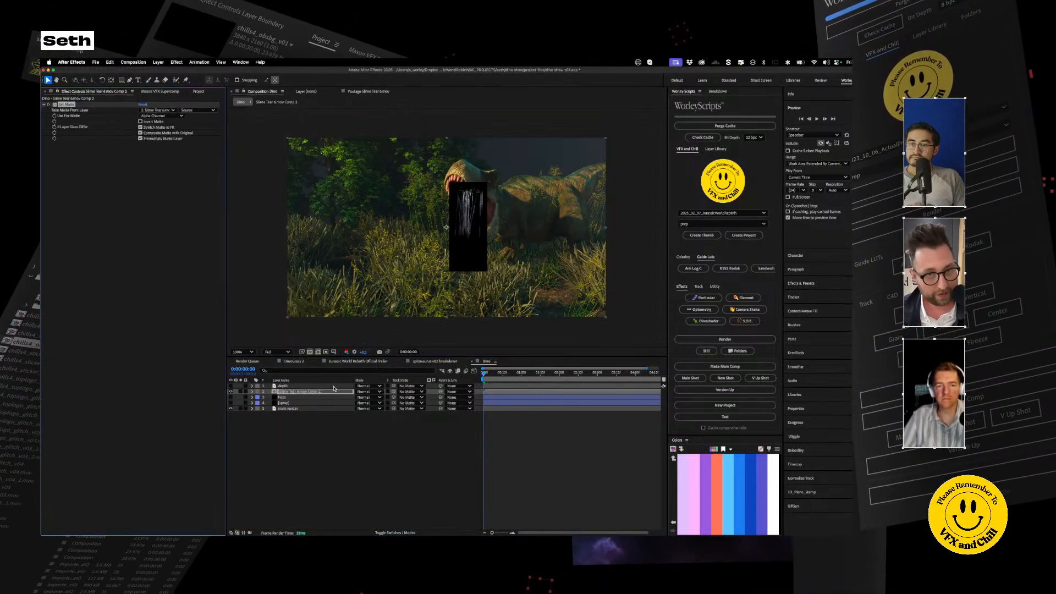
click(164, 110)
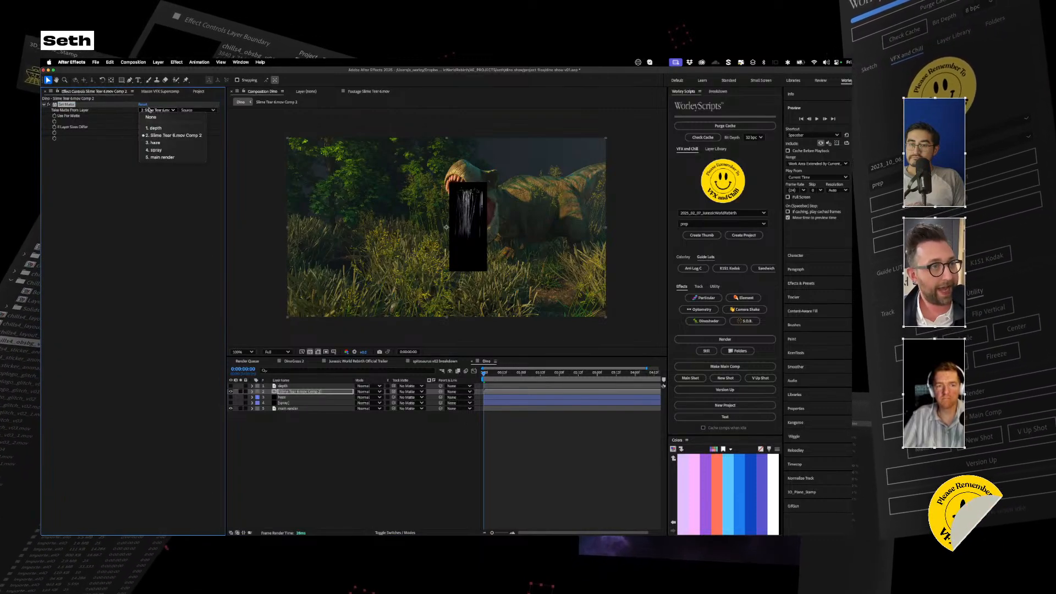
click(164, 129)
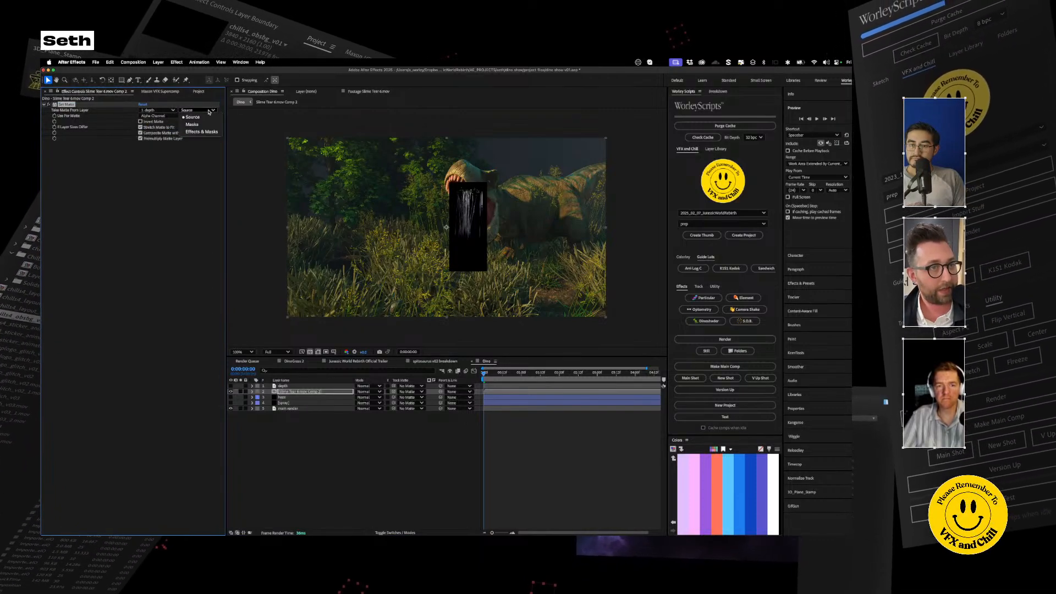
click(172, 116)
click(156, 152)
Step: Set the slime precomp's blending mode to Screen
scroll(455, 221, up, 3)
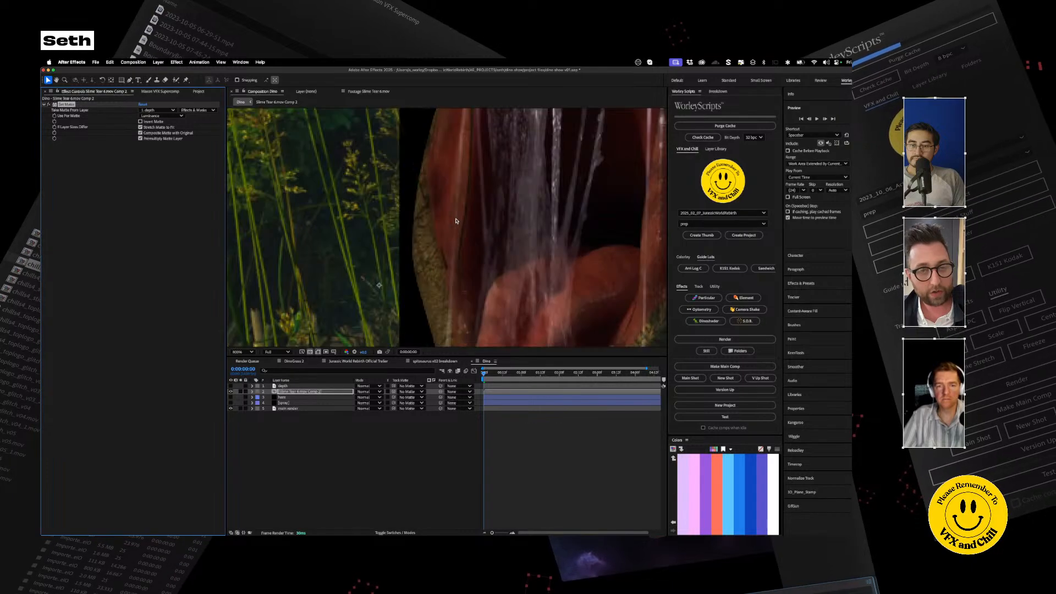
scroll(455, 222, down, 1)
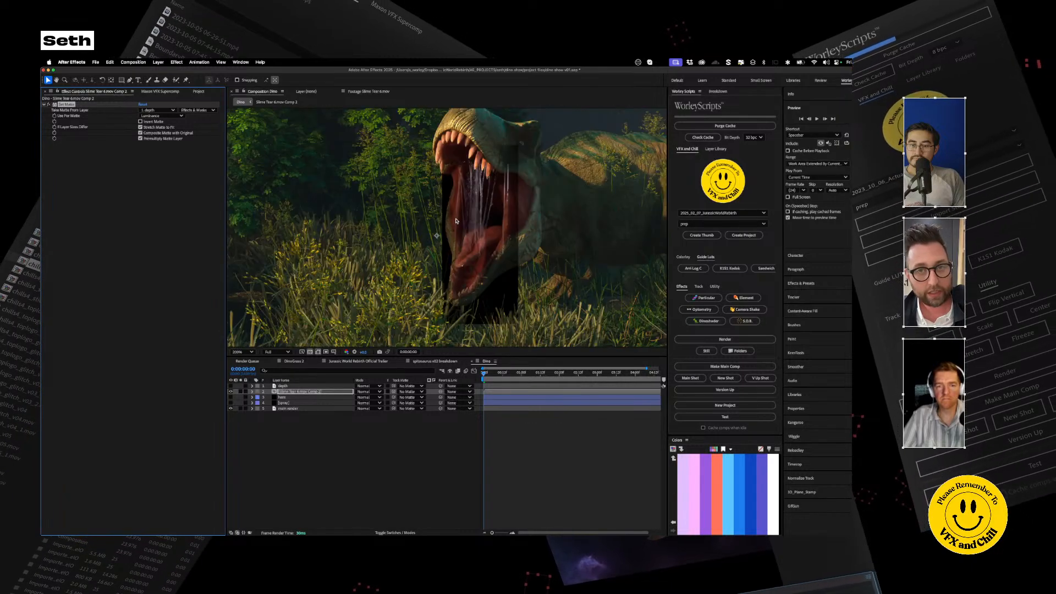
click(374, 403)
click(383, 322)
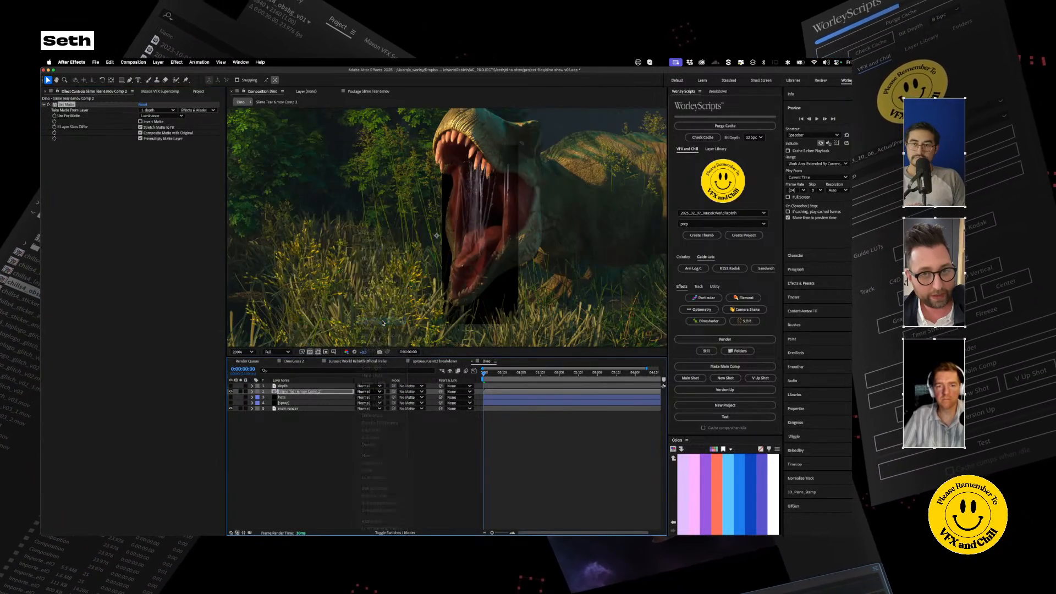
Step: Fine-tune the histogram levels of both Levels effects on the depth layer to refine the slime's matte
click(288, 387)
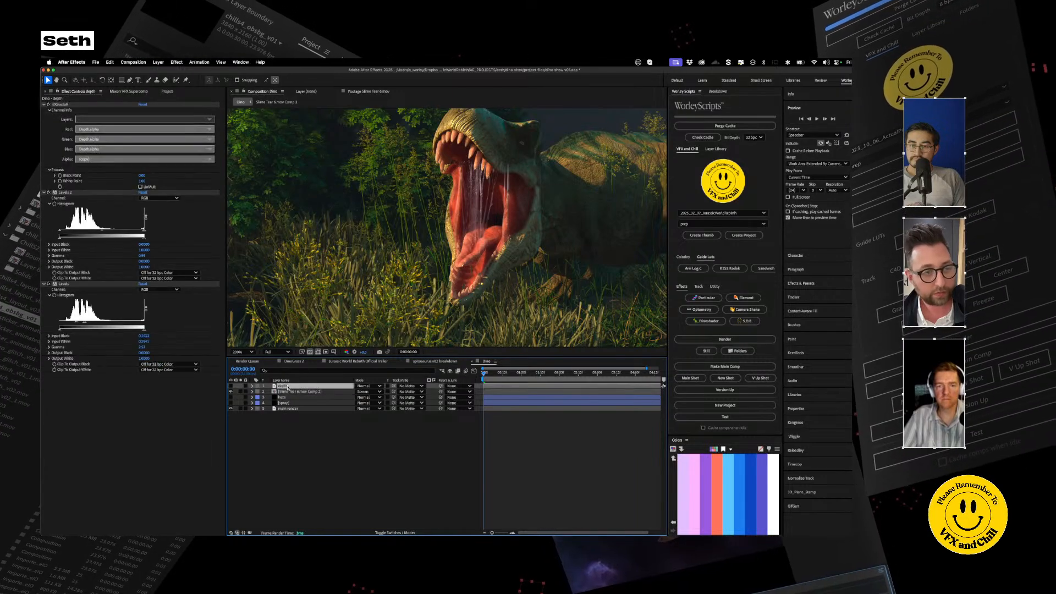
click(103, 232)
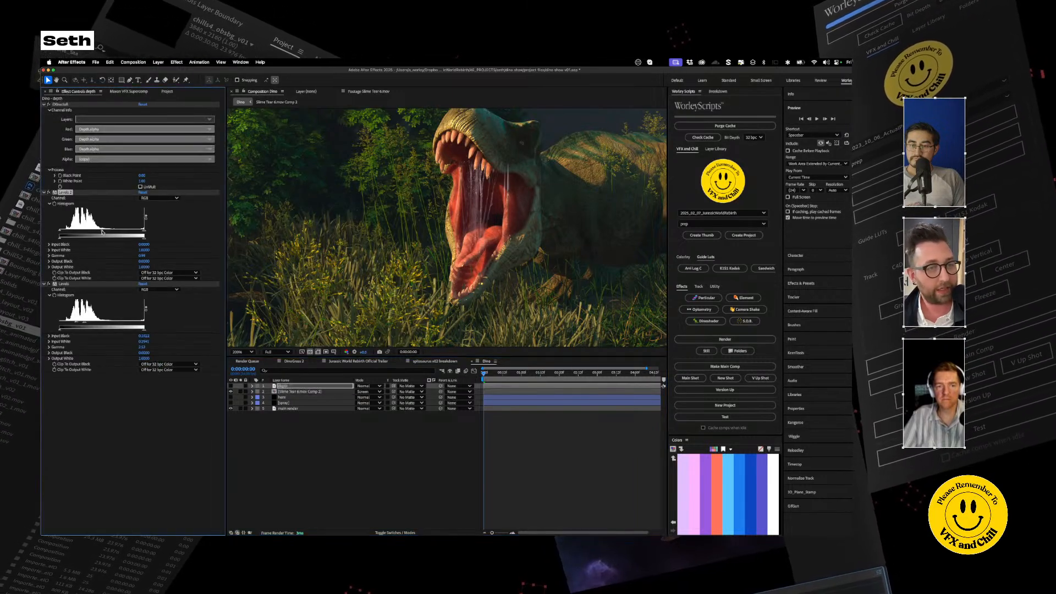
drag(100, 233, 104, 232)
drag(116, 231, 104, 235)
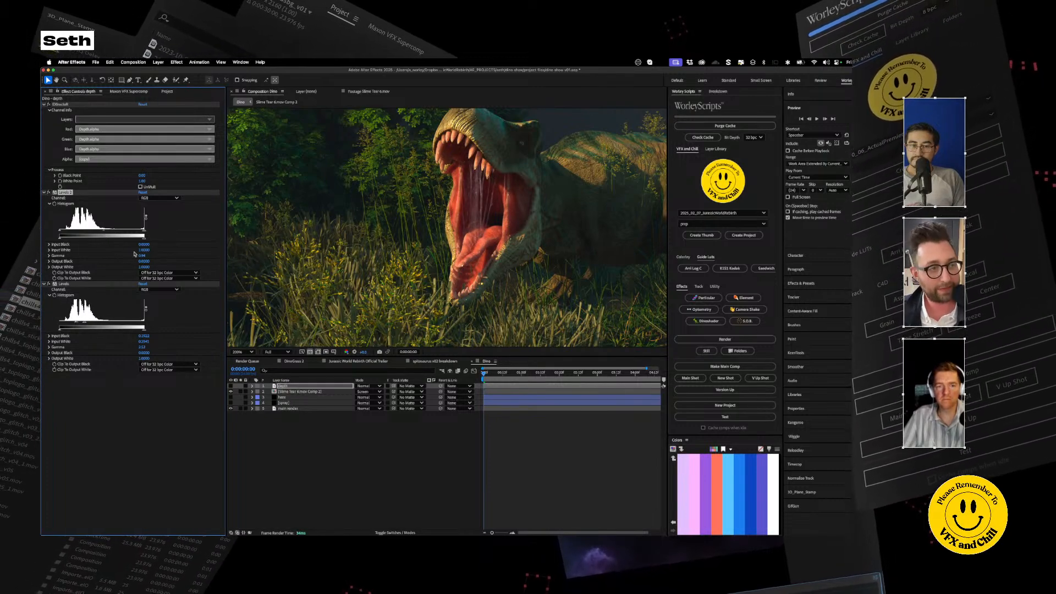
drag(84, 324, 77, 324)
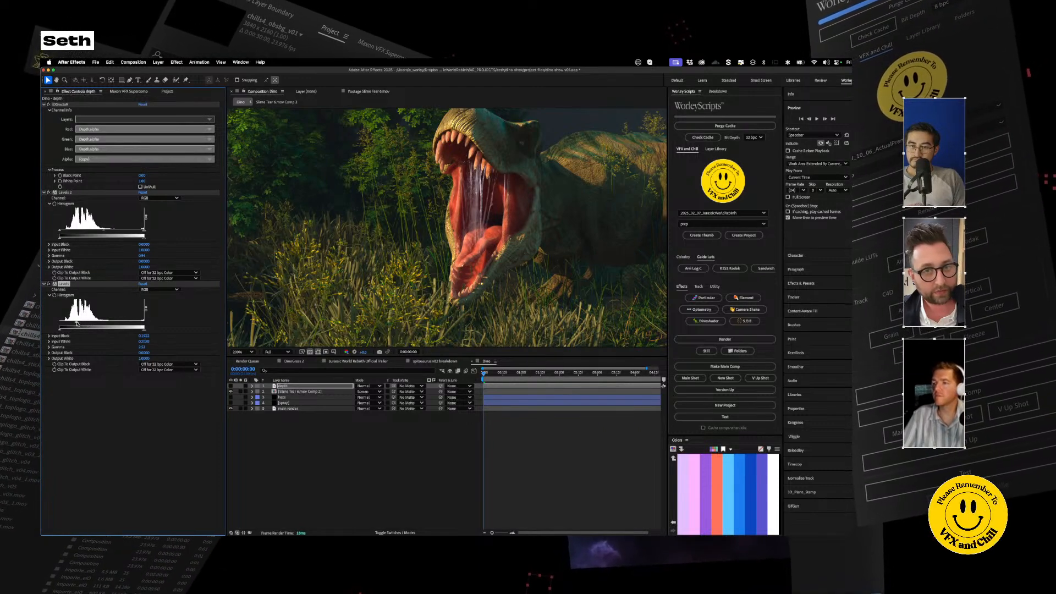
Step: Try another histogram adjustment in the depth layer's upper Levels effect, then undo it
key(comma)
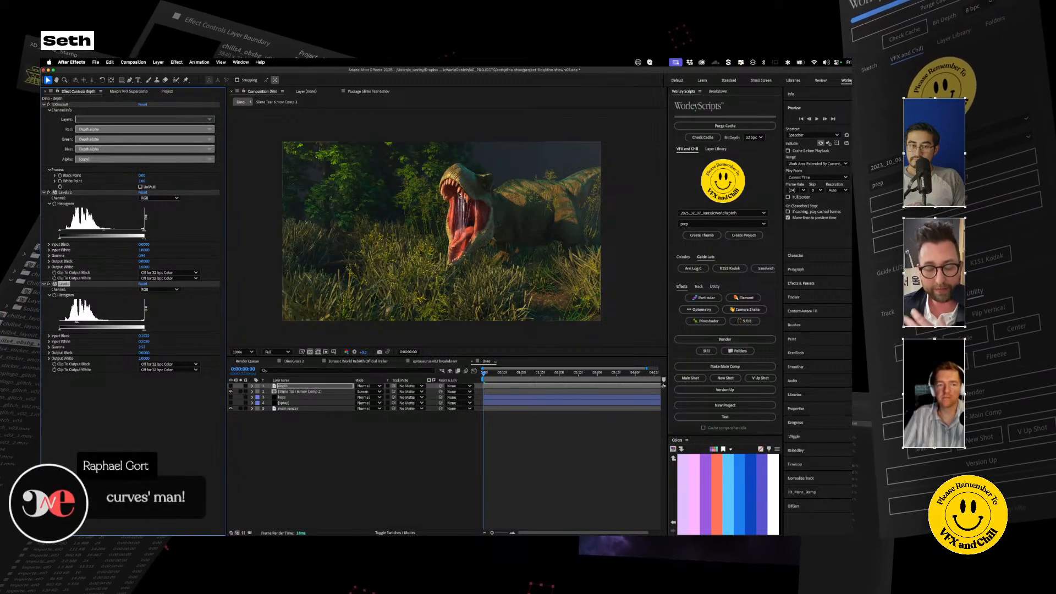
drag(108, 234, 105, 232)
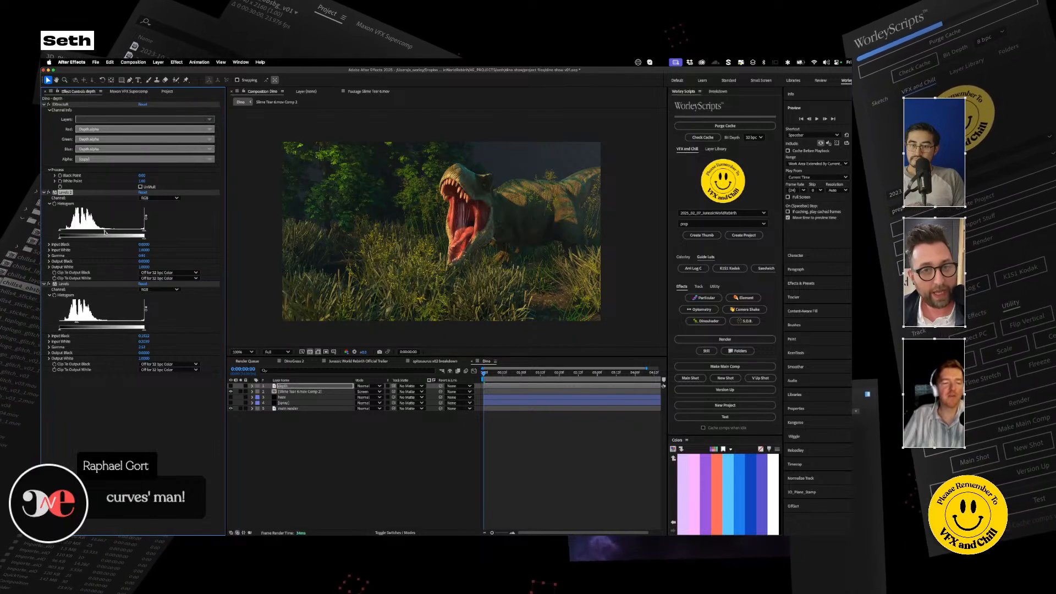
key(super+z)
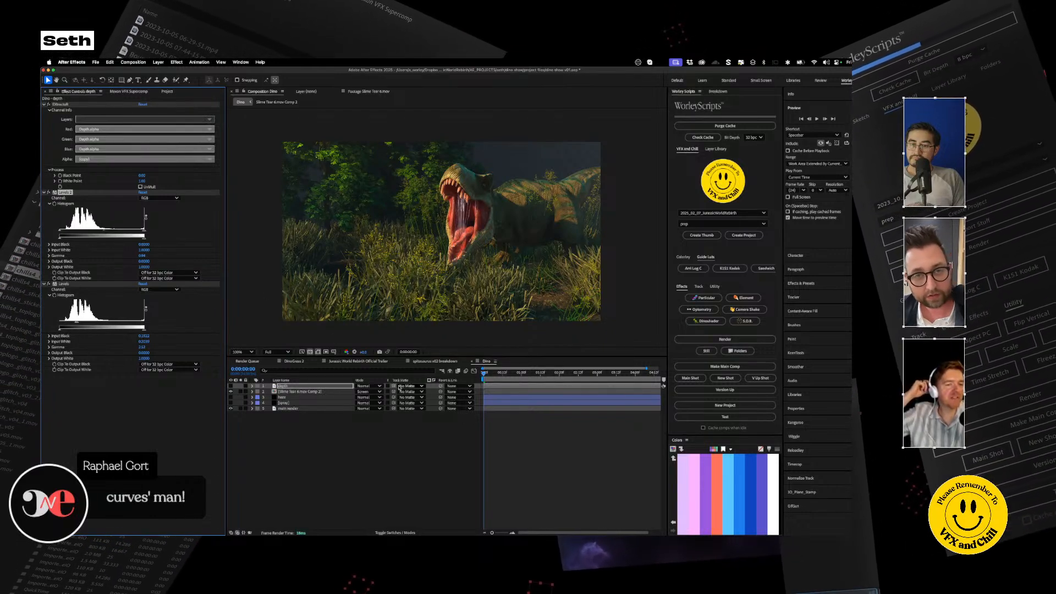
click(284, 386)
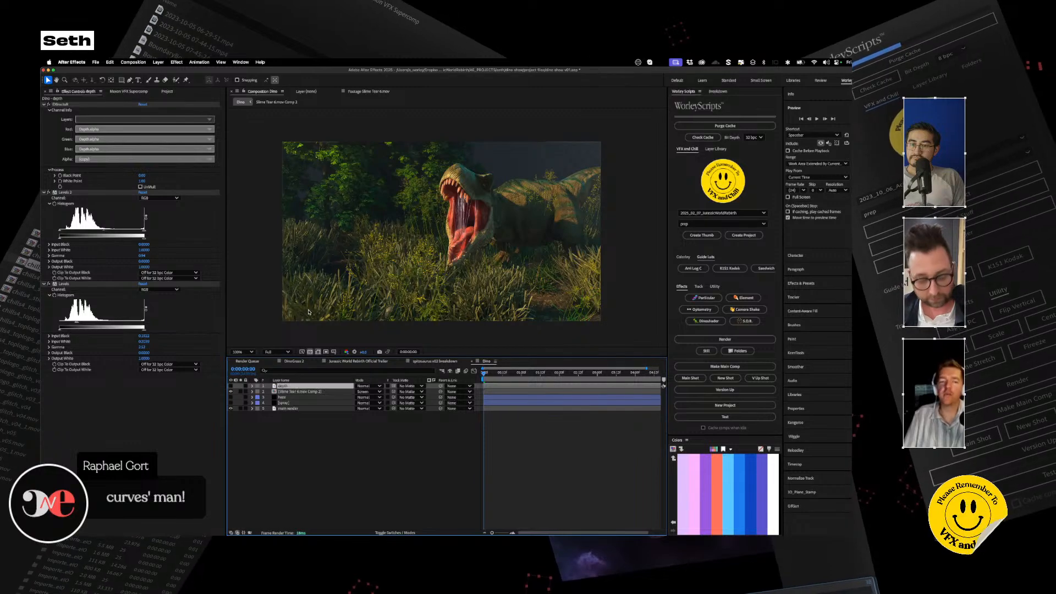
key(period)
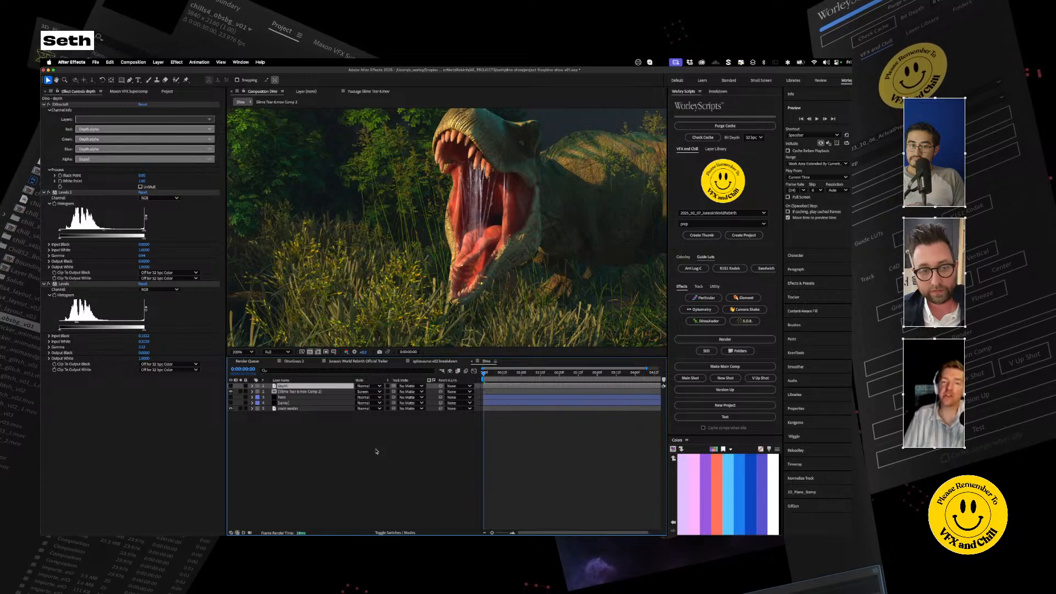
Step: Add a Tint effect to the slime precomp and map white to a reddish colour sampled from inside the dinosaur's mouth
click(298, 392)
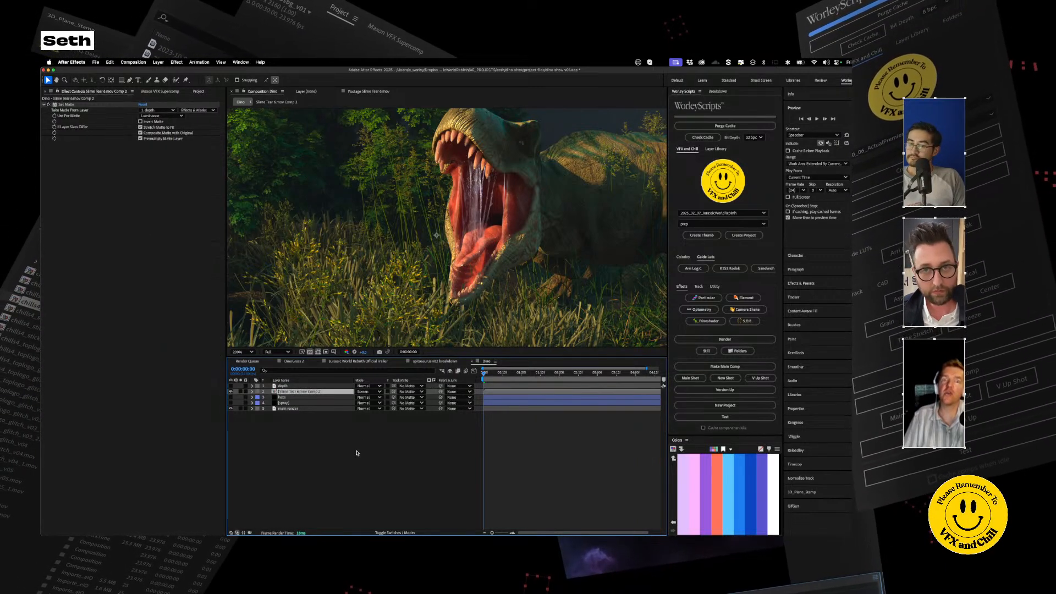
key(ctrl+space)
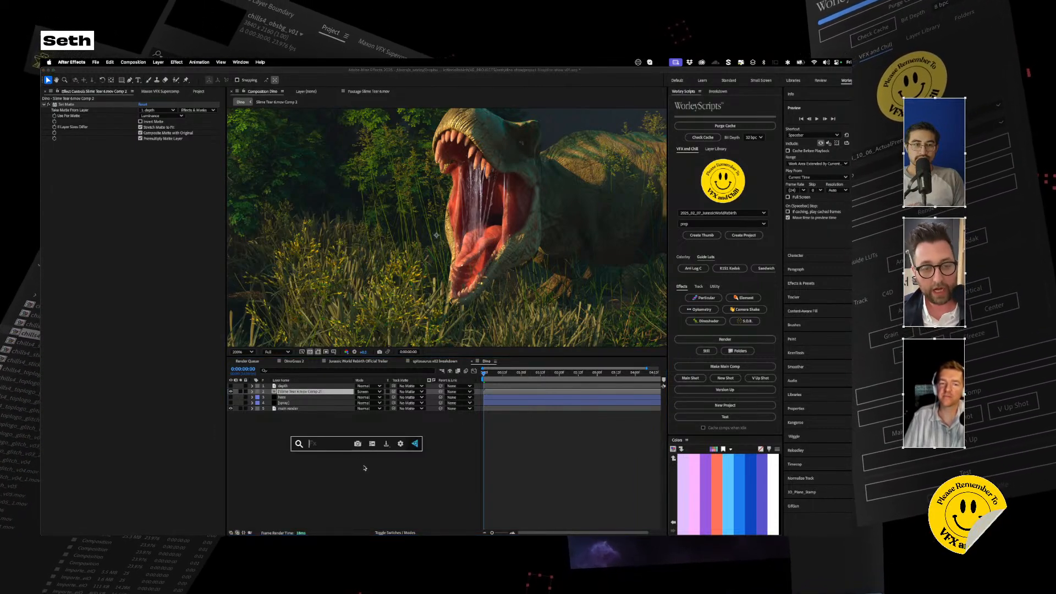
text(tin)
key(Return)
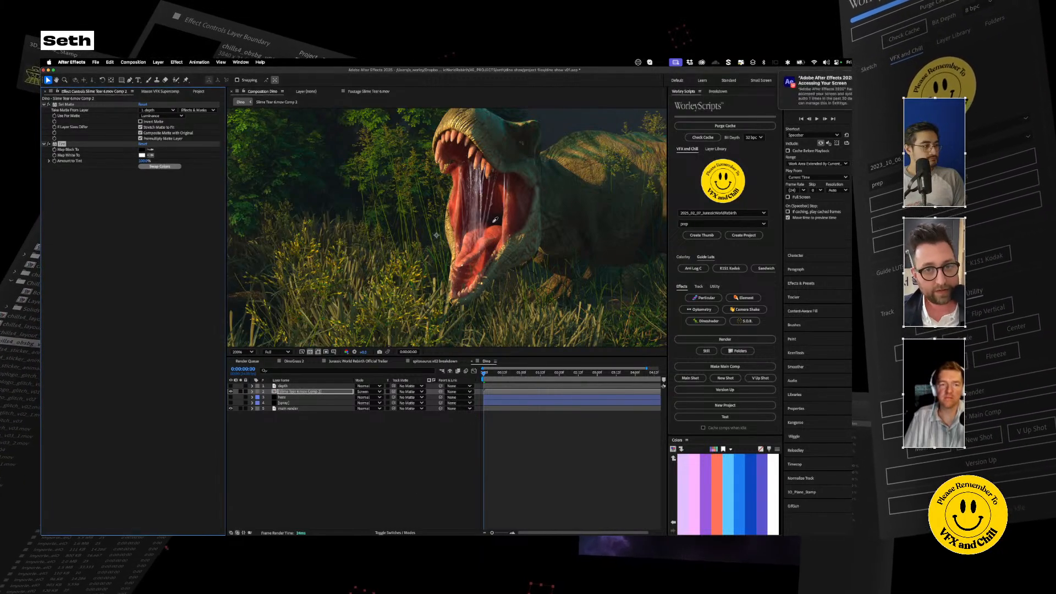
click(458, 195)
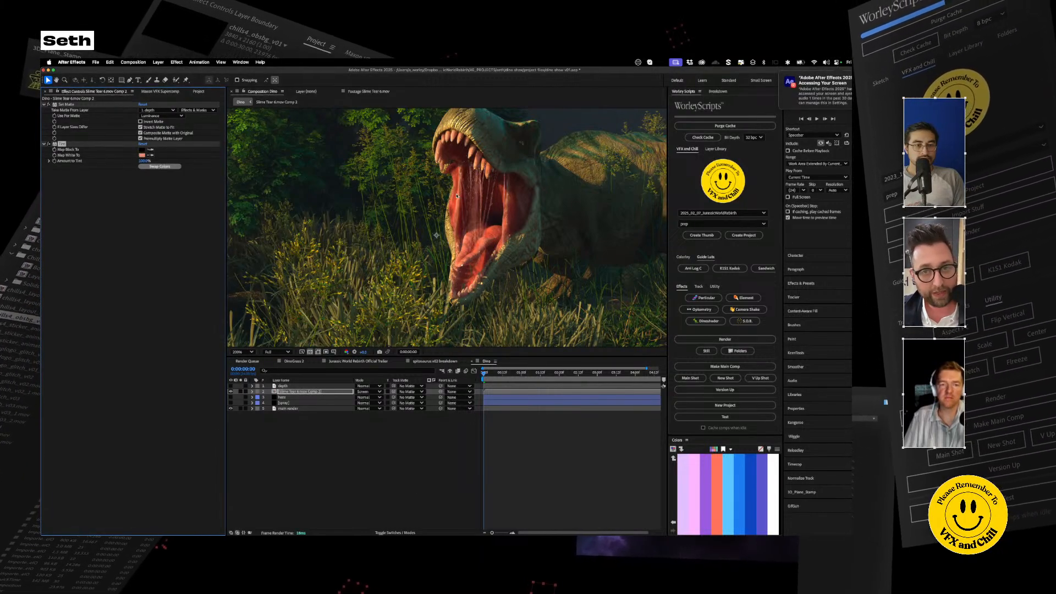
click(332, 487)
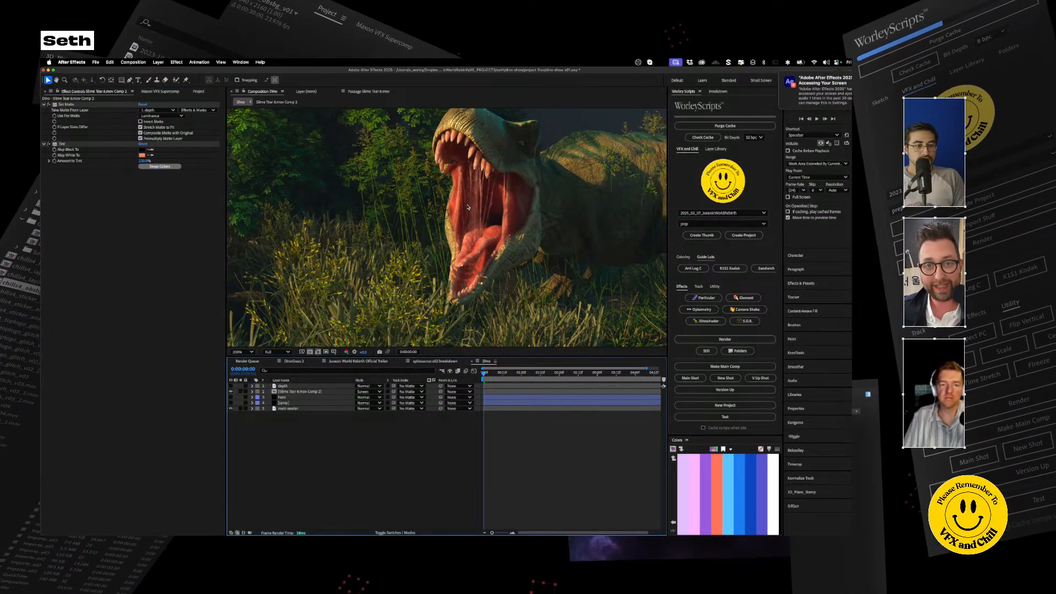
scroll(466, 207, up, 1)
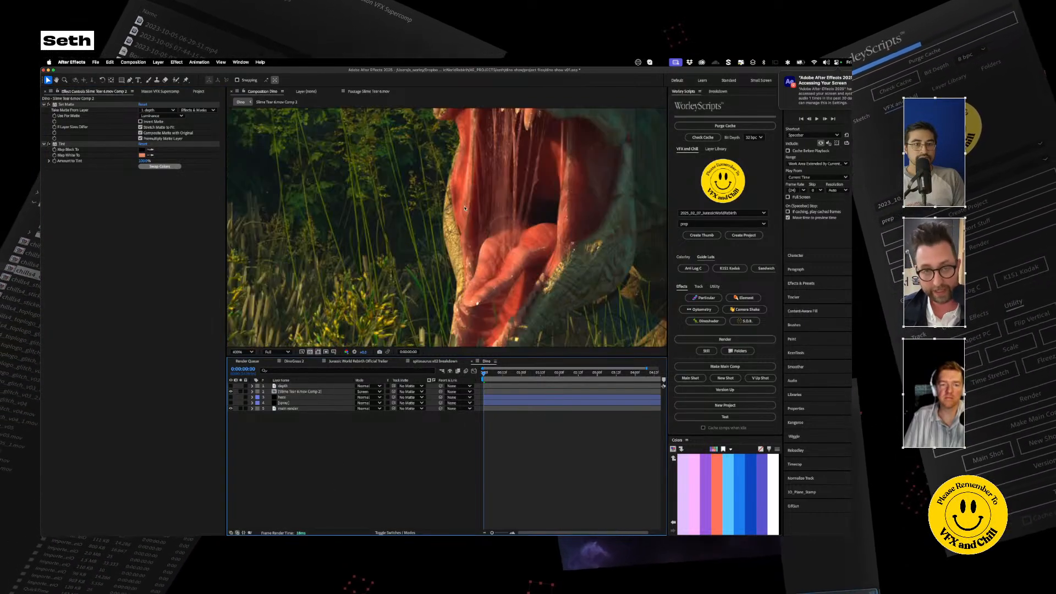
scroll(523, 283, down, 1)
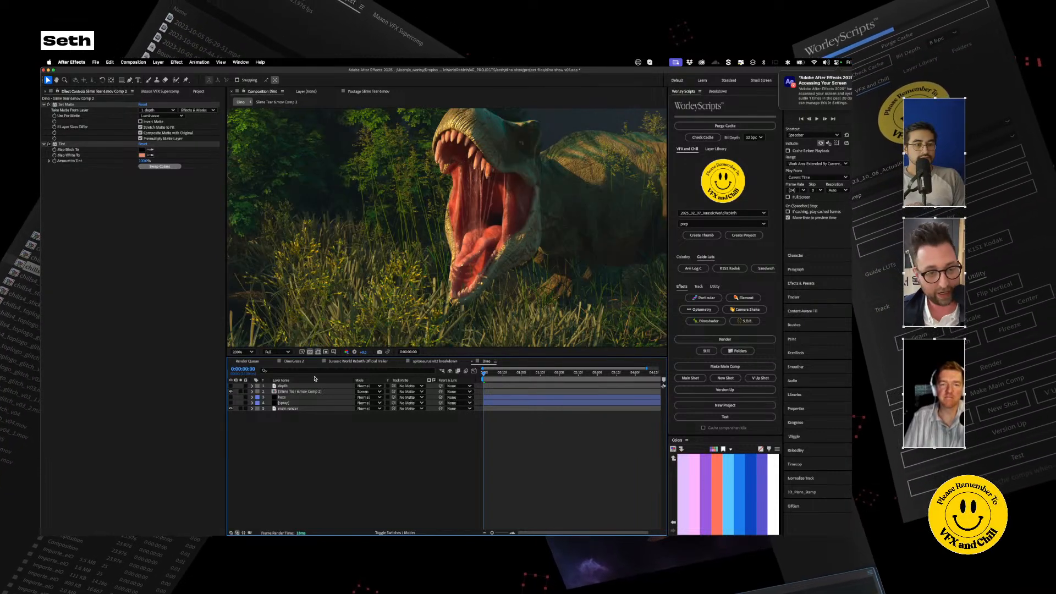
Step: Turn on the visibility of the haze and spray layers, keeping the main render shown
click(230, 398)
click(231, 403)
click(231, 408)
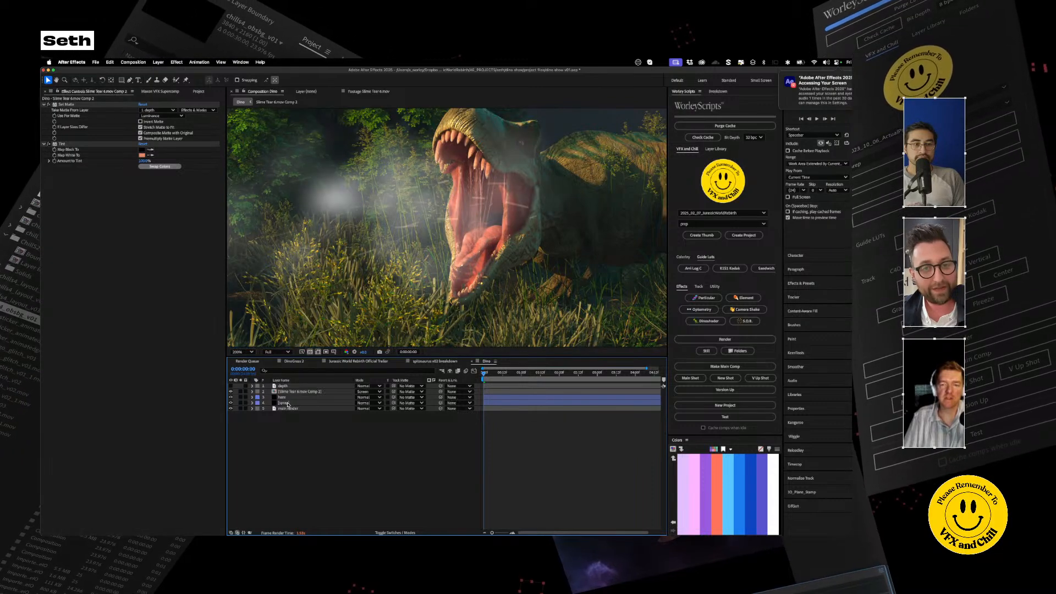
Step: Collapse the haze layer's Particular settings and add a Set Matte effect to that layer
click(285, 397)
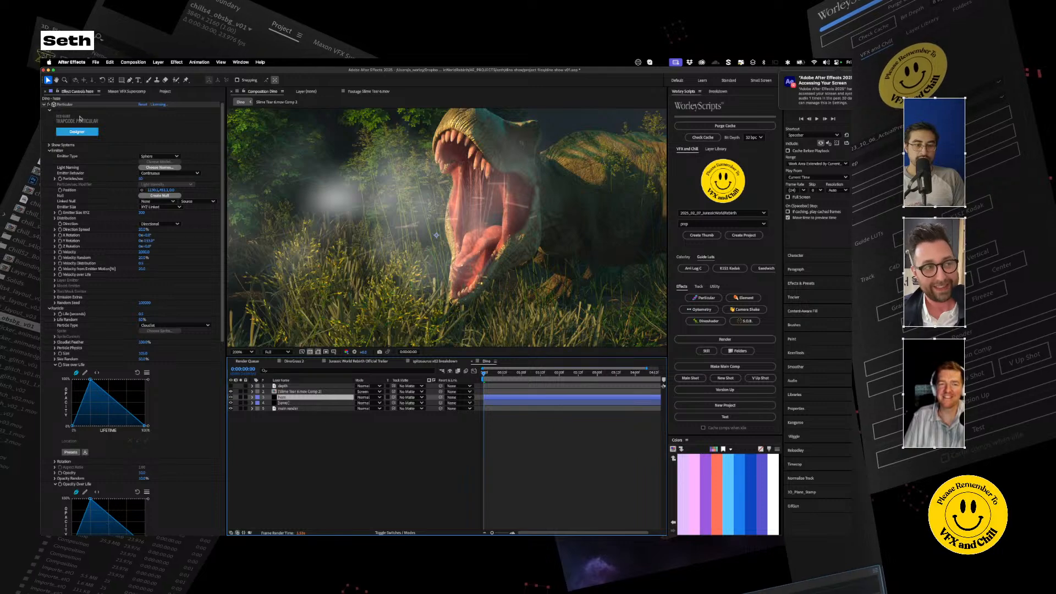
click(44, 105)
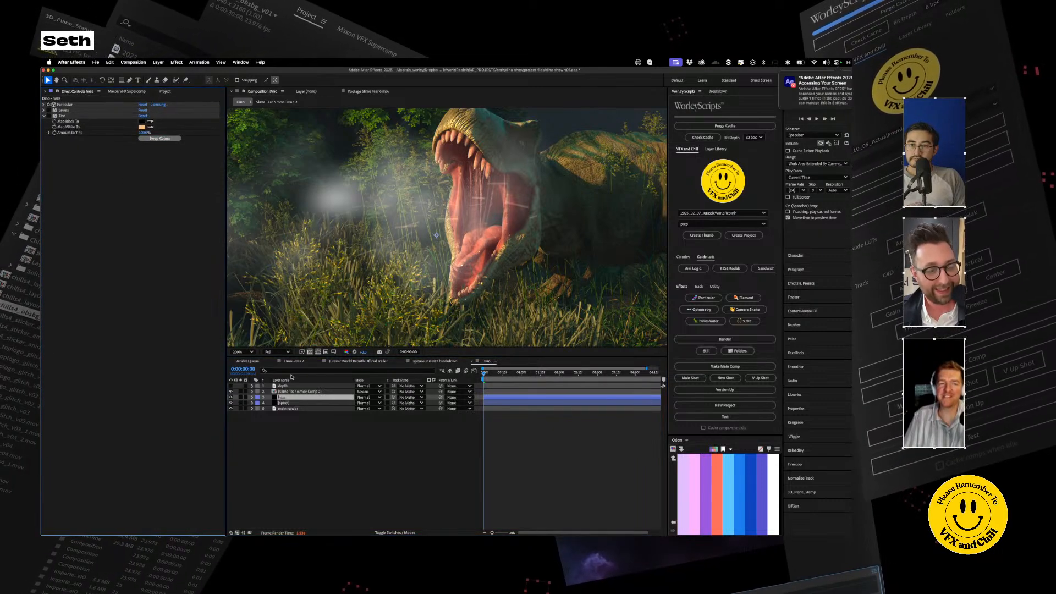
click(268, 397)
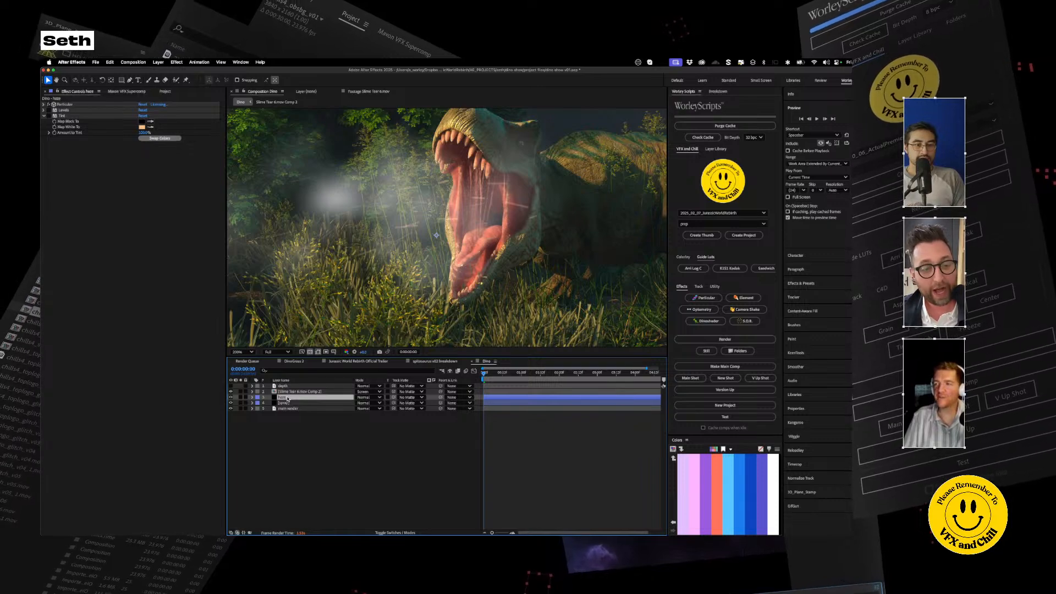
key(ctrl+space)
text(set)
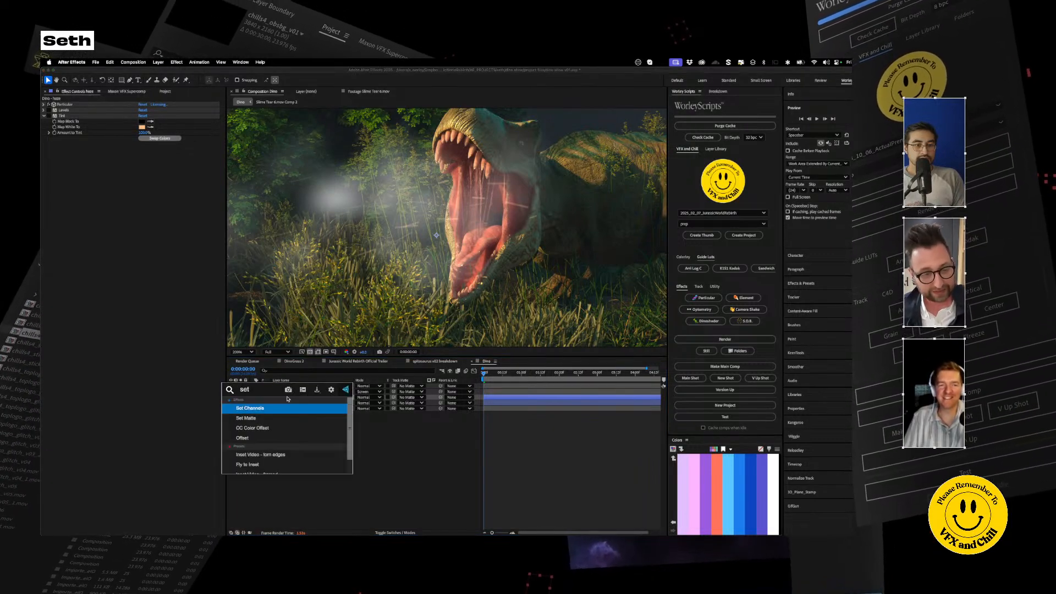
key(Return)
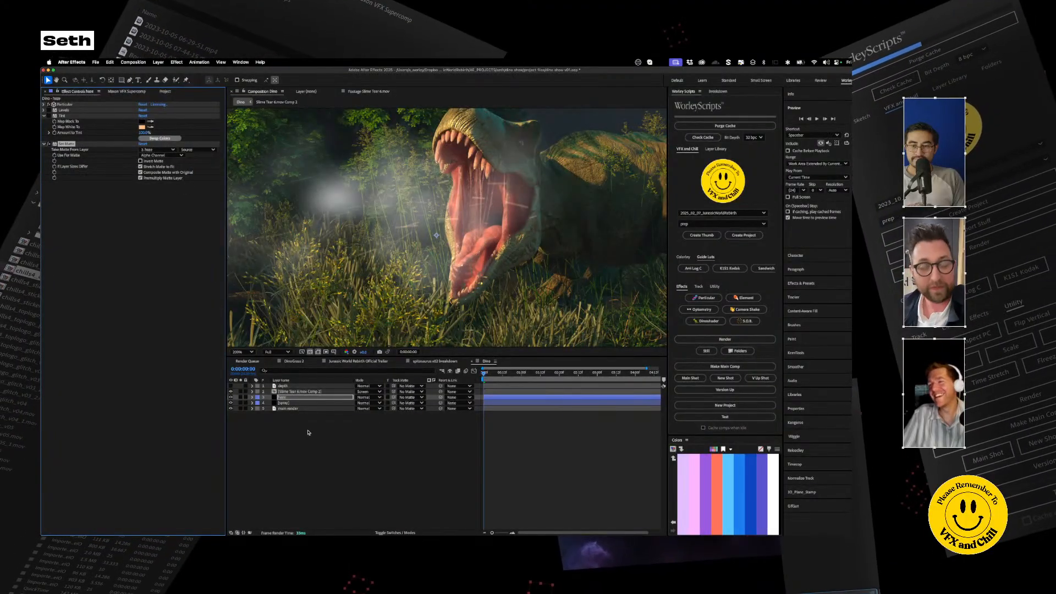
Step: Hide the spray layer and set the haze's Set Matte to the depth layer with Effects & Masks, using Luminance
click(232, 403)
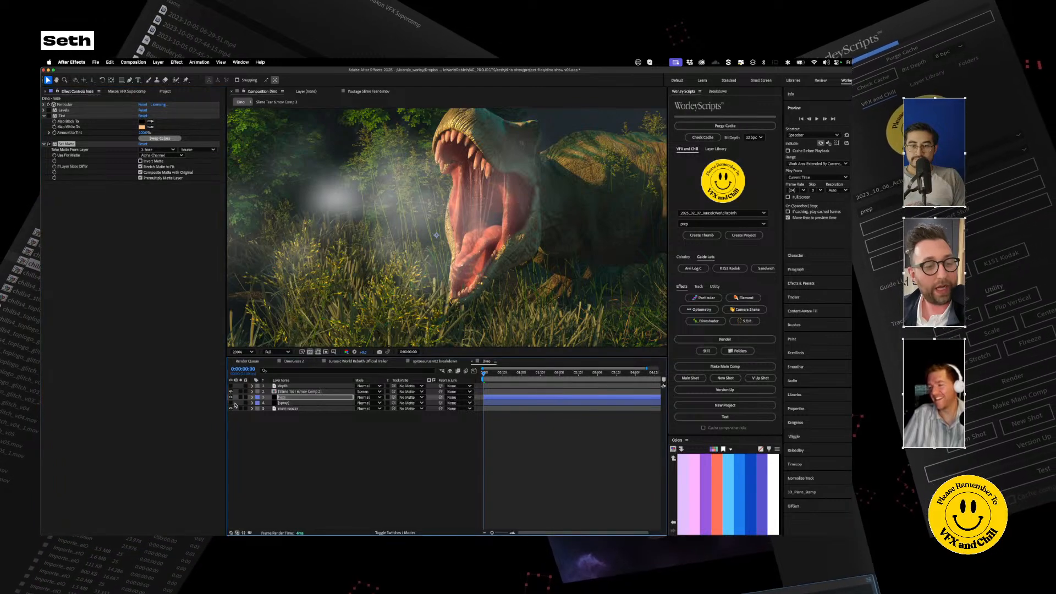
click(163, 150)
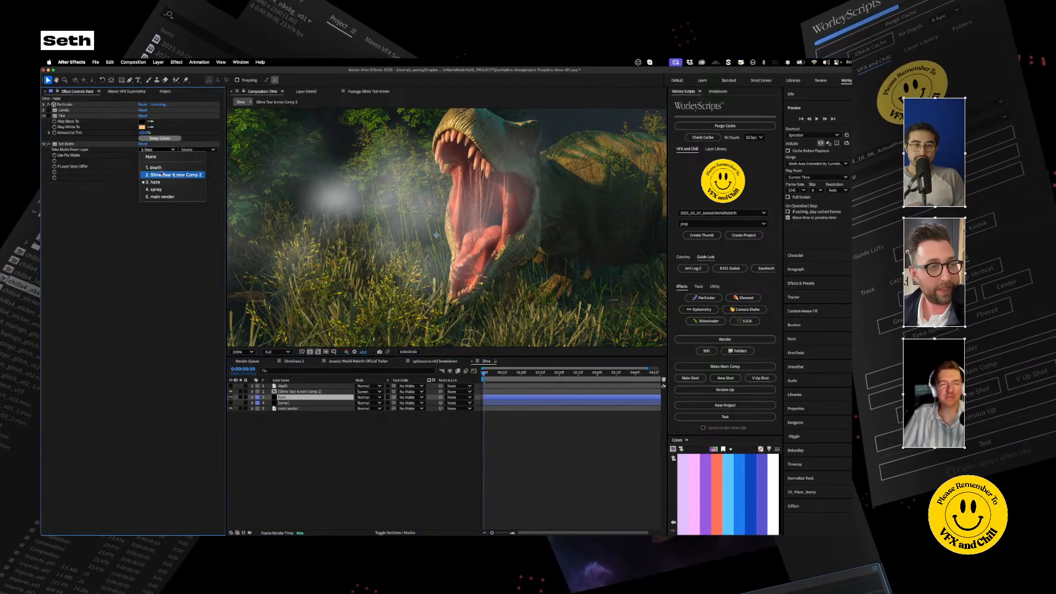
click(155, 167)
click(196, 149)
click(193, 165)
click(161, 155)
click(157, 192)
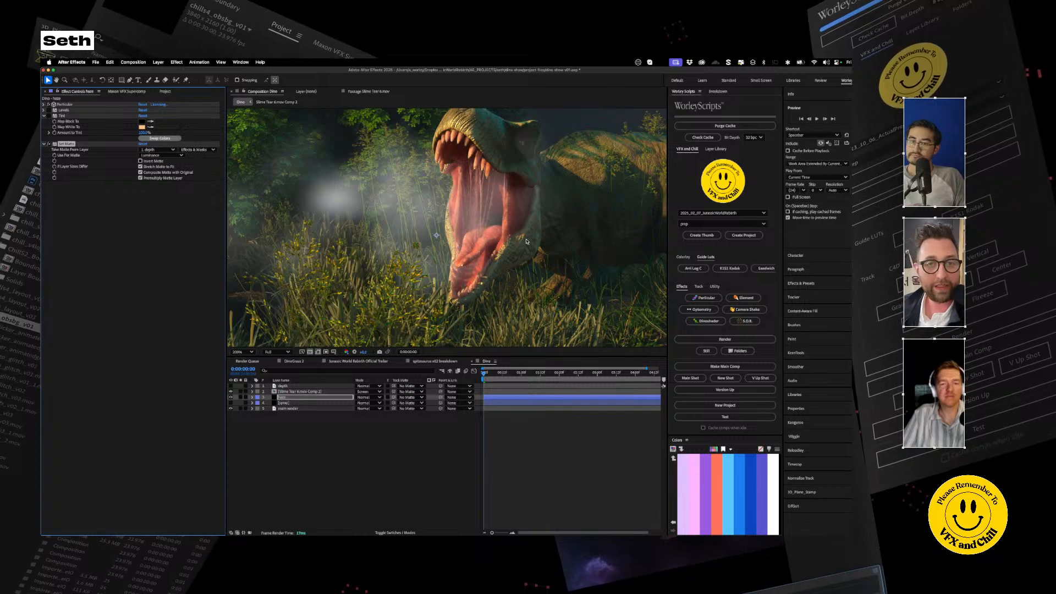
Step: Hide the main render and slime layers to isolate the matted haze
key(slash)
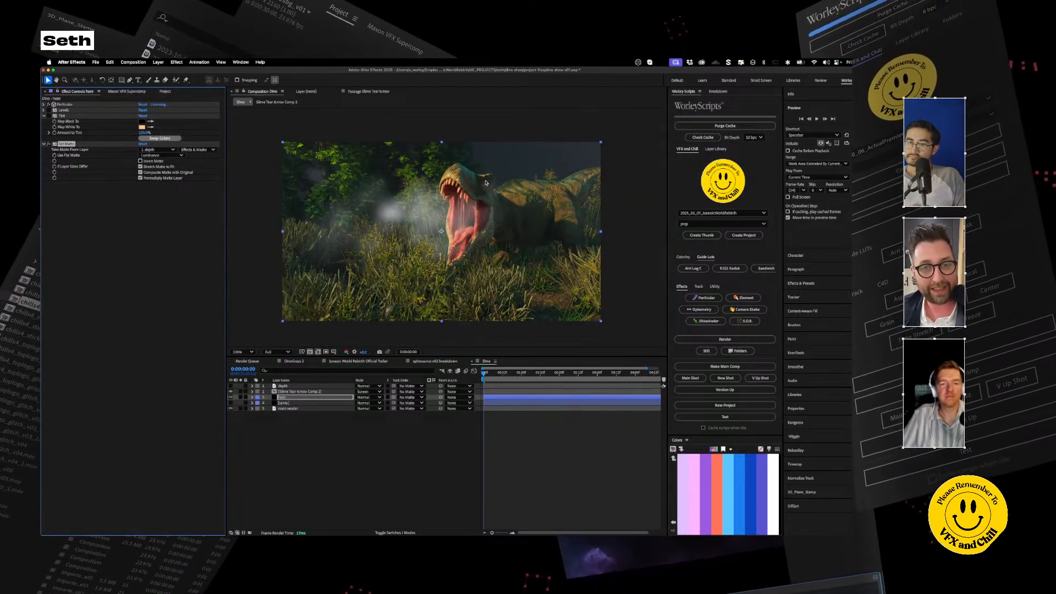
click(230, 408)
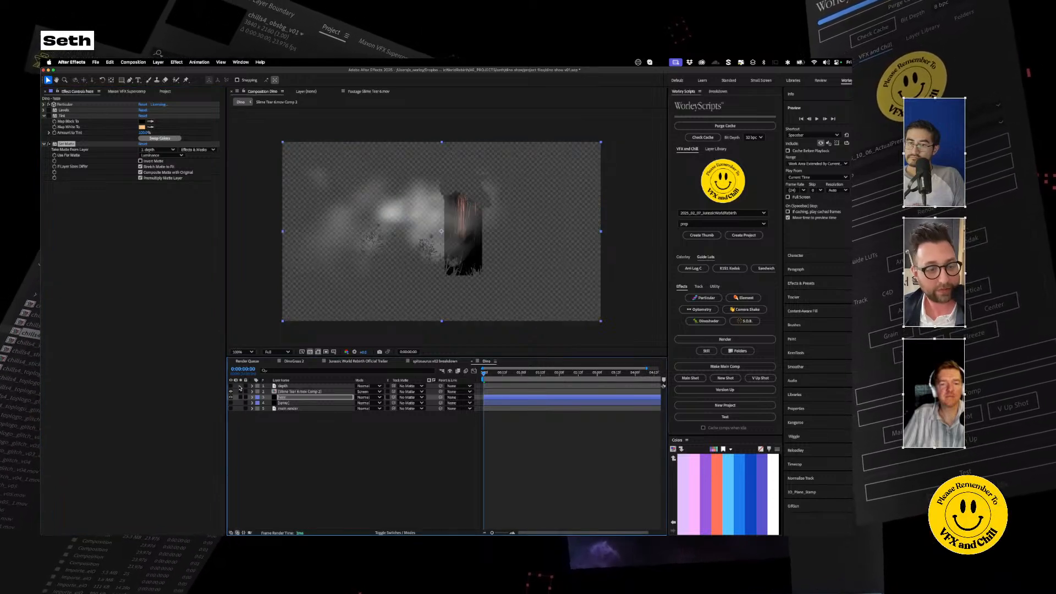
click(231, 392)
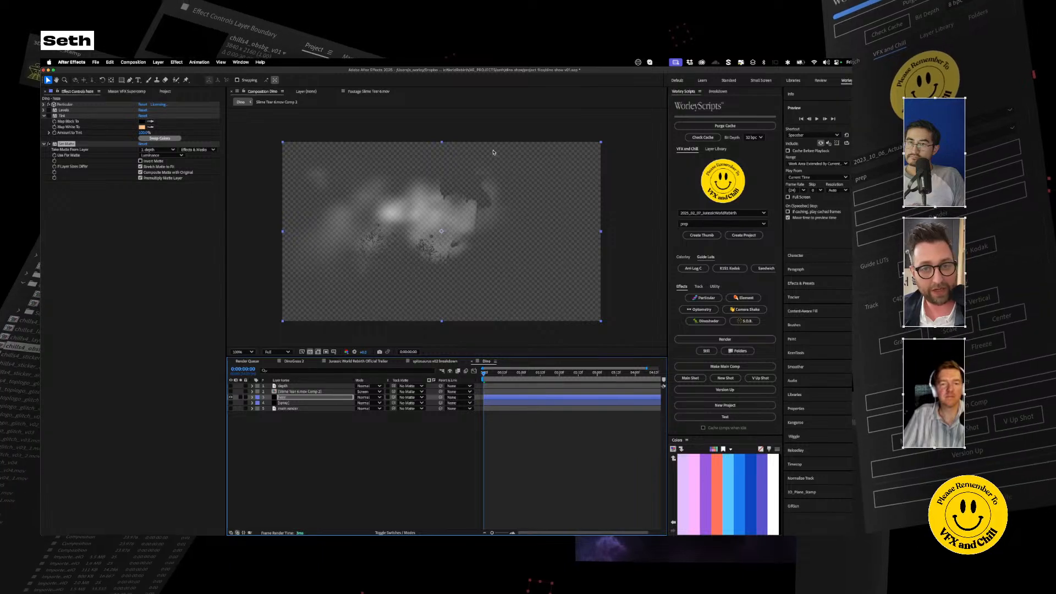
Step: Duplicate the depth layer and use the depth 2 copy as the source of the haze's Set Matte
scroll(487, 193, up, 4)
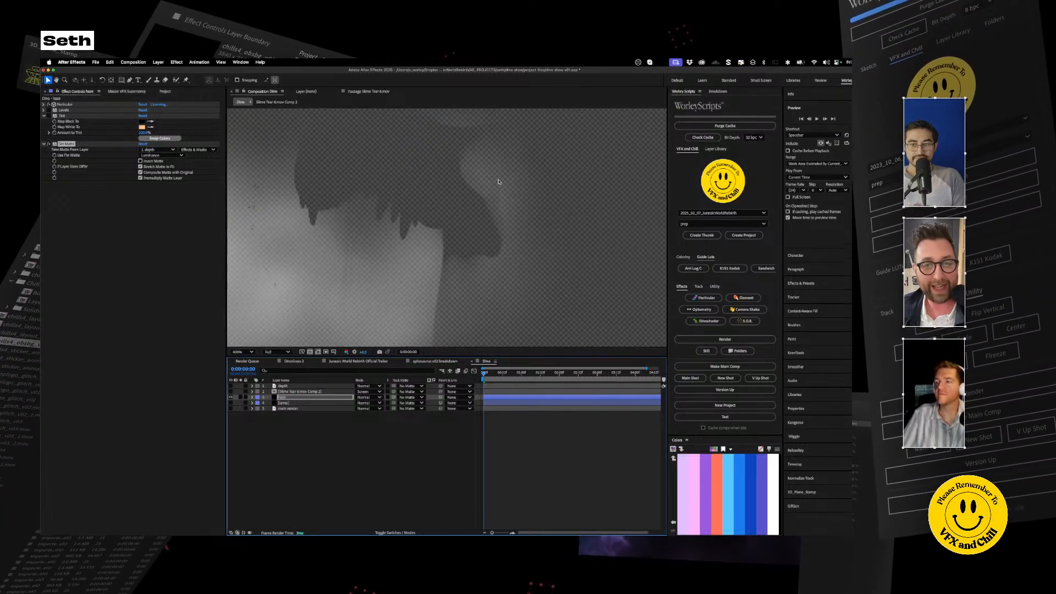
scroll(504, 185, down, 1)
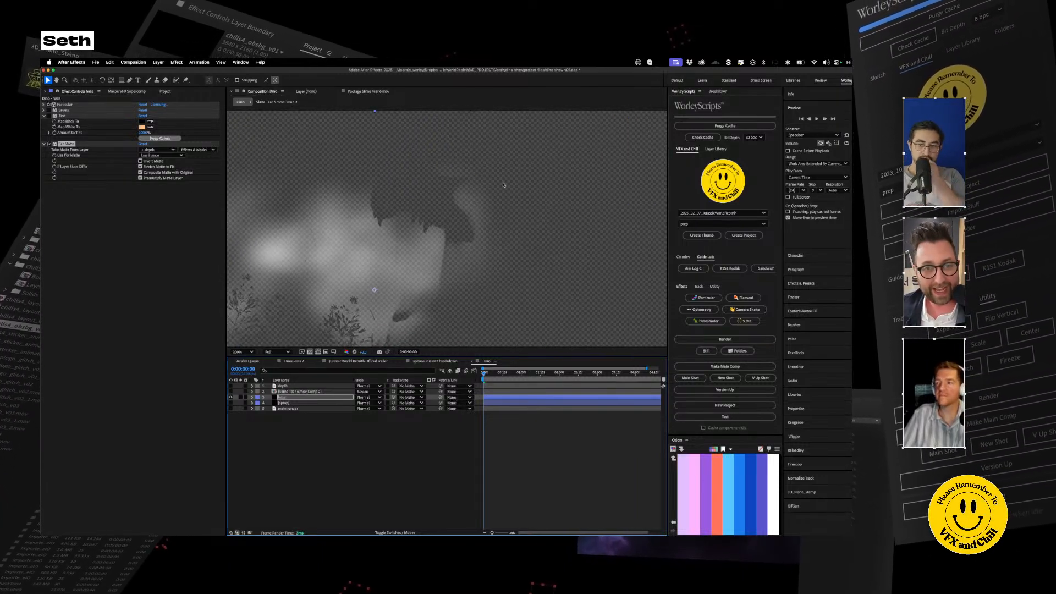
click(287, 386)
key(super+d)
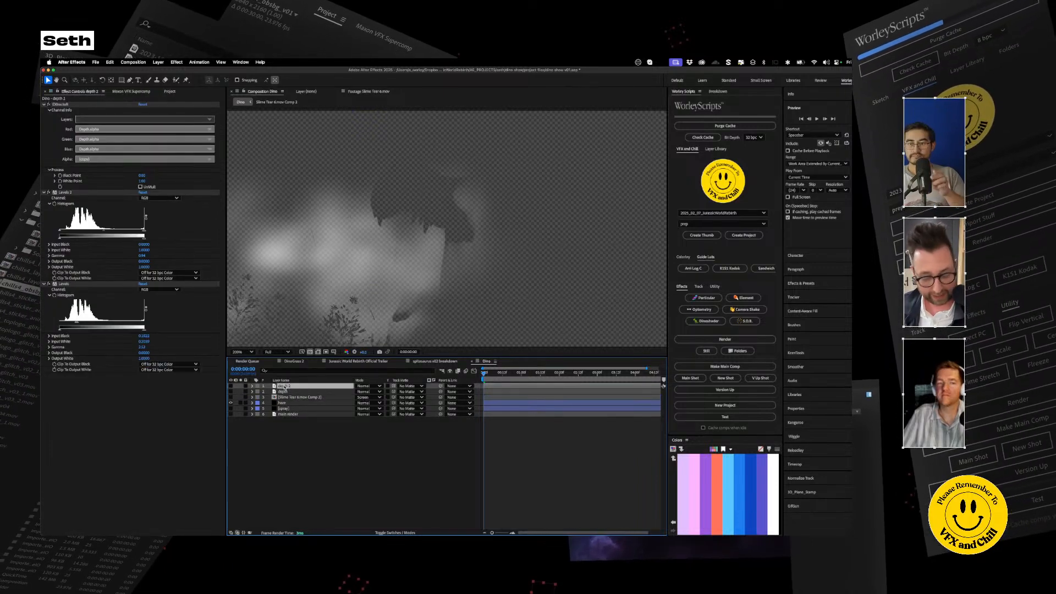
click(282, 402)
click(158, 149)
click(159, 156)
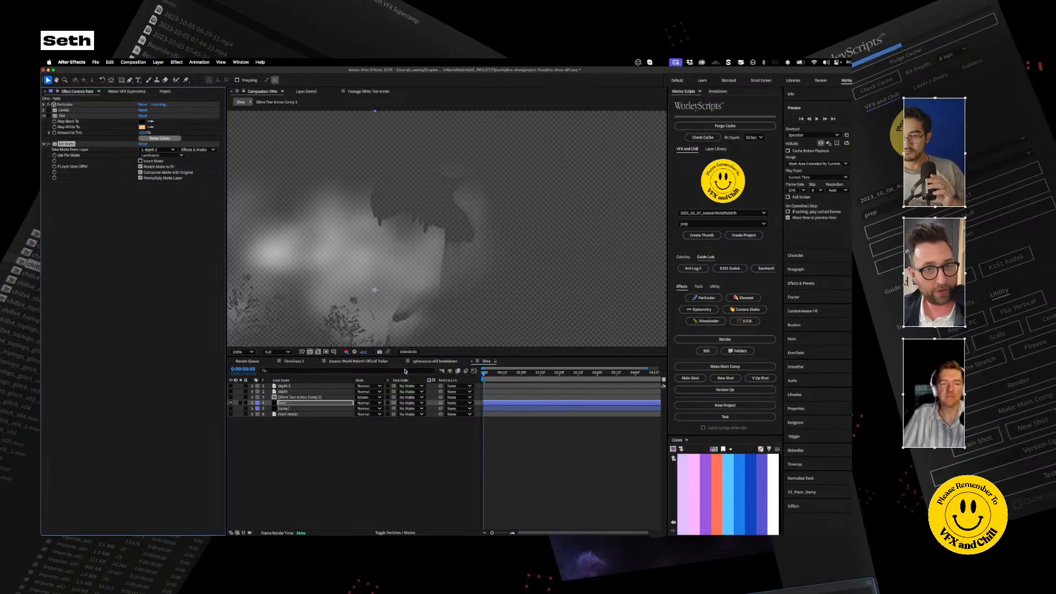
Step: Lower the input white of the lower Levels effect on the depth 2 layer to shift the haze matte
click(297, 386)
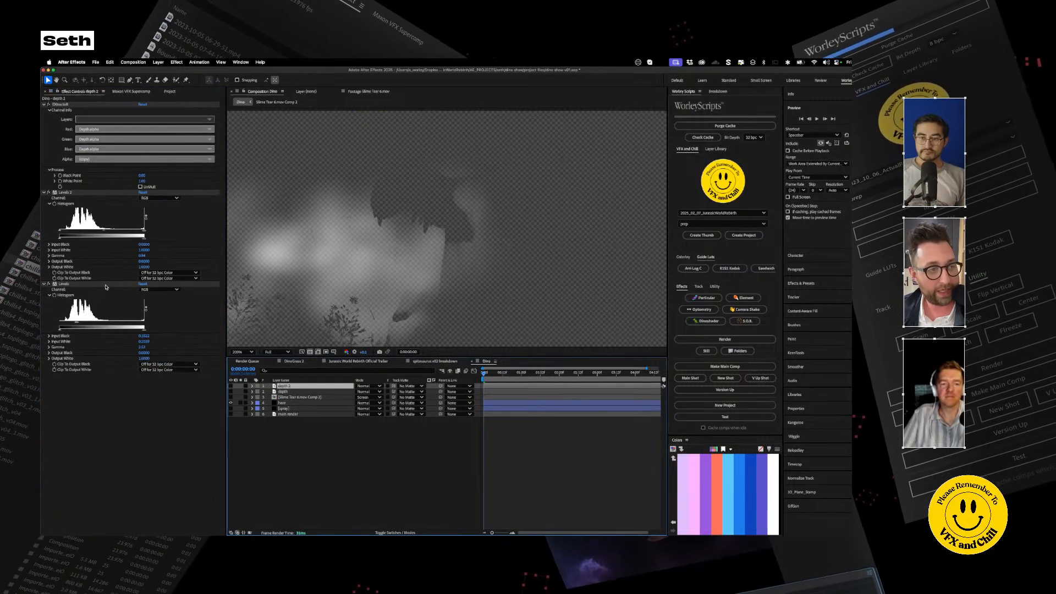
drag(81, 324, 78, 324)
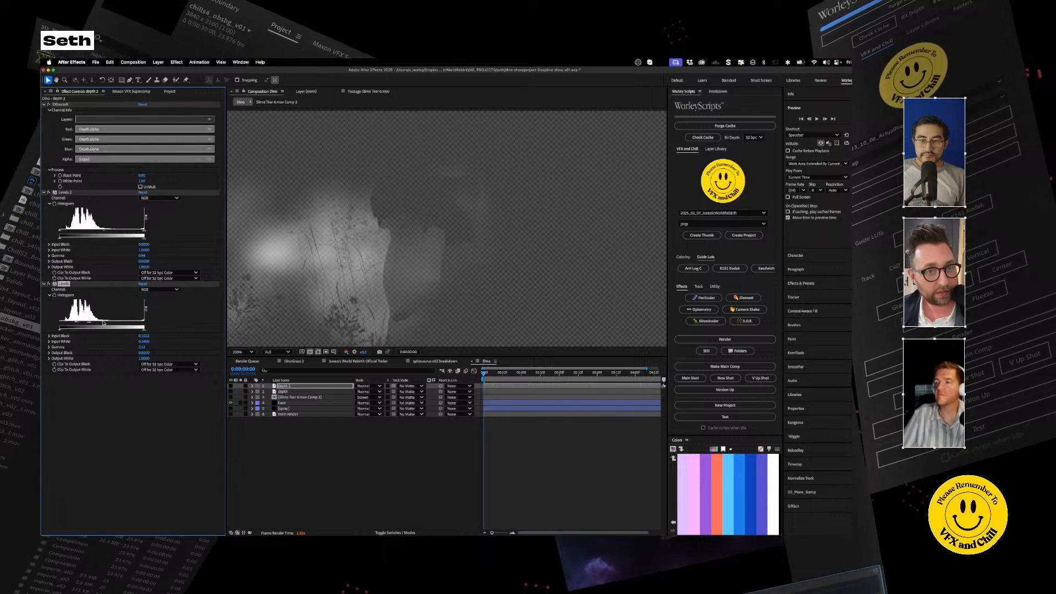
Step: Reshape the haze's Particular Size over Life curve so particles grow early in life and hold full size
click(282, 403)
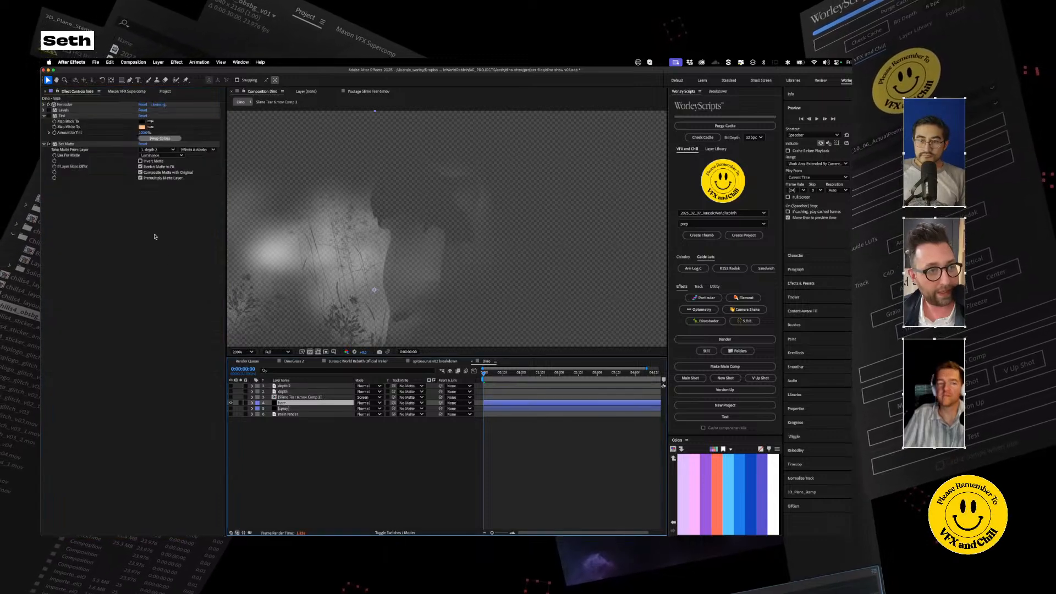
click(44, 104)
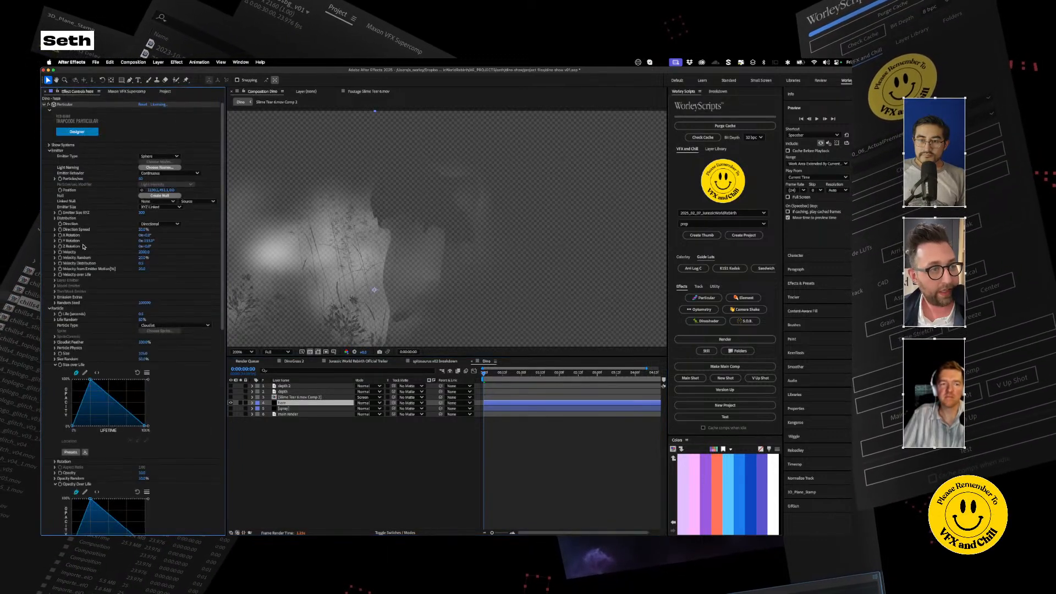
scroll(43, 337, down, 5)
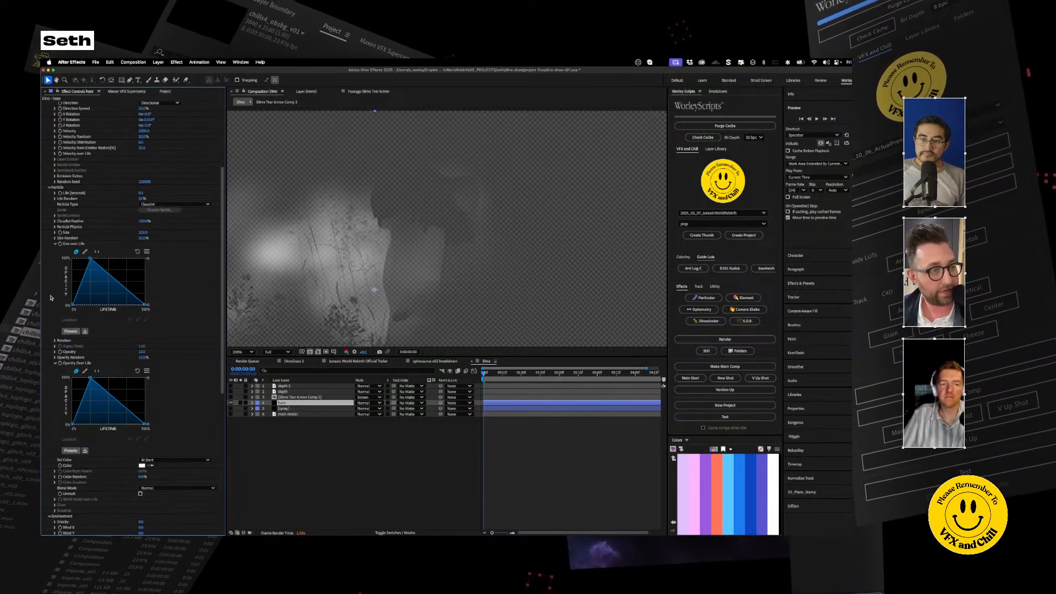
drag(73, 259, 69, 309)
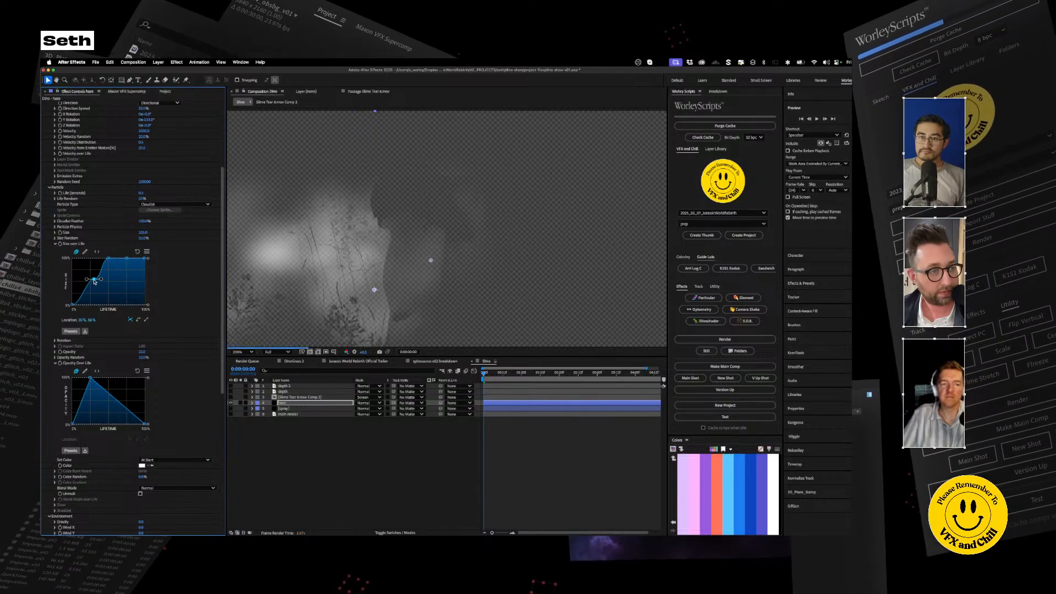
click(94, 282)
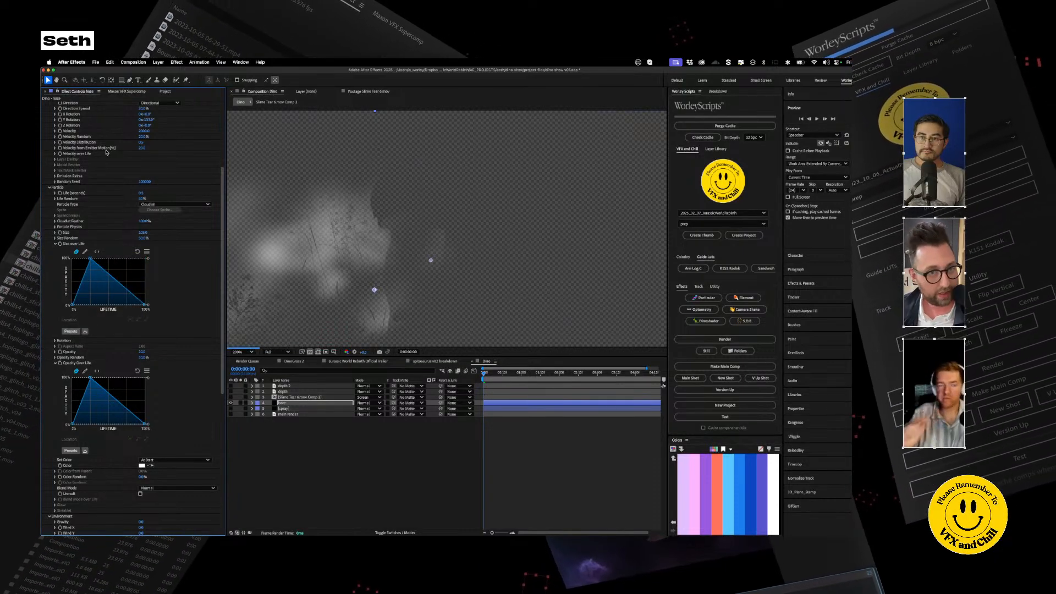
scroll(93, 218, up, 5)
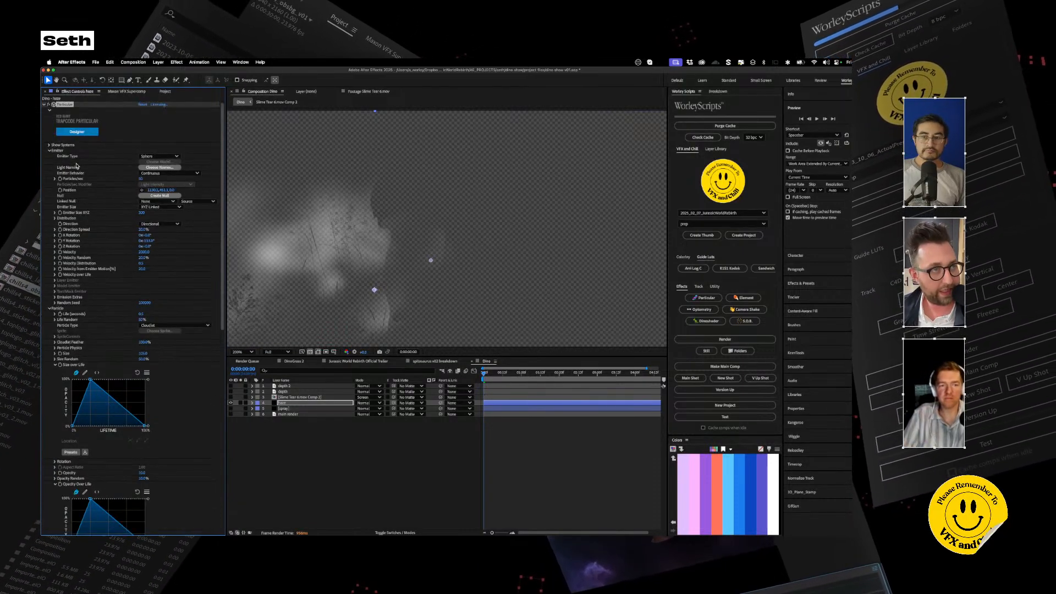
Step: Adjust the gamma of the Levels 2 effect on the depth 2 layer
click(293, 387)
drag(104, 231, 100, 232)
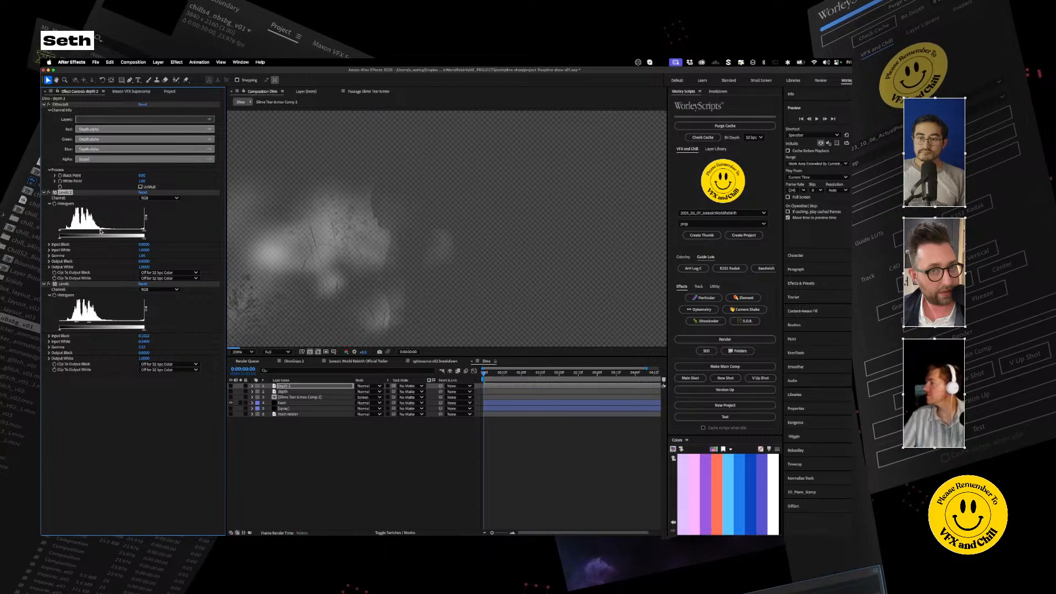
key(comma)
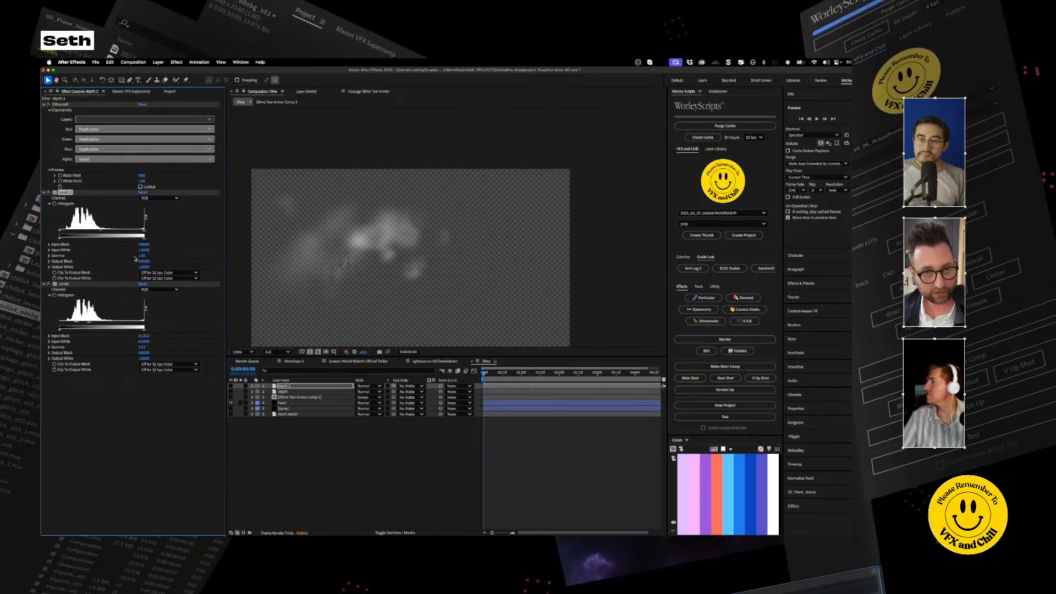
Step: Compare the haze with and without the main render, leave the render on, and show the depth 2 layer
click(231, 414)
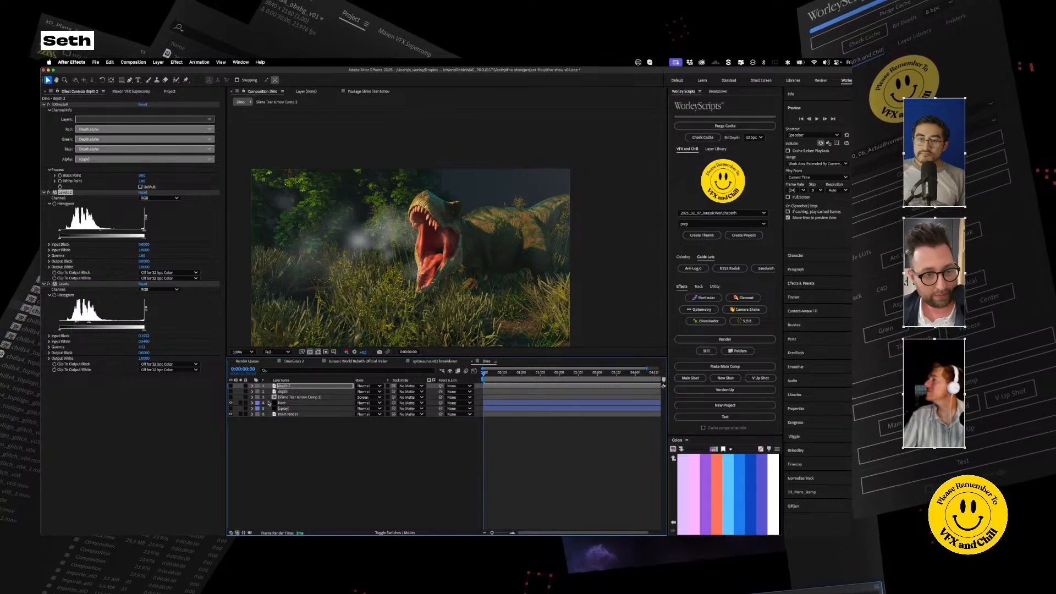
click(231, 415)
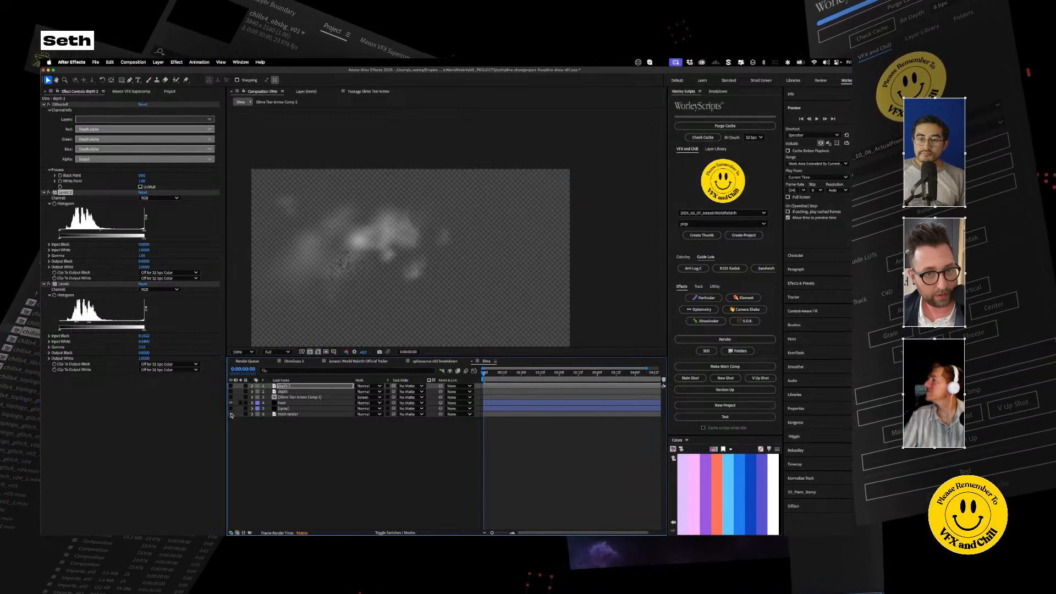
click(231, 414)
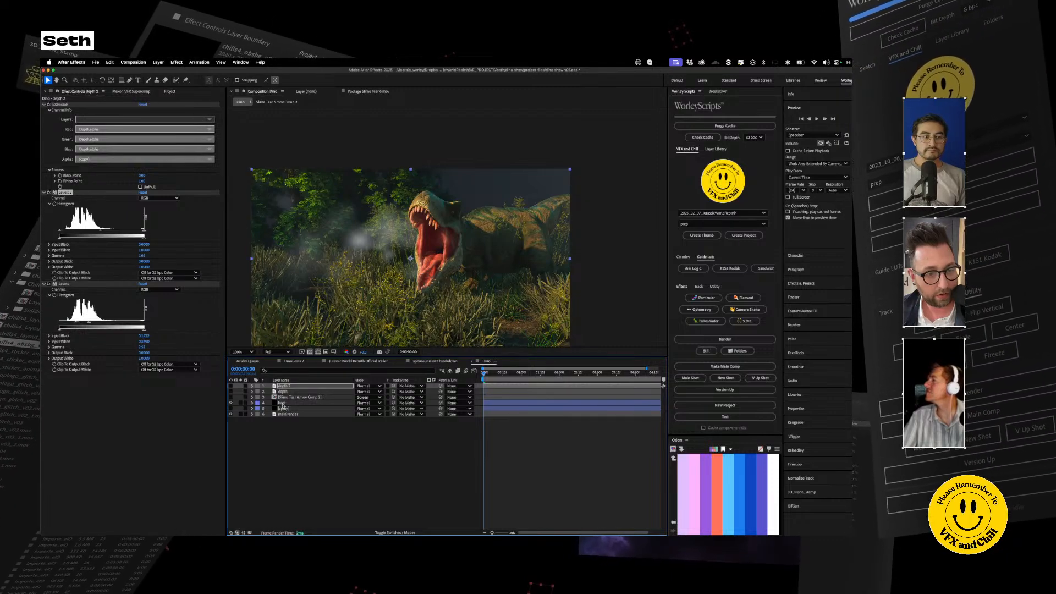
click(282, 404)
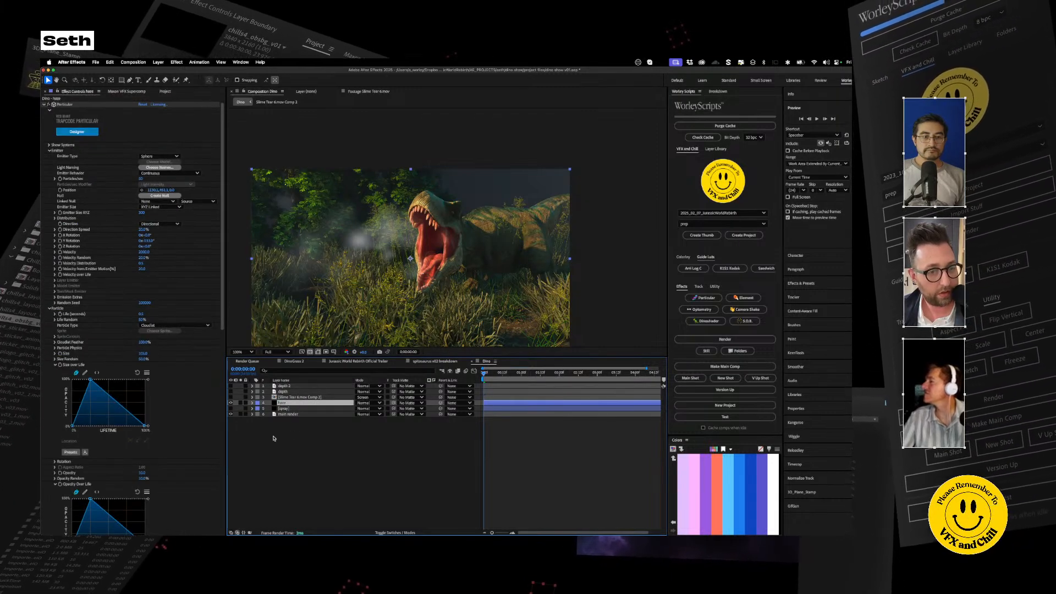
click(231, 386)
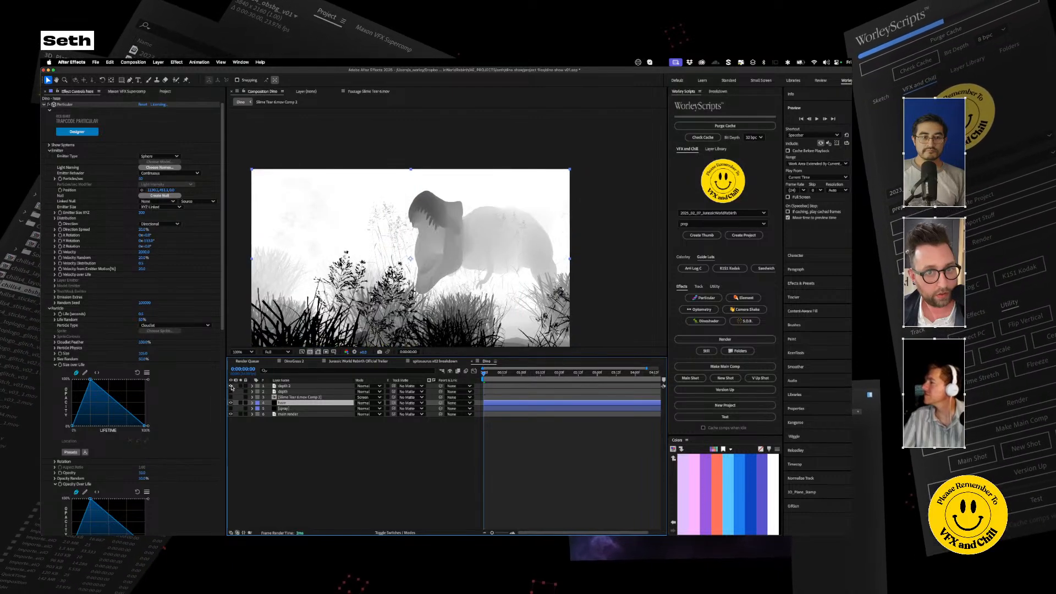
click(282, 386)
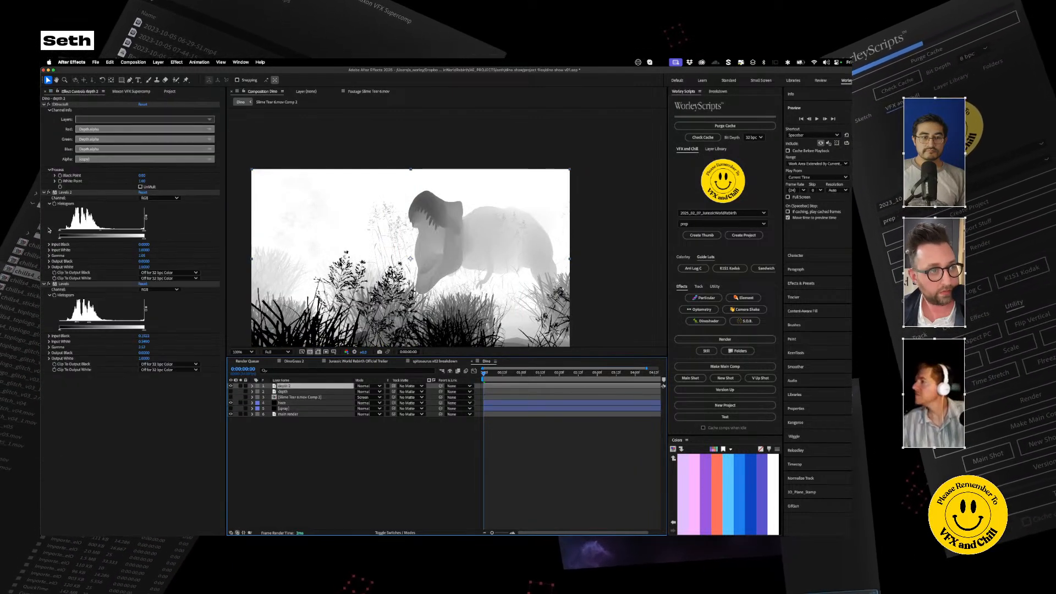
Step: Try tightening the input levels of Levels 2 on the depth 2 layer, and undo the changes
drag(59, 231, 51, 233)
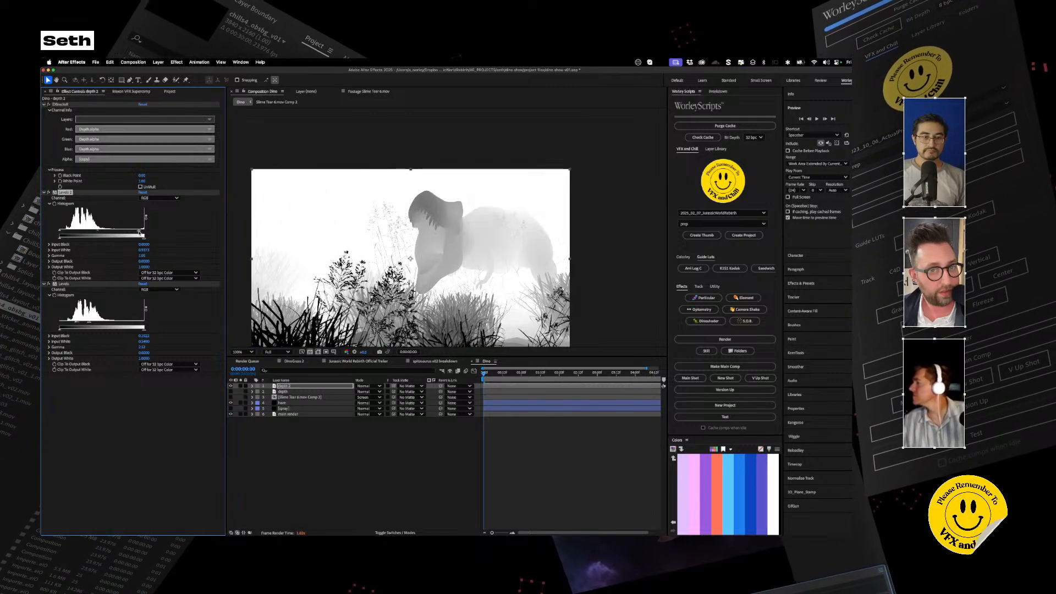
drag(107, 232, 85, 232)
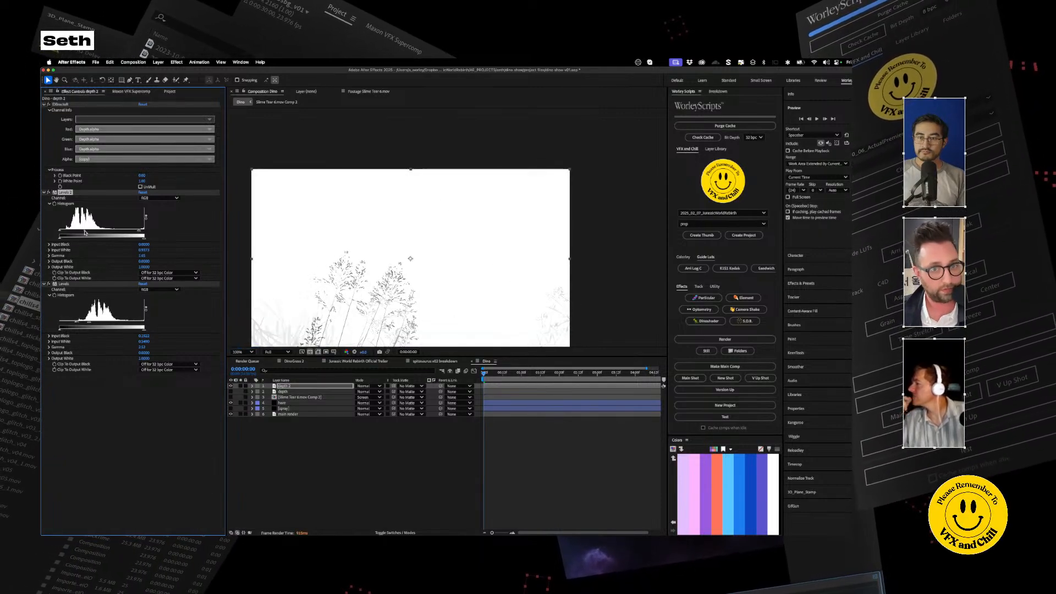
key(super+z)
key(super+z)
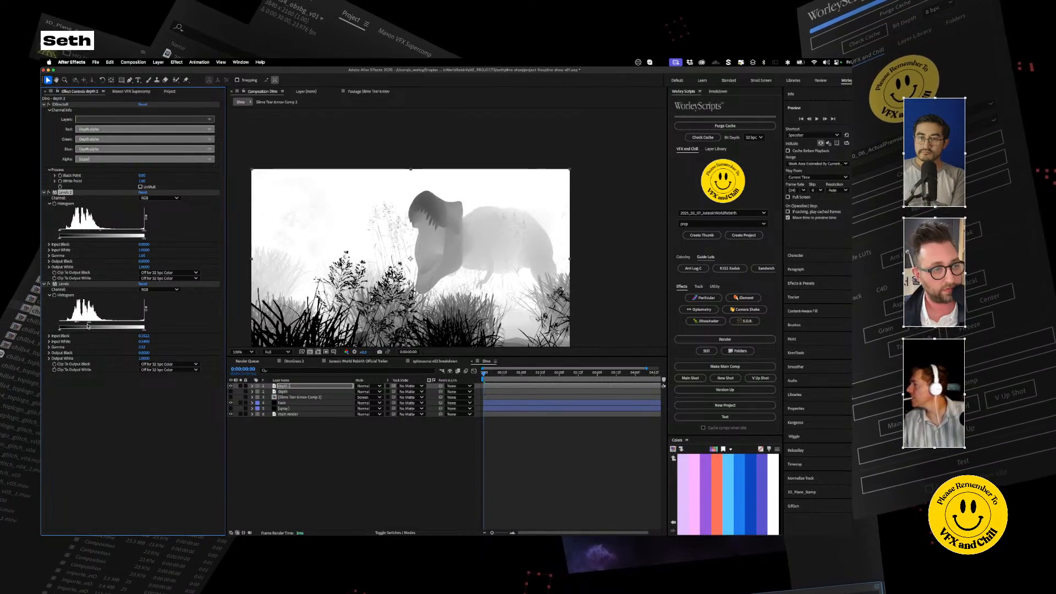
Step: Increase depth 2's contrast around the dinosaur's head with the lower Levels effect's input black and white, and hide the layer
drag(82, 324, 82, 324)
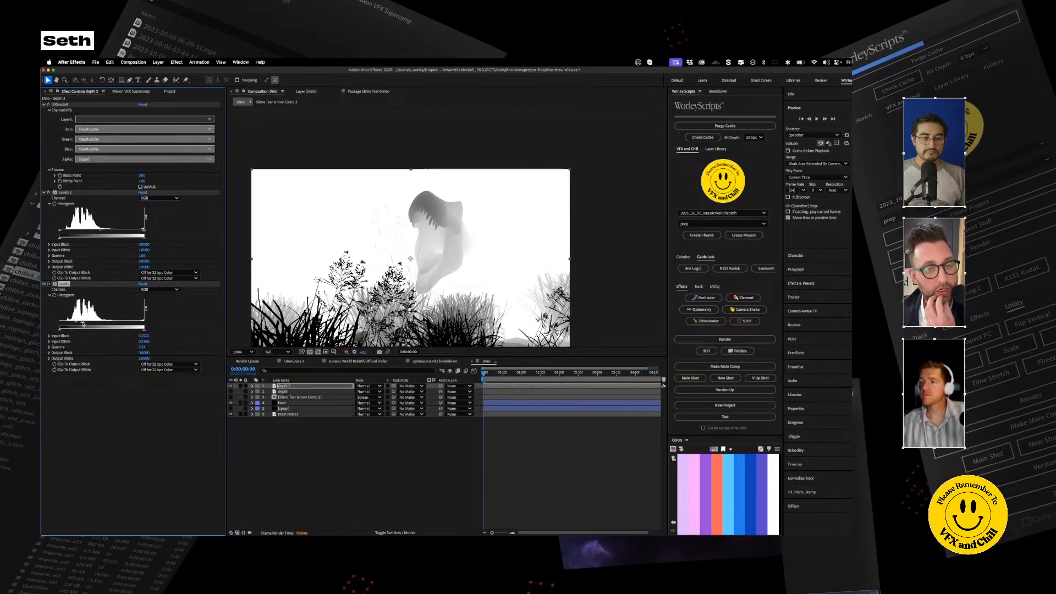
drag(74, 323, 78, 323)
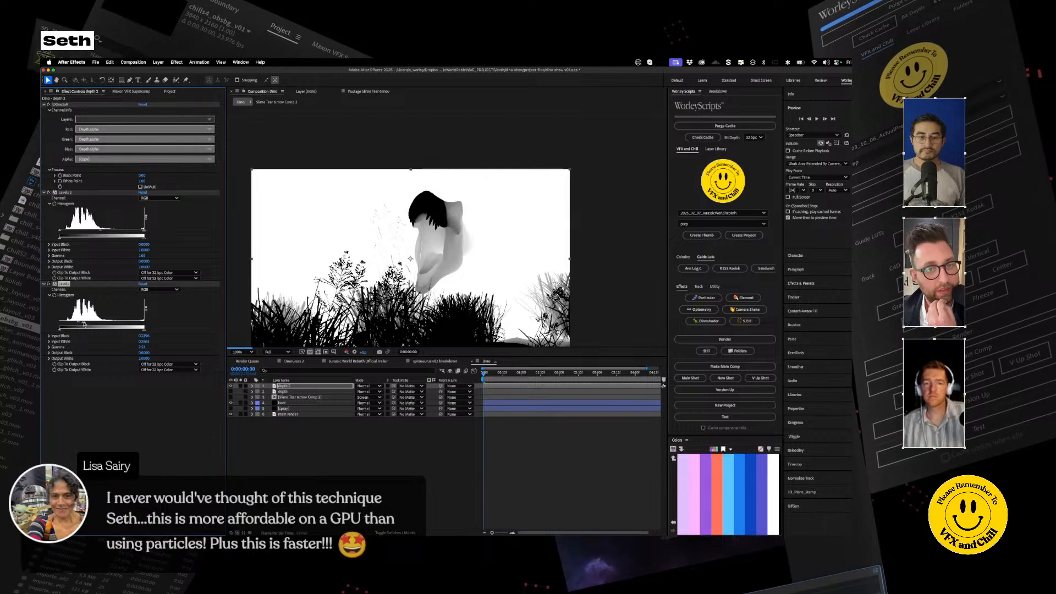
drag(84, 324, 82, 324)
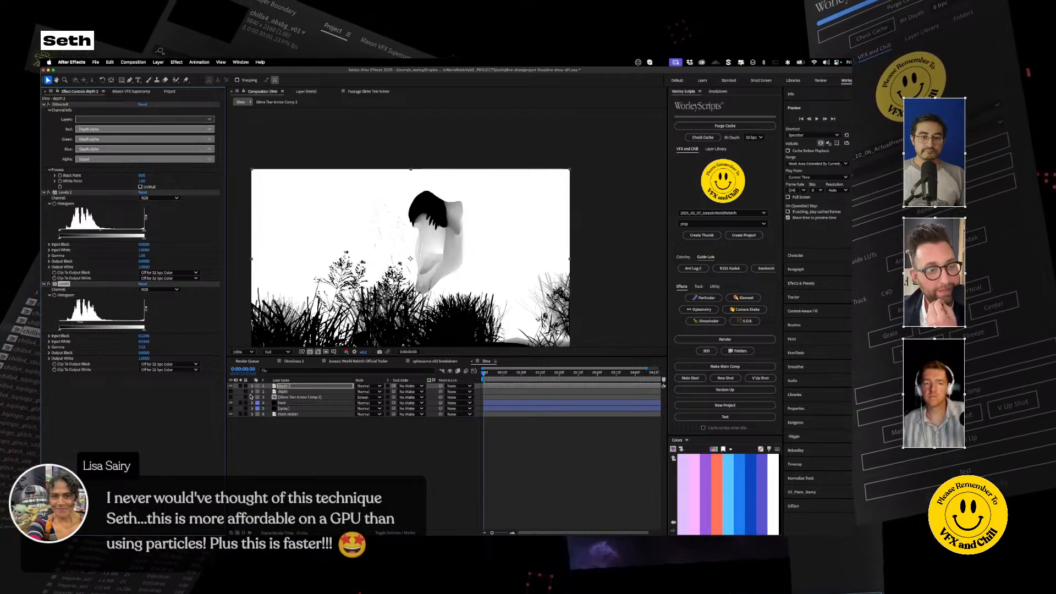
click(231, 386)
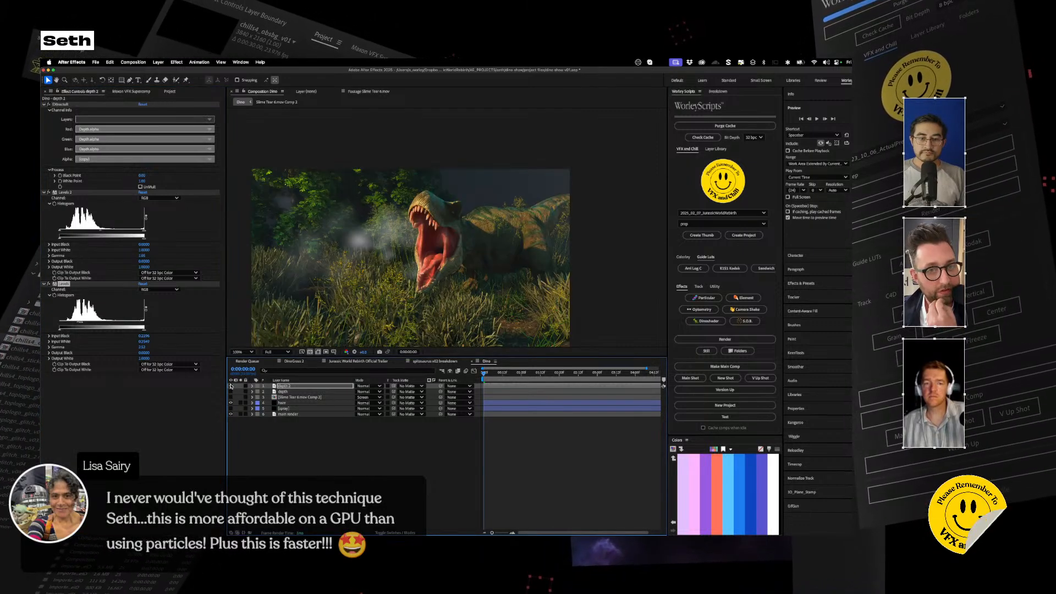
Step: Turn on the spray and slime layers alongside the haze, and select the spray's Particular emitter position
click(286, 403)
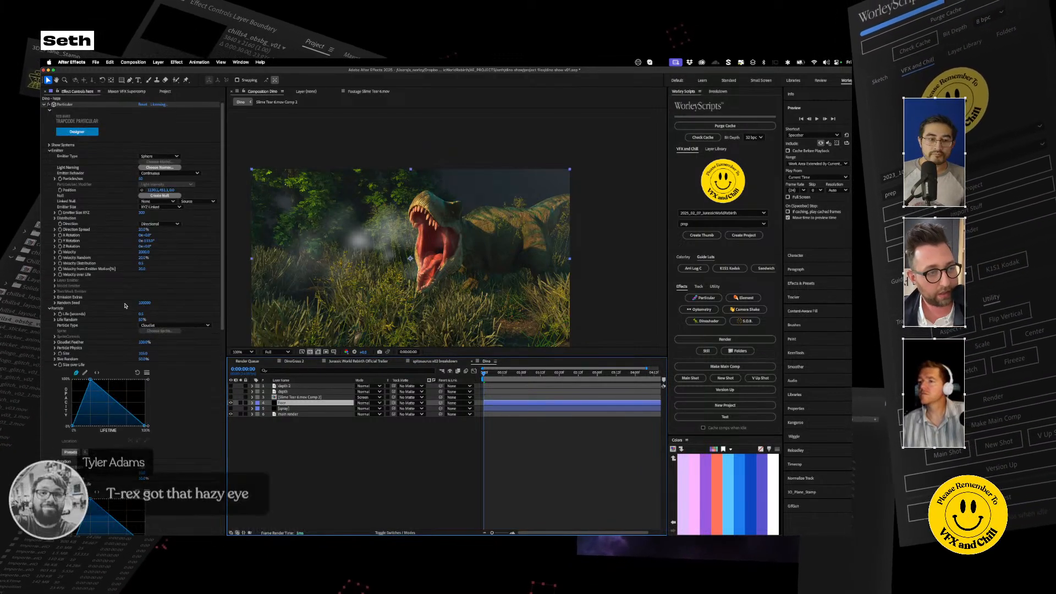
click(44, 105)
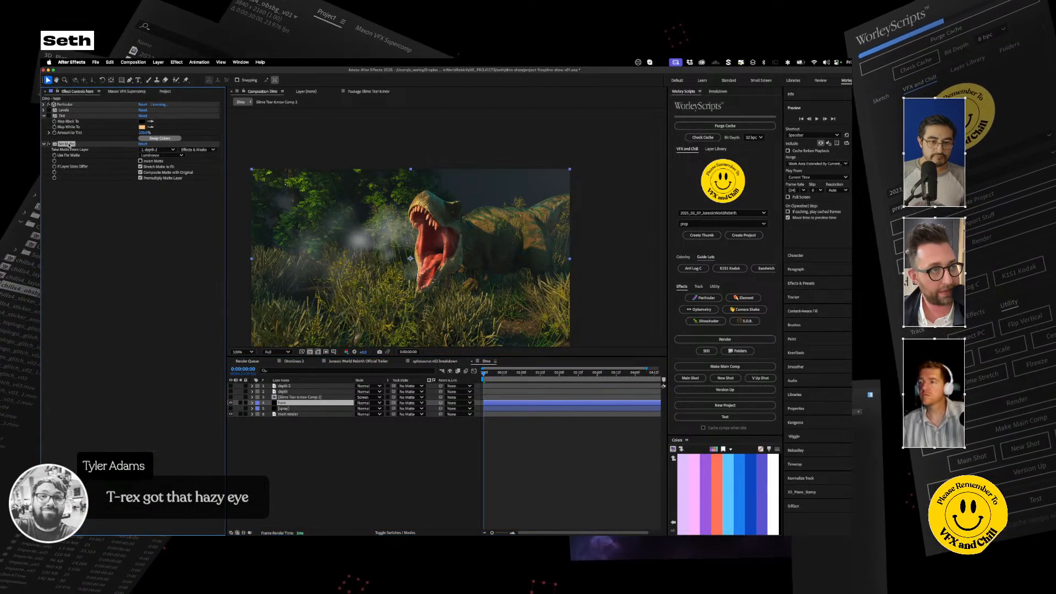
click(283, 408)
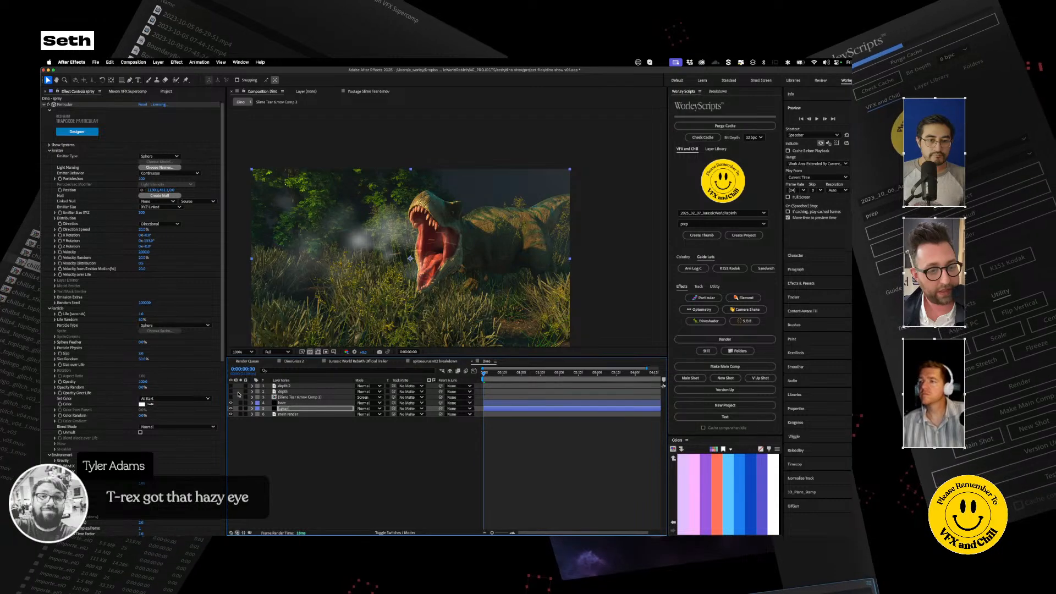
click(308, 397)
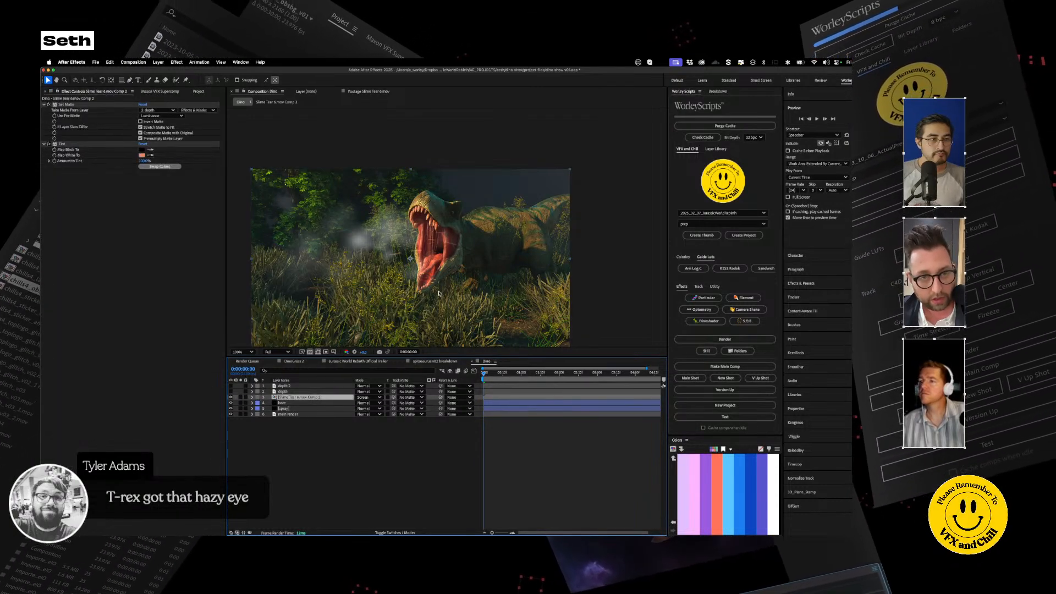
click(284, 408)
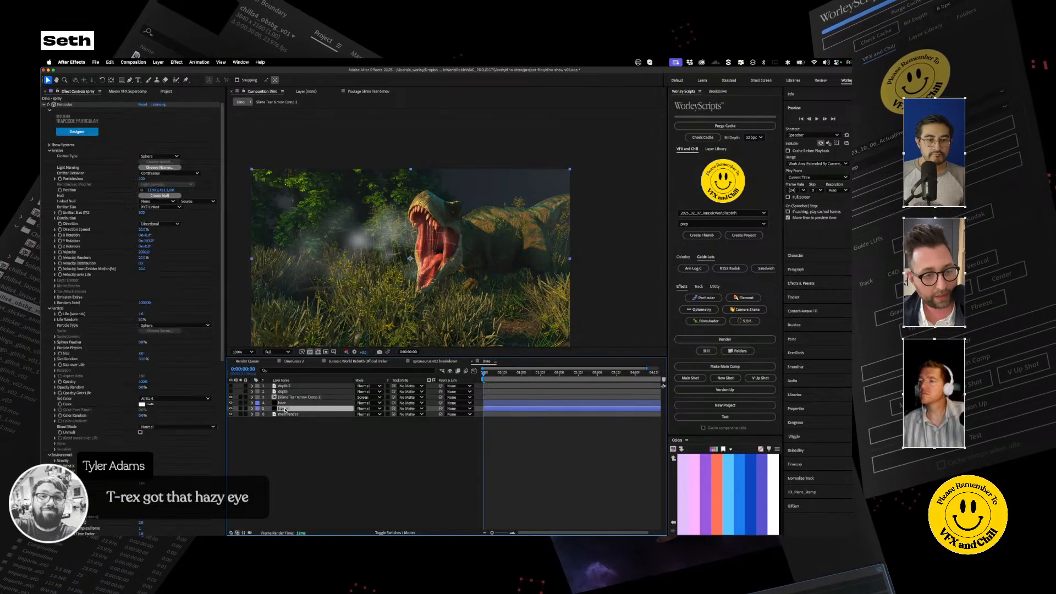
click(142, 190)
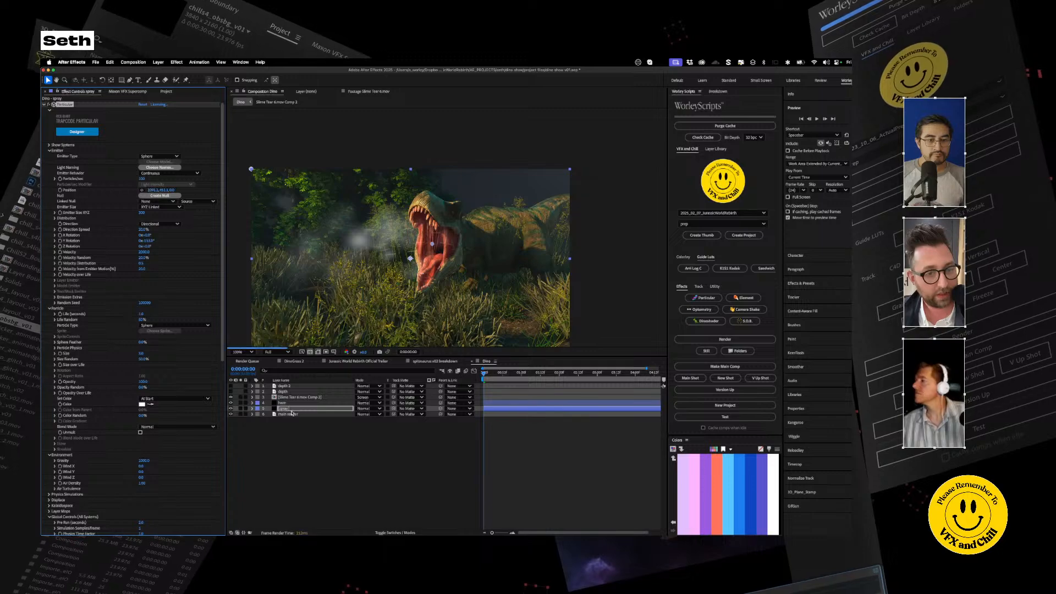
Step: Duplicate a Levels effect on the depth 2 layer, raise the duplicate's input black to deepen the head's contrast, and hide the layer
click(239, 386)
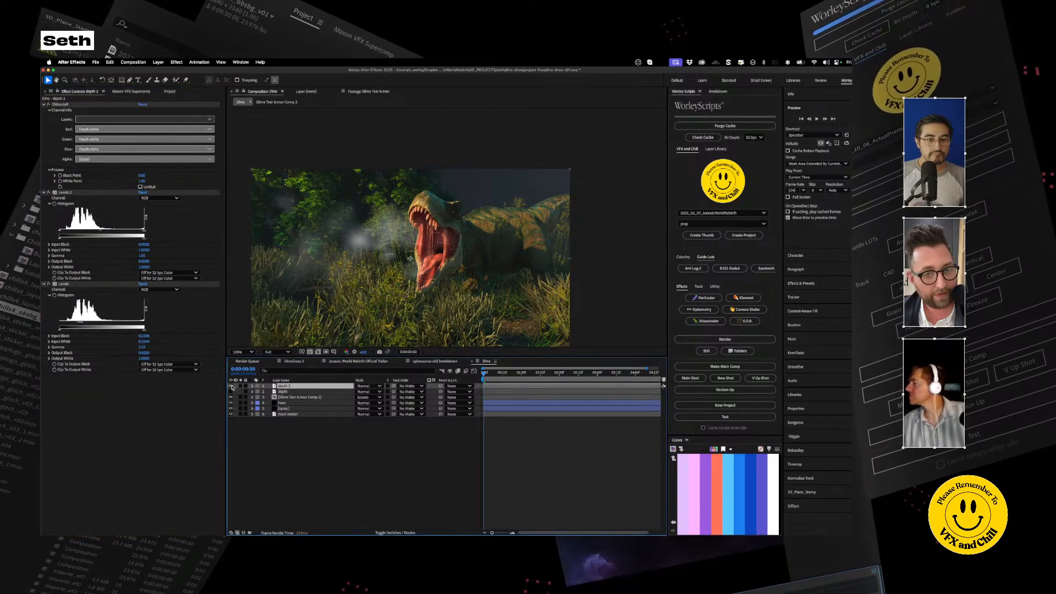
click(230, 386)
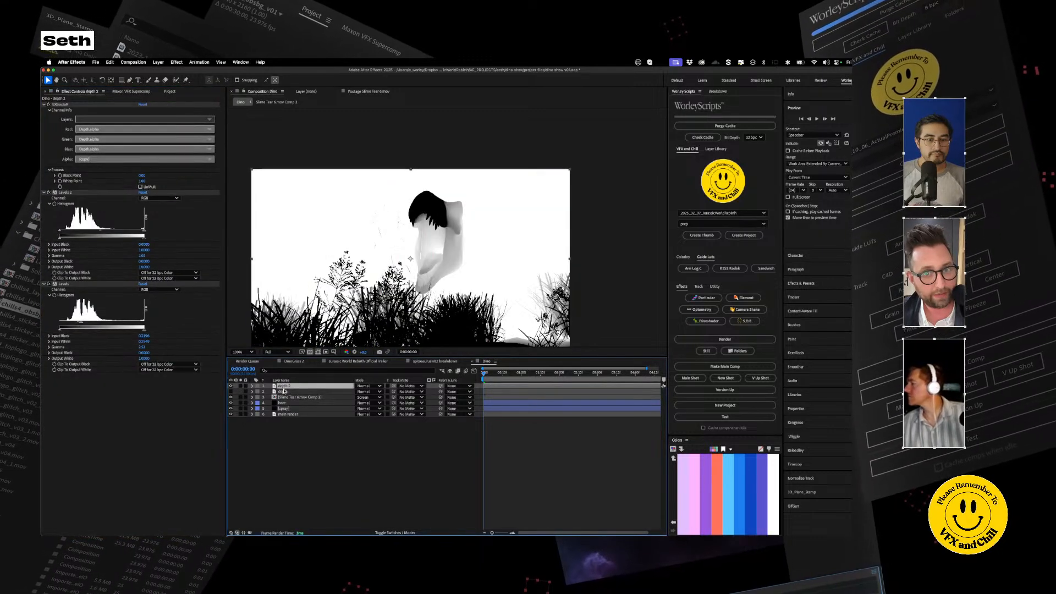
click(65, 193)
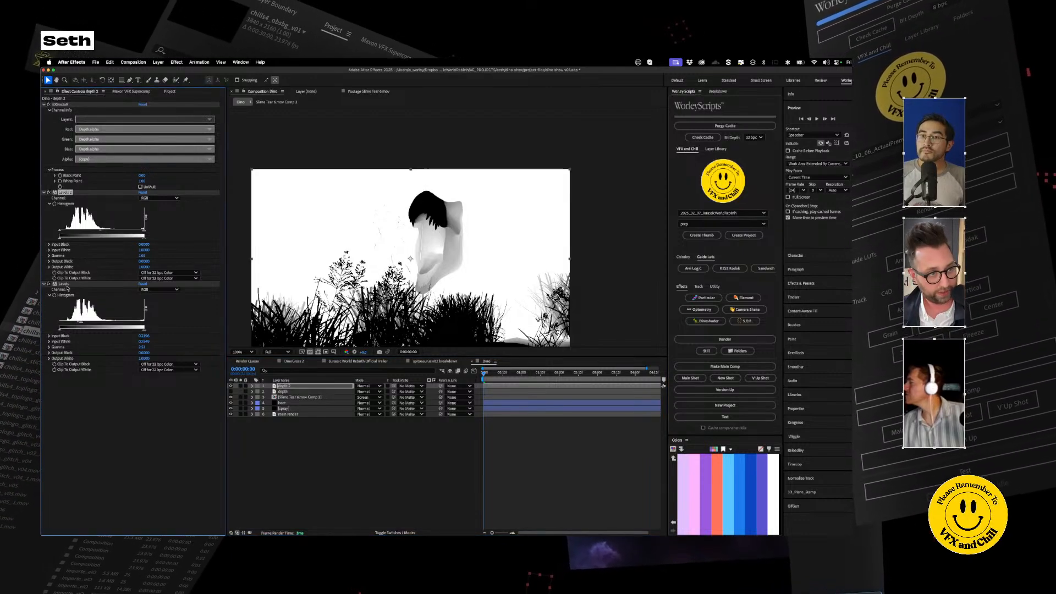
key(super+d)
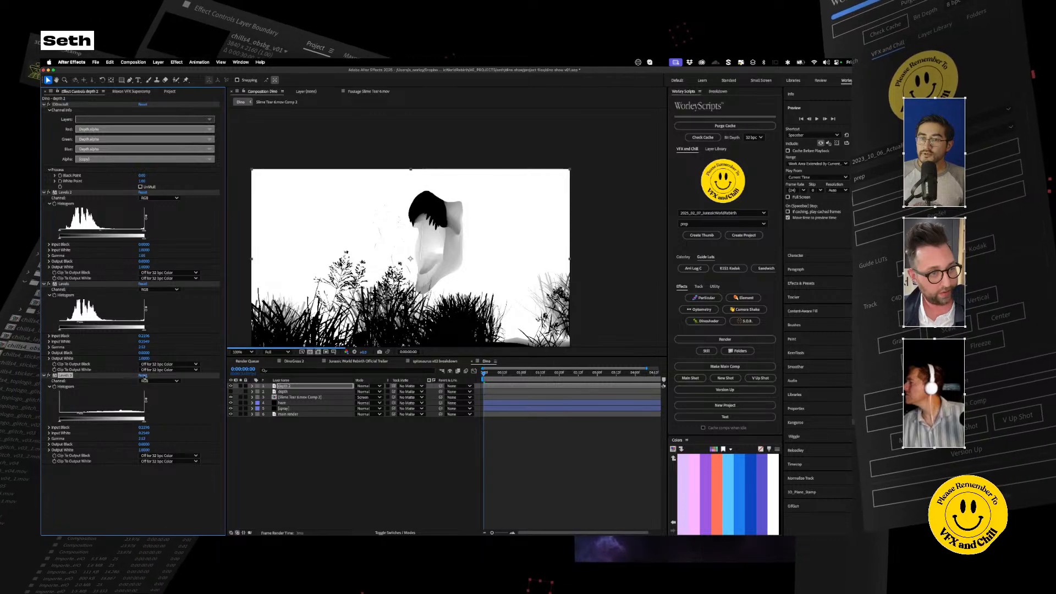
drag(61, 416, 130, 415)
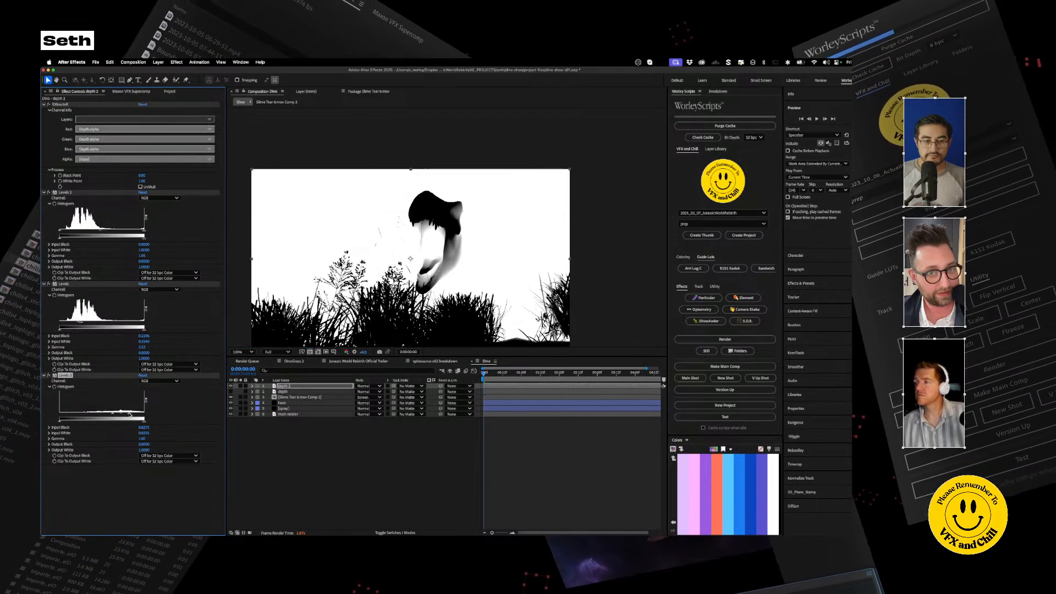
click(230, 386)
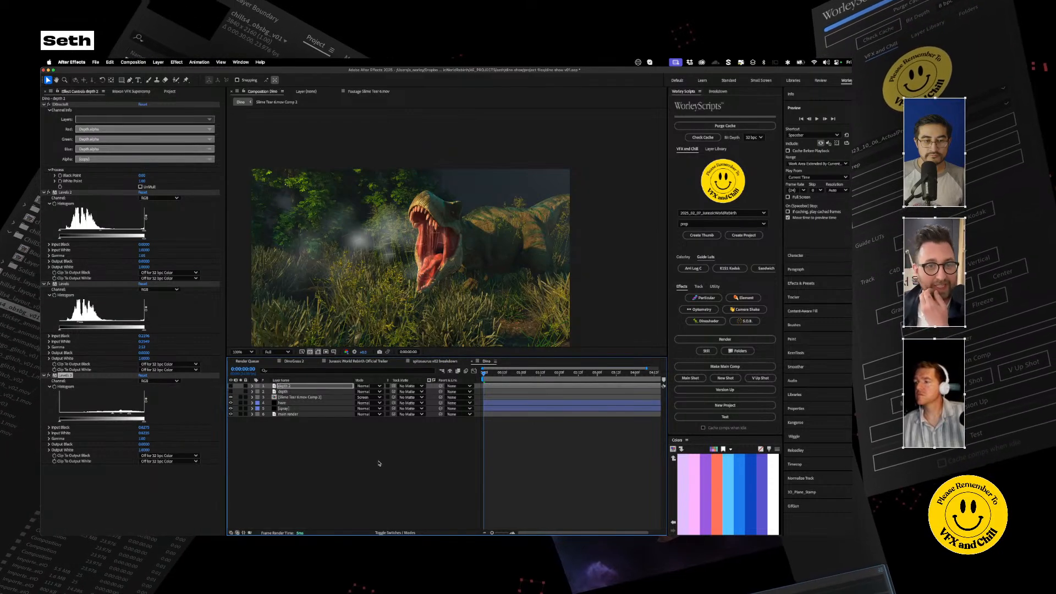
click(361, 477)
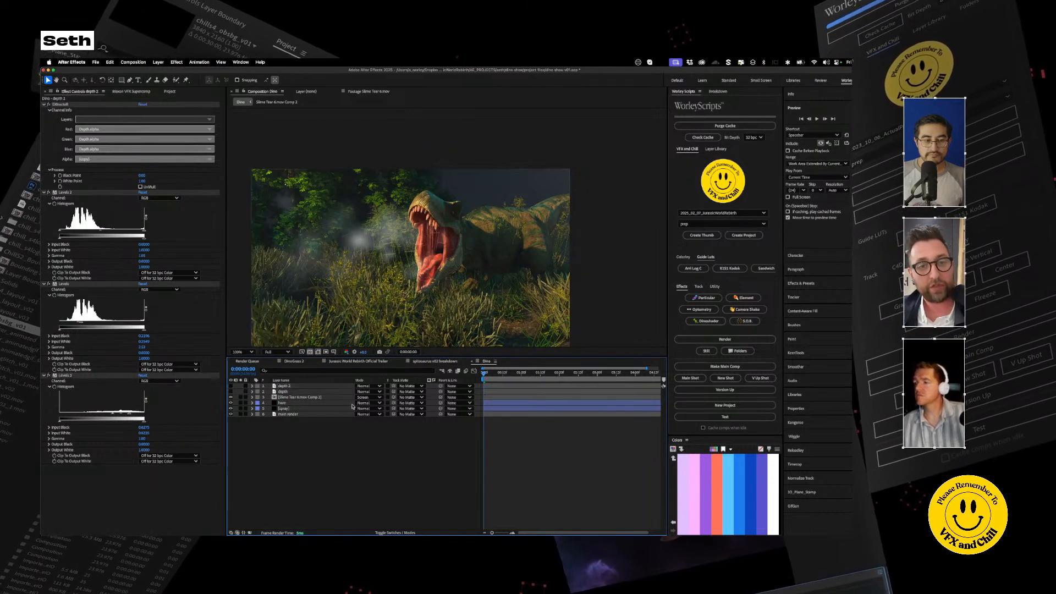
Step: Apply Supercomp to the main render, spray, haze and slime layers together
click(287, 414)
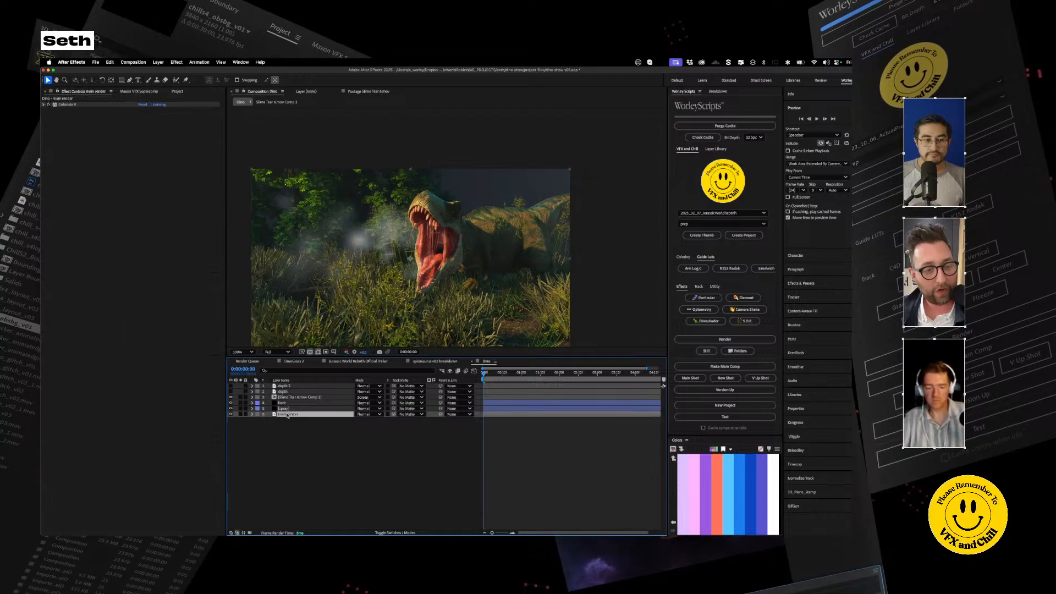
click(283, 409)
shift+click(285, 403)
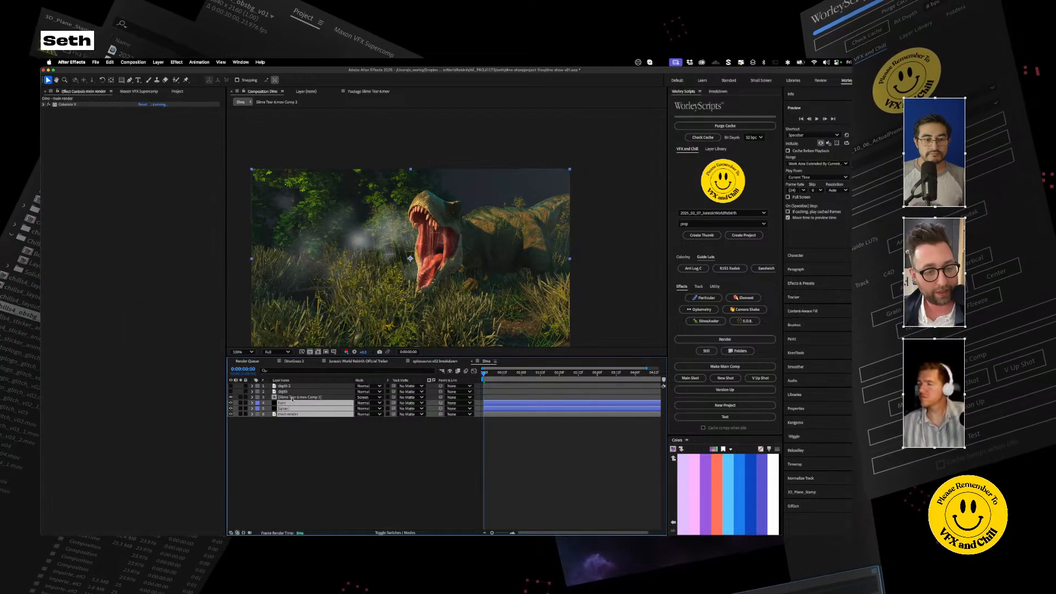
shift+click(290, 397)
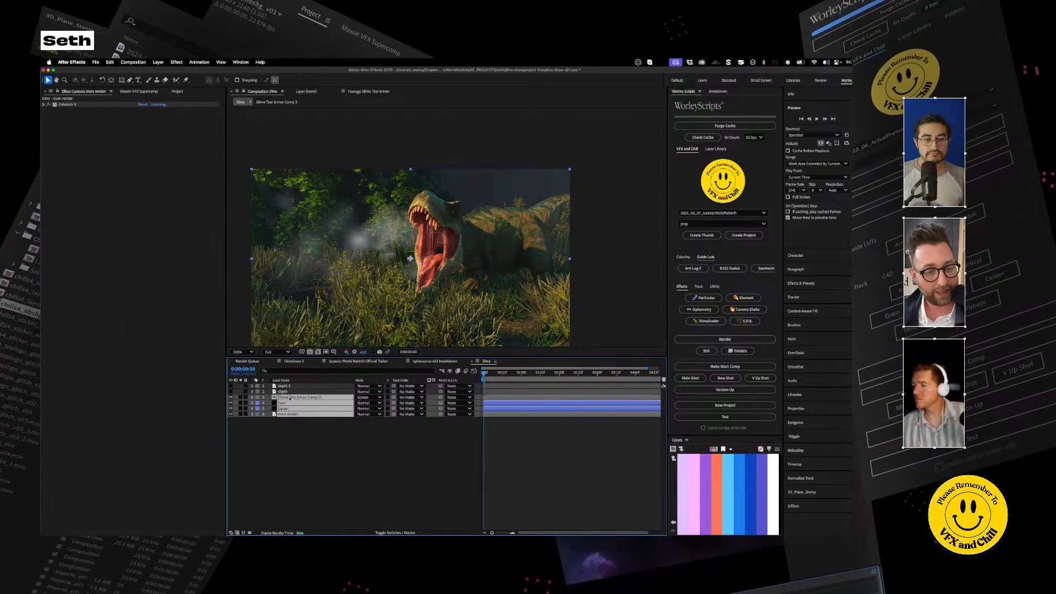
click(176, 61)
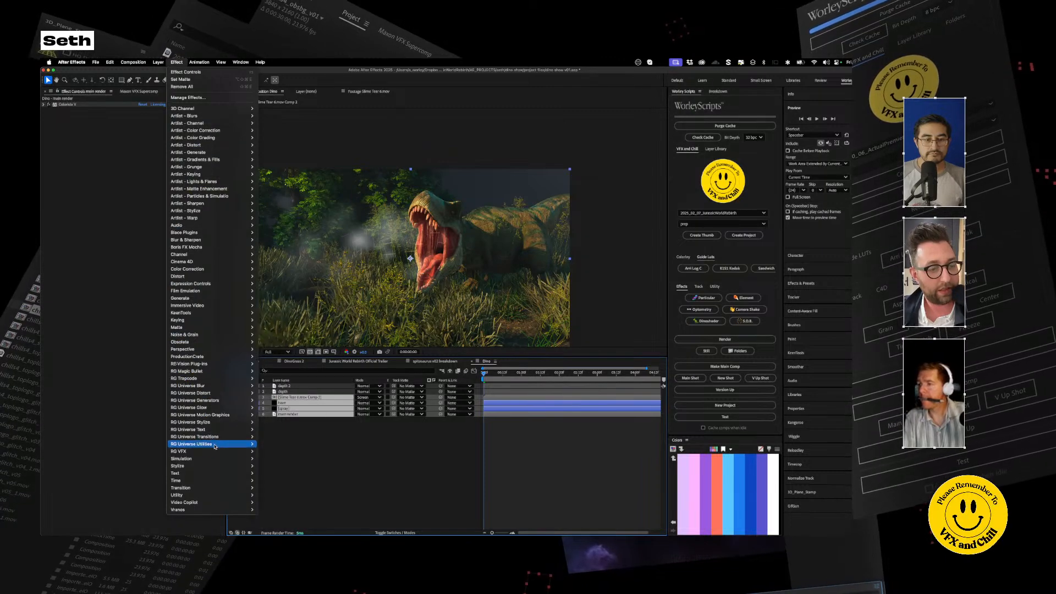
mouse_move(209, 451)
click(286, 517)
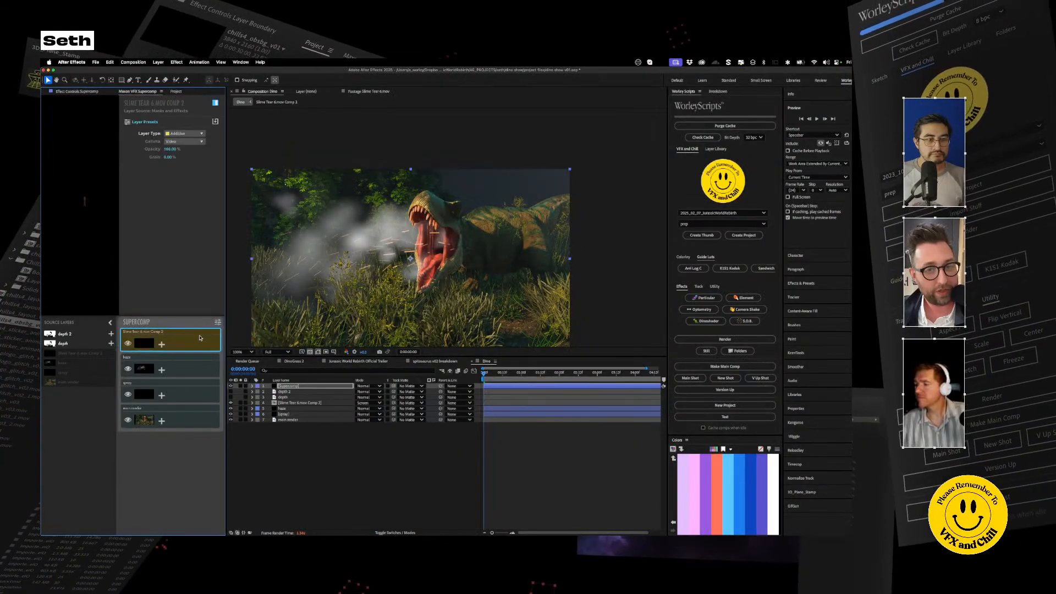
Step: Move the slime layer beneath spray in the Supercomp stack and apply the Backlit Smoke preset to the haze layer
drag(200, 338, 178, 390)
click(183, 344)
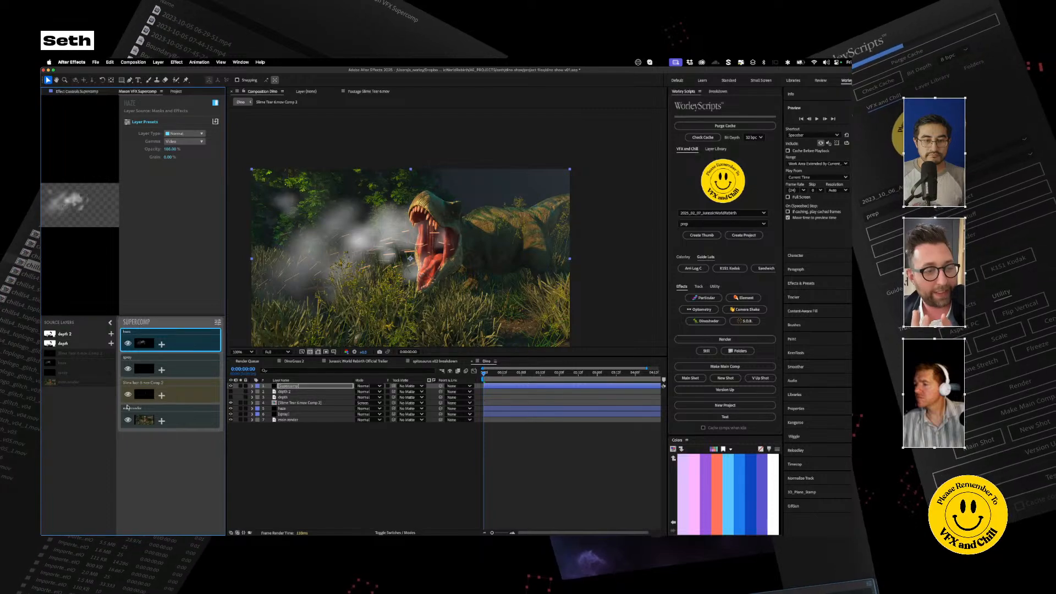
click(162, 345)
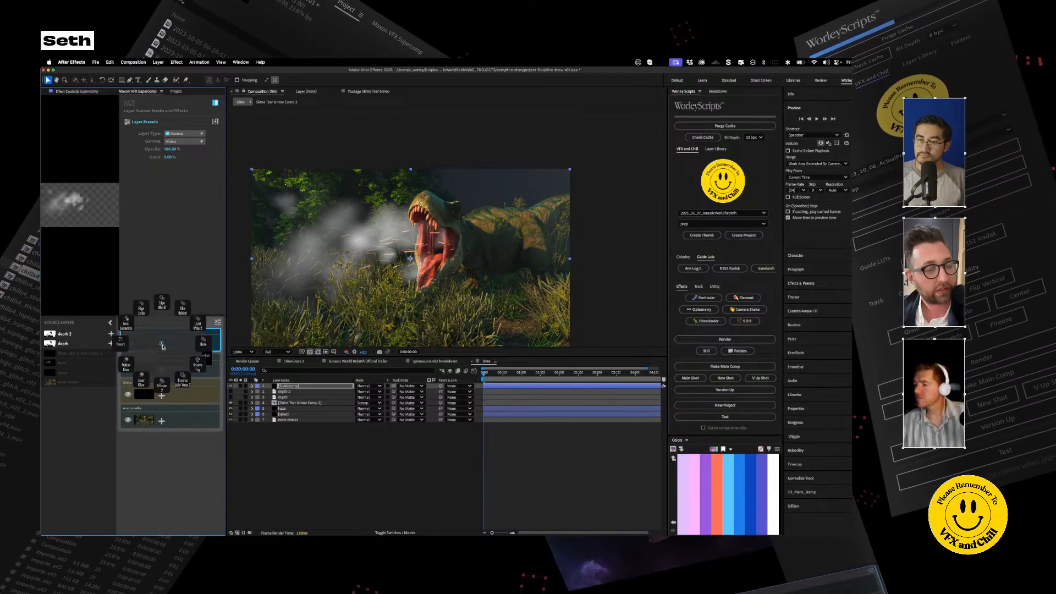
click(126, 345)
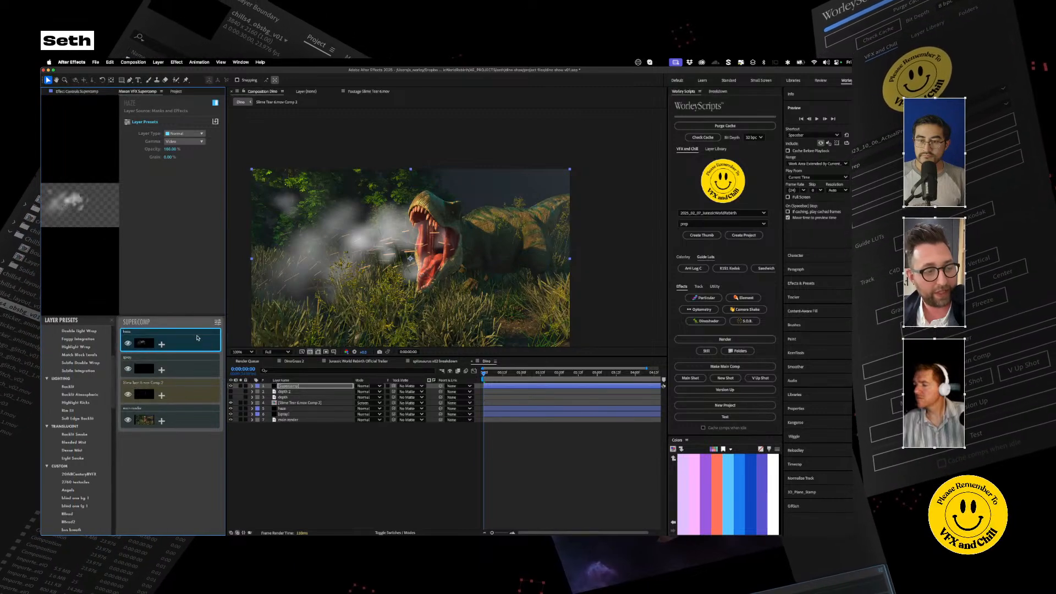
click(75, 434)
scroll(433, 251, up, 4)
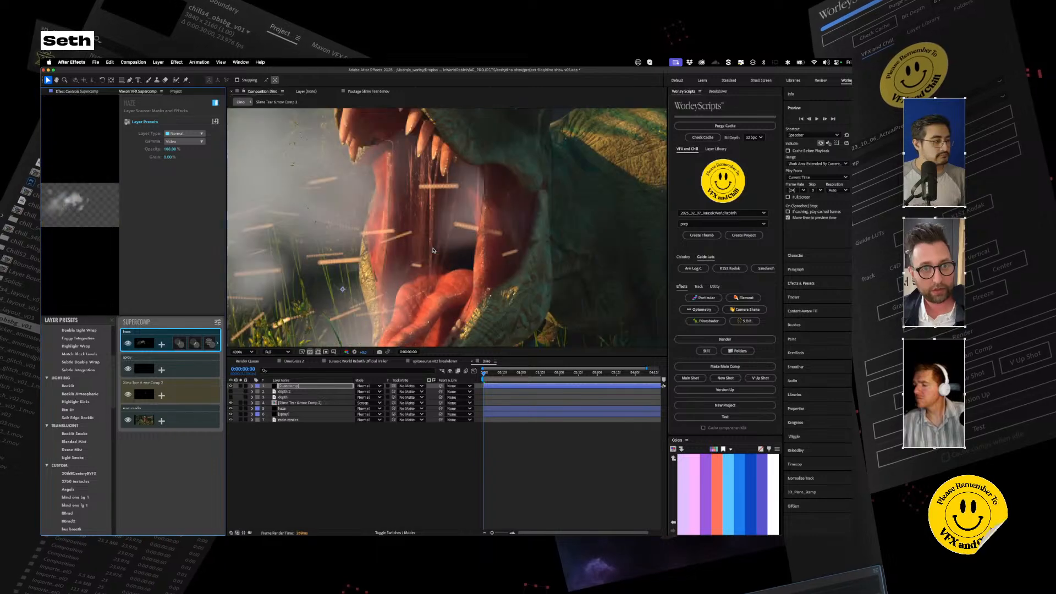
scroll(433, 250, down, 2)
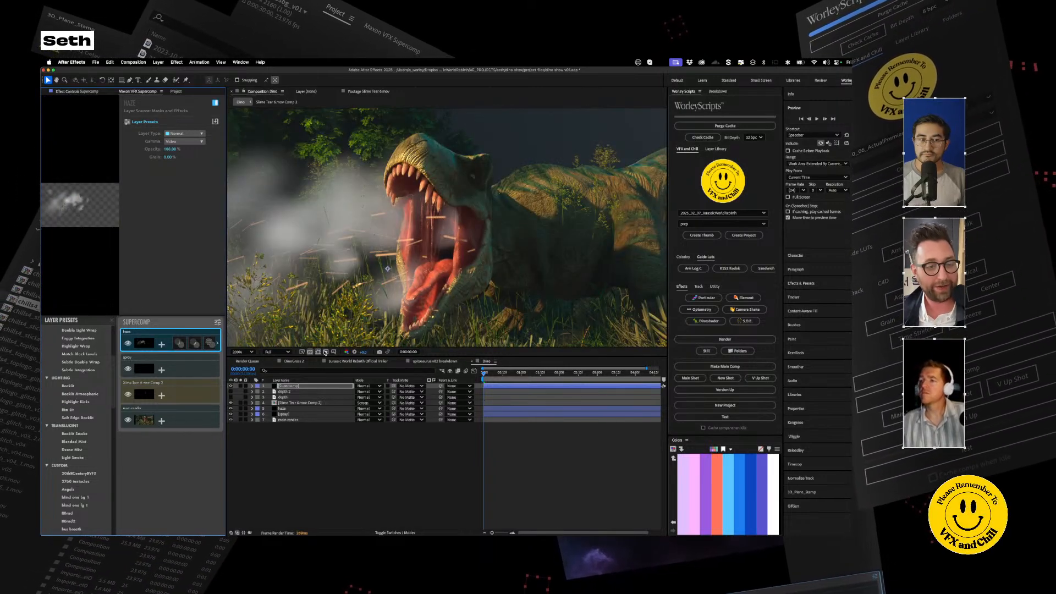
Step: Solo the depth 2 layer, fine-tune the gamma of its uppermost Levels effect to brighten the matte around the head, and unsolo it
click(289, 391)
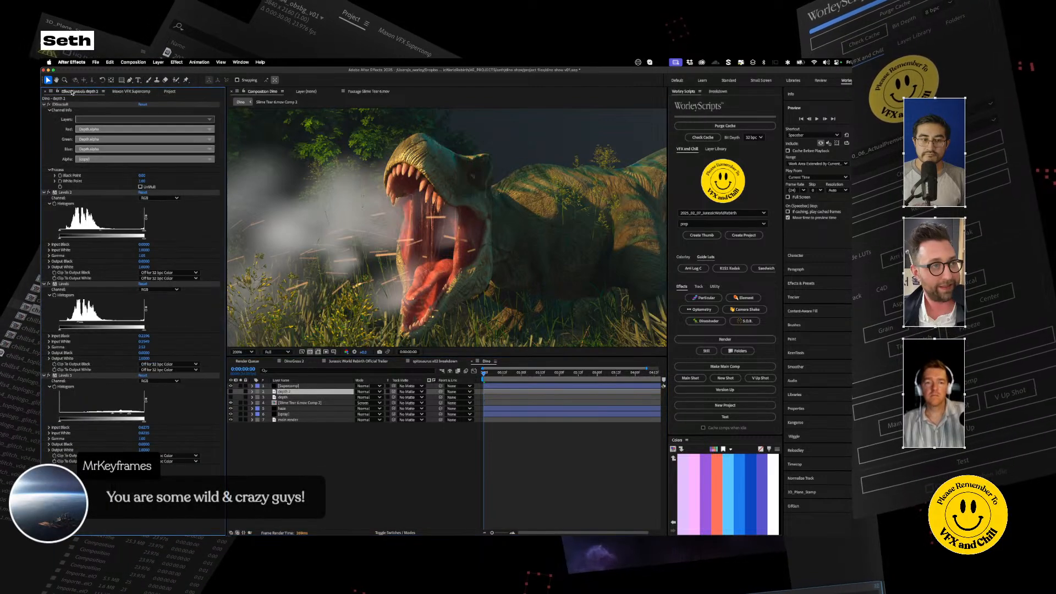
click(240, 392)
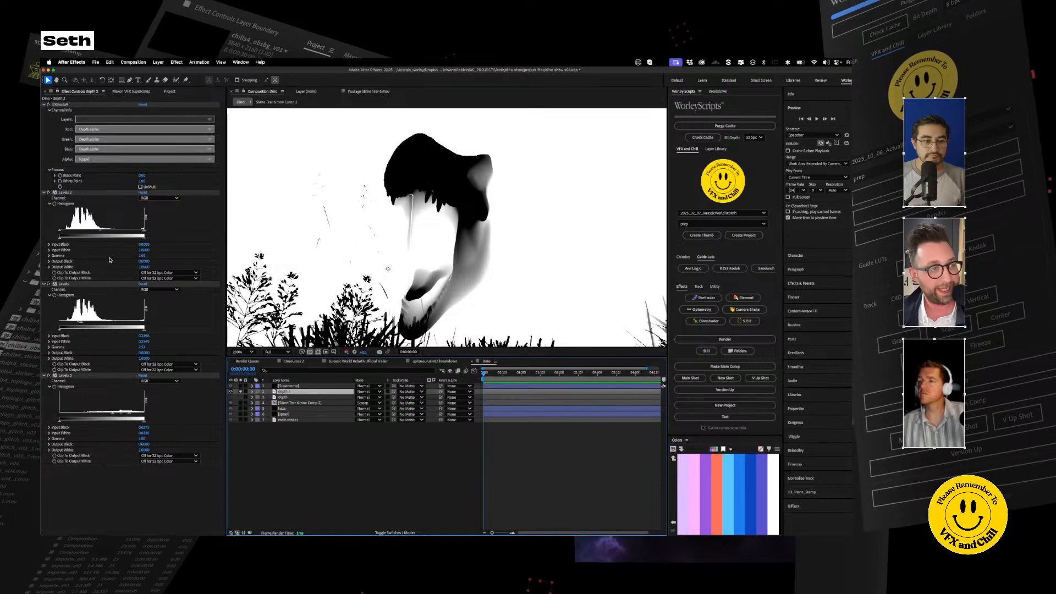
drag(101, 234, 95, 233)
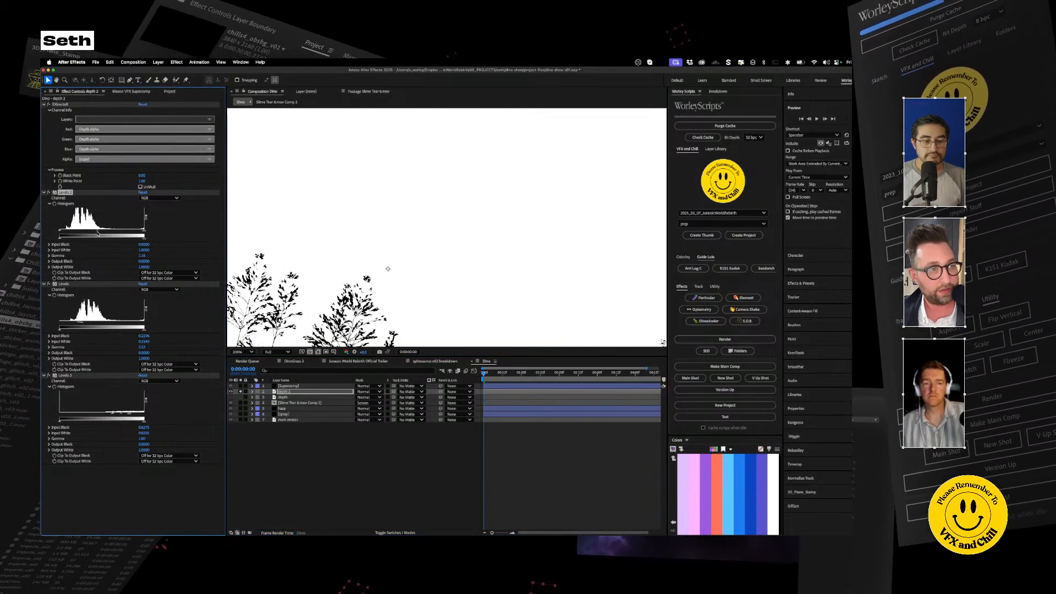
drag(97, 234, 97, 233)
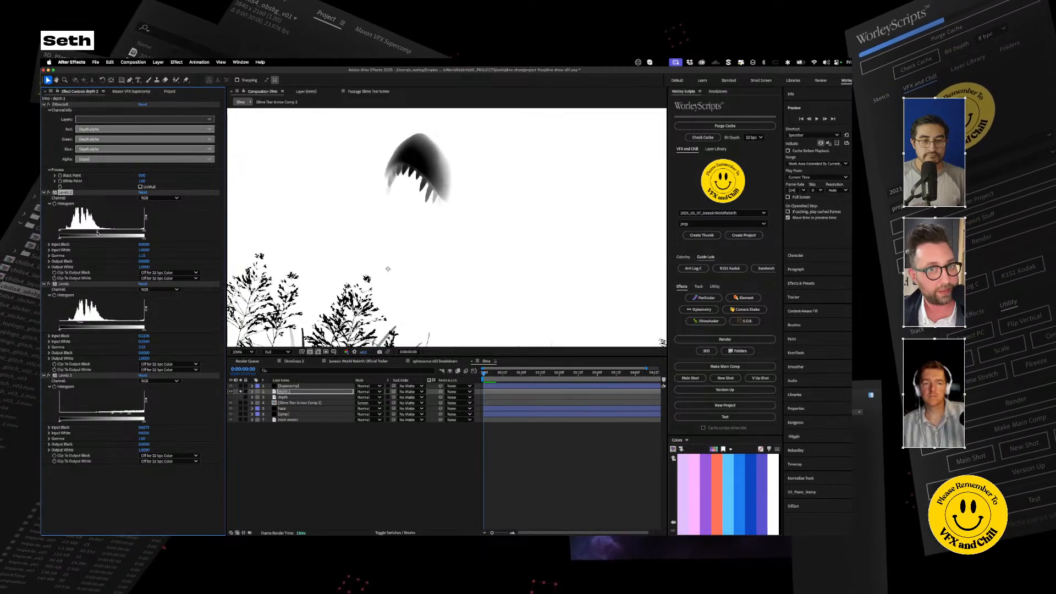
click(241, 392)
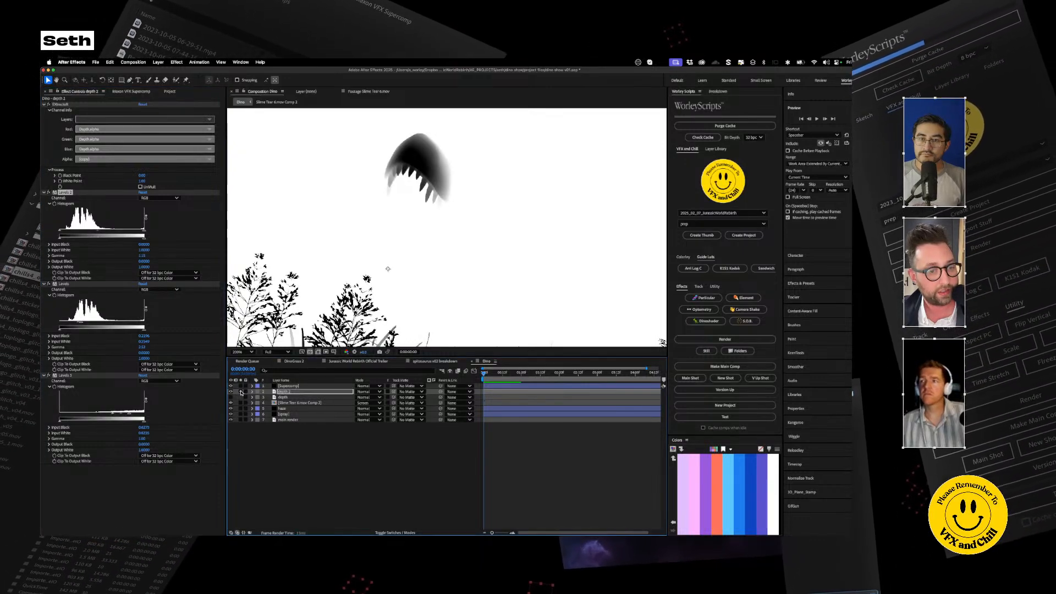
click(240, 392)
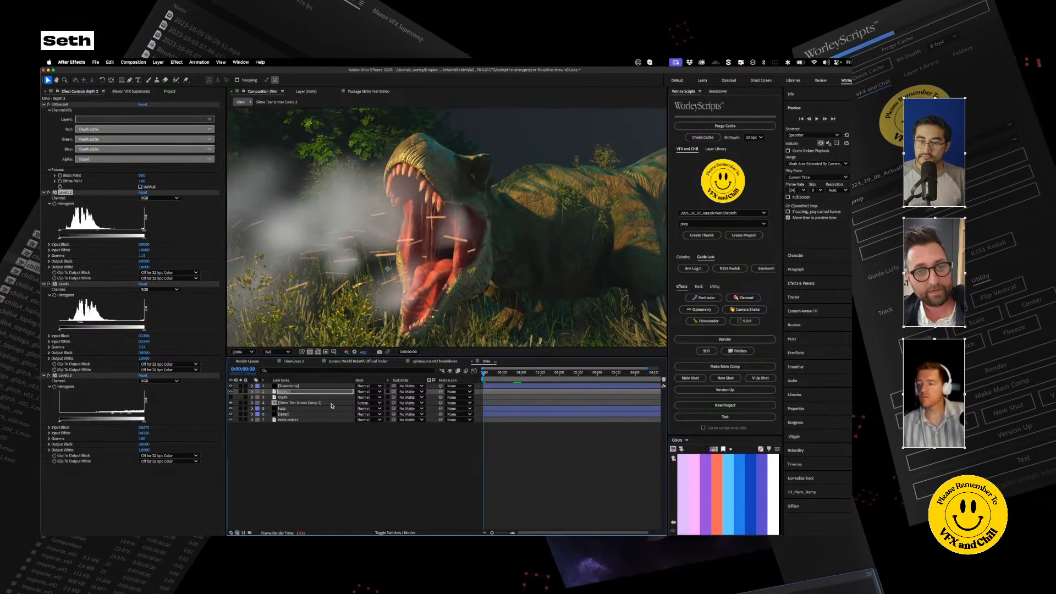
scroll(414, 231, down, 2)
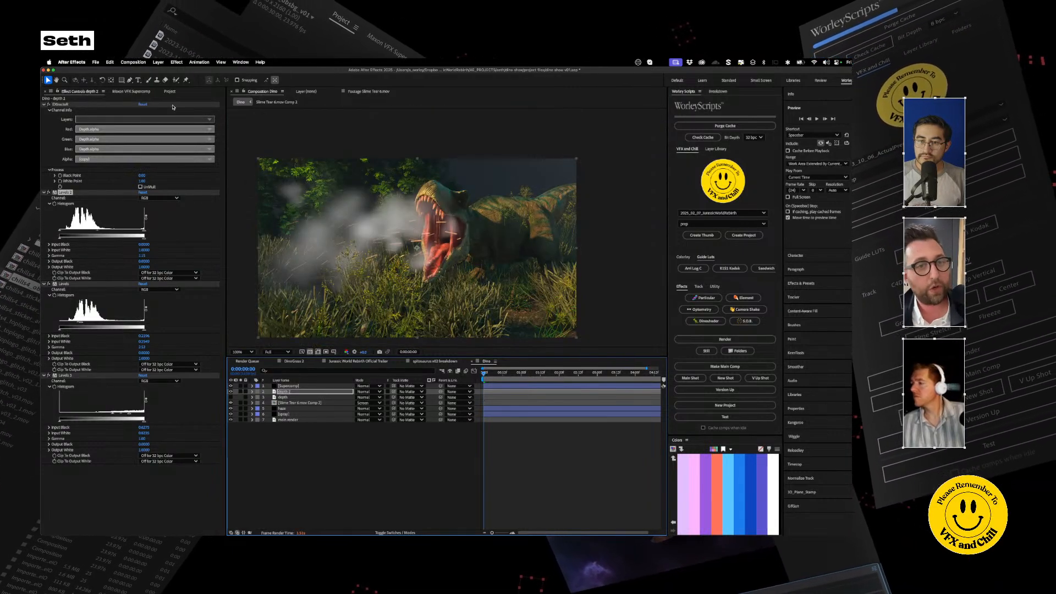
Step: Remove two of the haze layer's preset effects in Supercomp and inspect the settings of the two remaining effects
click(131, 92)
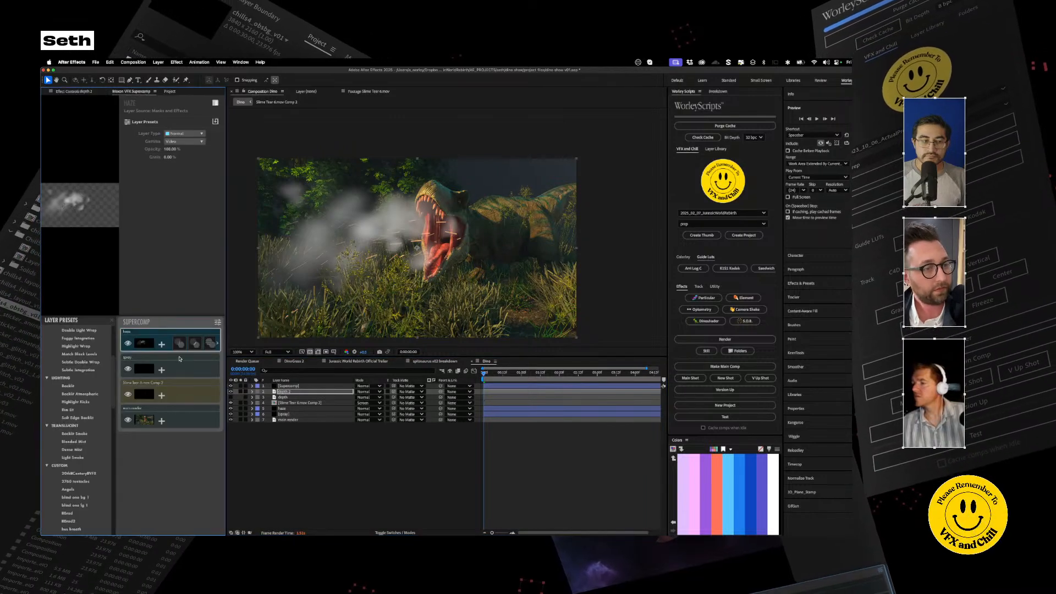
drag(226, 280, 305, 294)
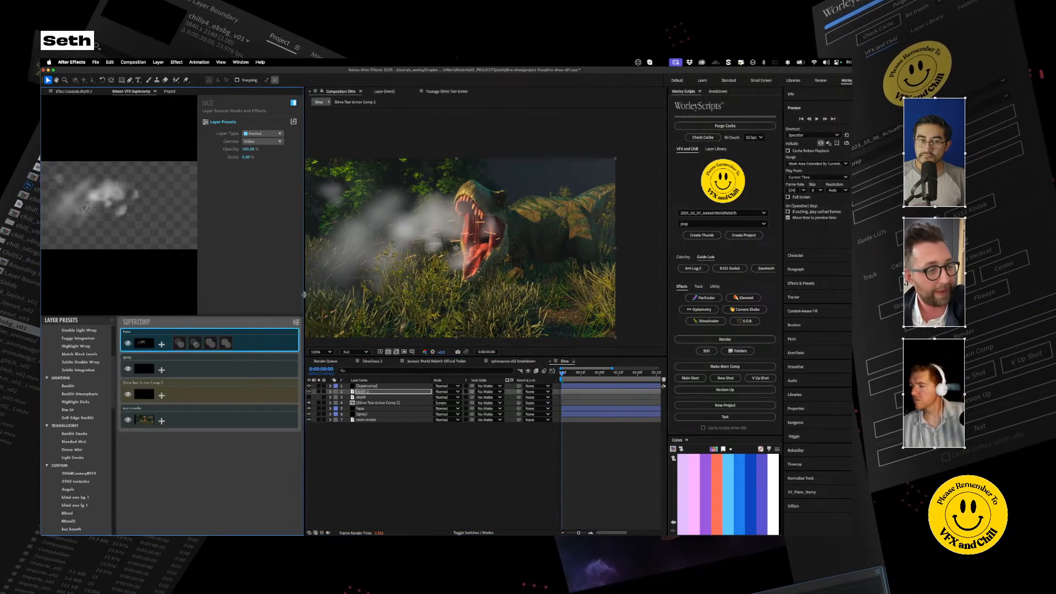
click(195, 343)
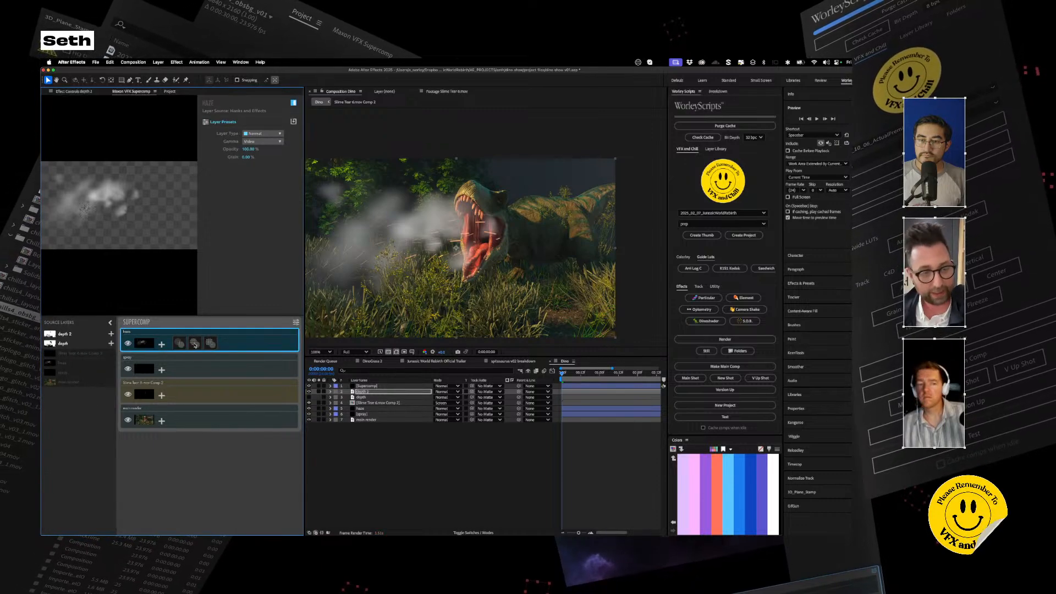
click(210, 343)
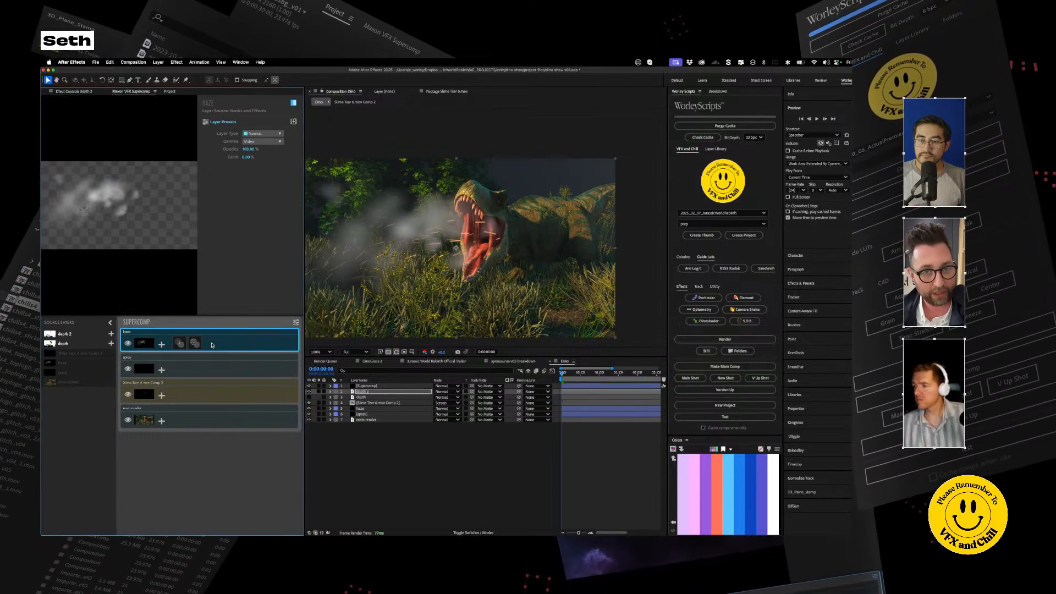
click(180, 342)
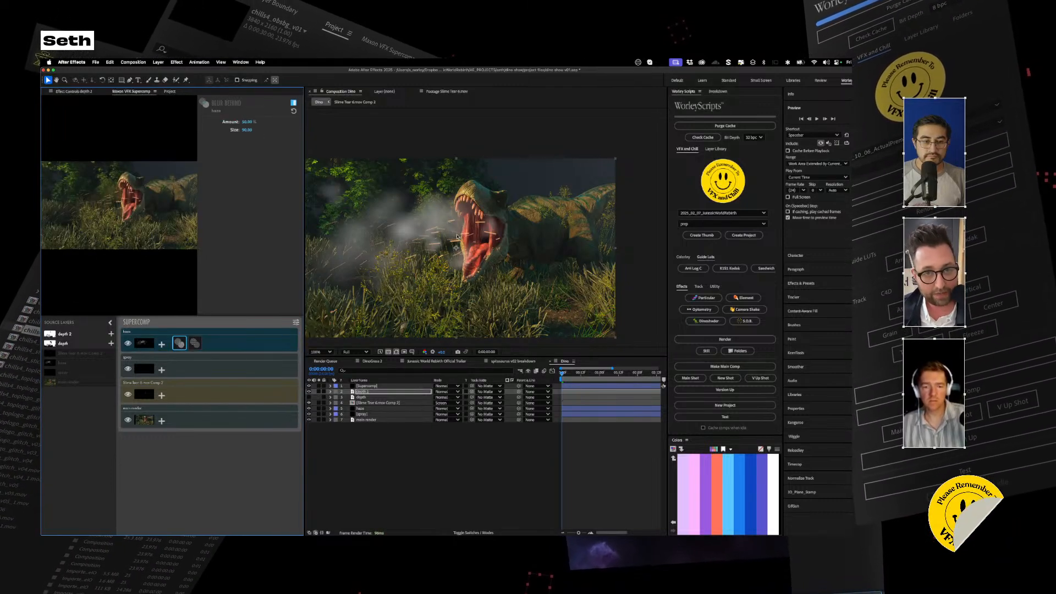
click(195, 343)
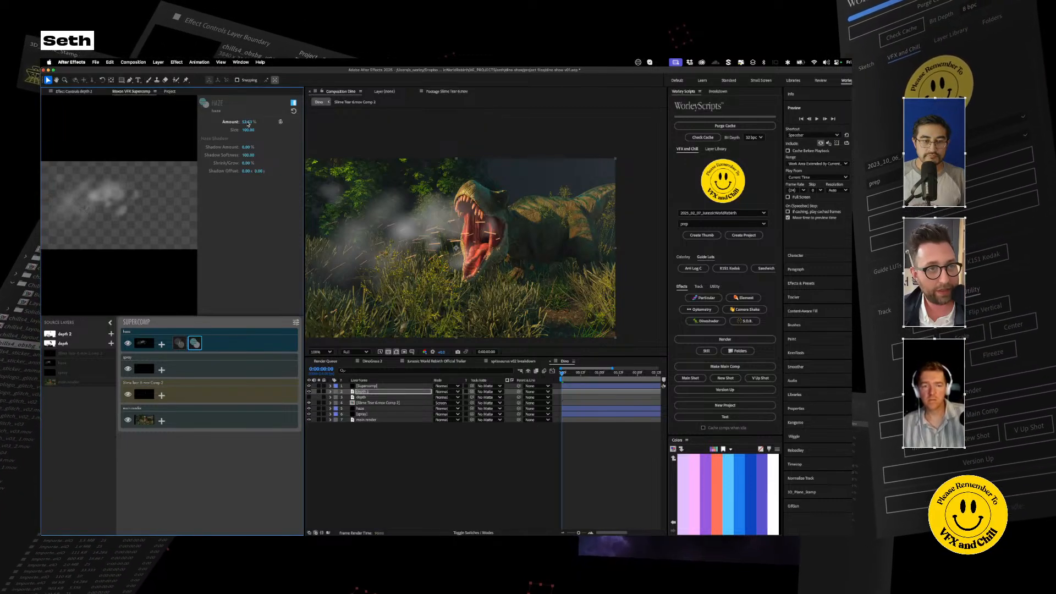
Step: Set the haze layer's Supercomp opacity to 10% and compare the mouth area with the haze off and on
click(235, 349)
click(246, 149)
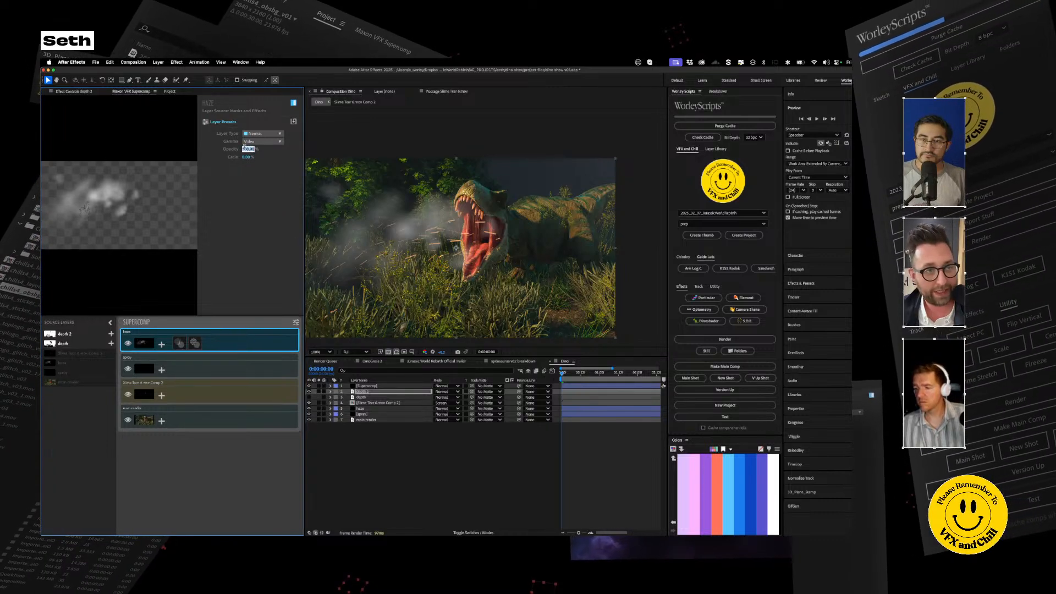
text(10)
key(Return)
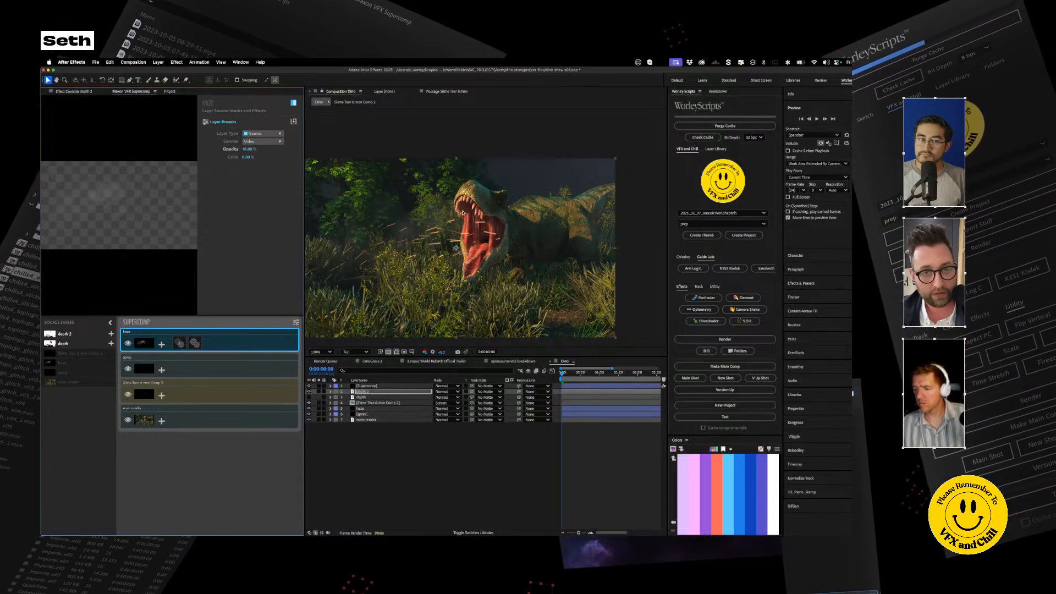
scroll(469, 226, up, 2)
scroll(470, 226, down, 2)
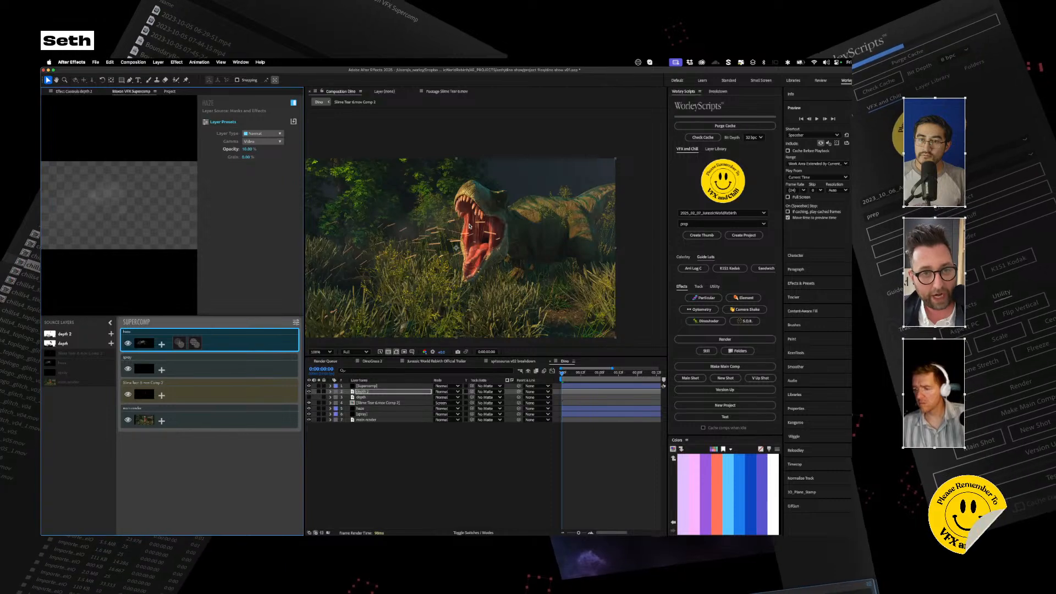
scroll(469, 226, up, 2)
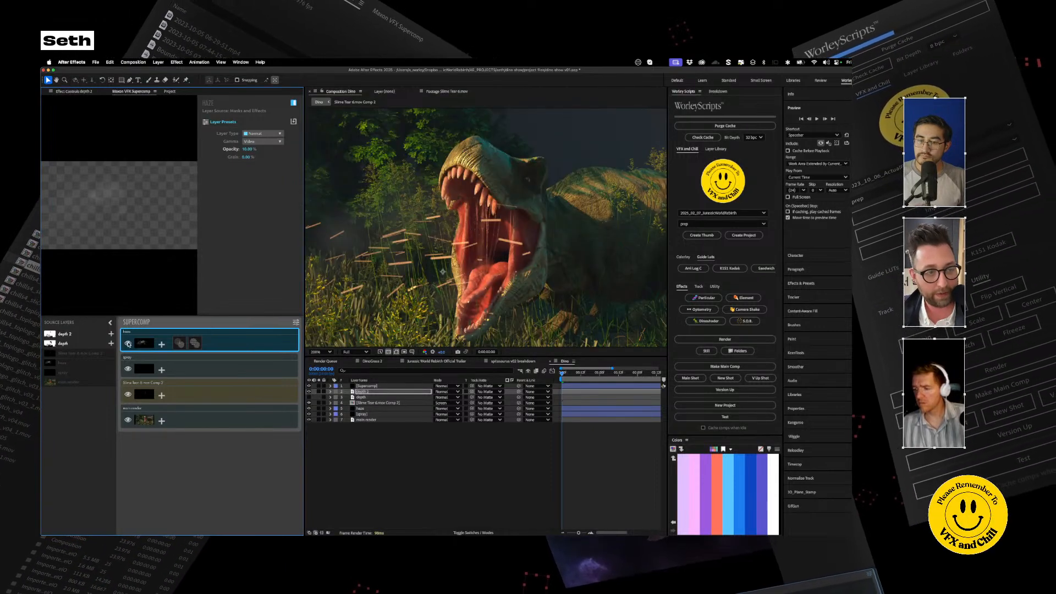
click(128, 344)
click(128, 344)
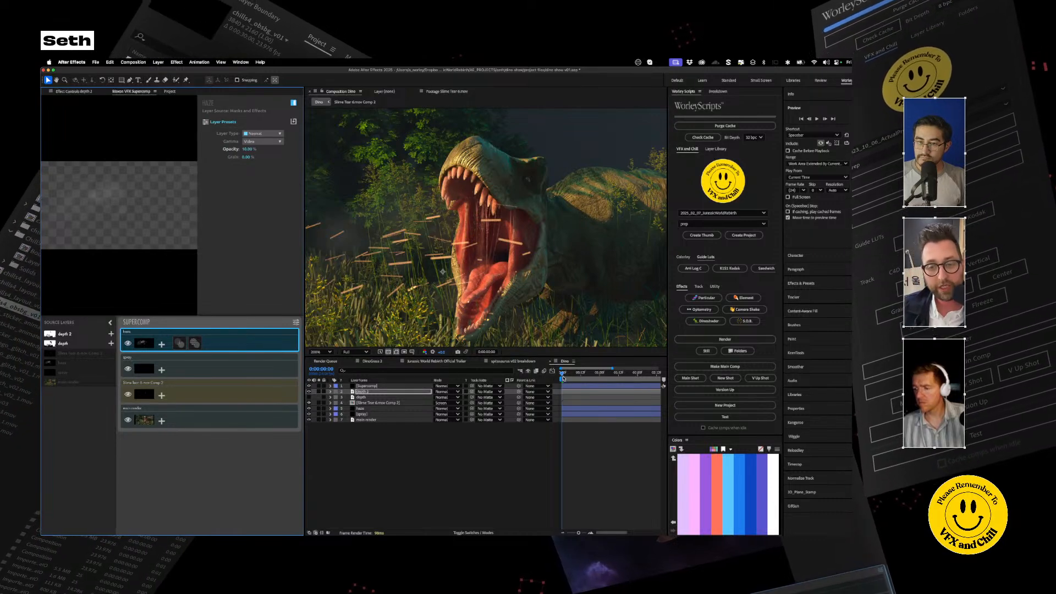
Step: Review the Supercomp section of the spinosaurus v02 breakdown clip and return to the Dino composition
click(511, 360)
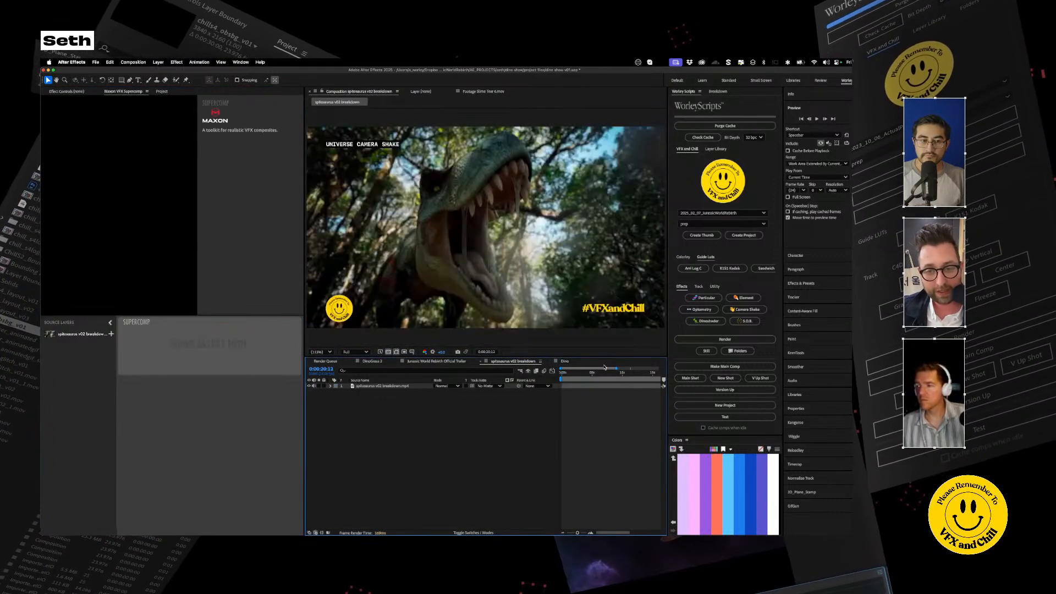
drag(612, 375, 651, 375)
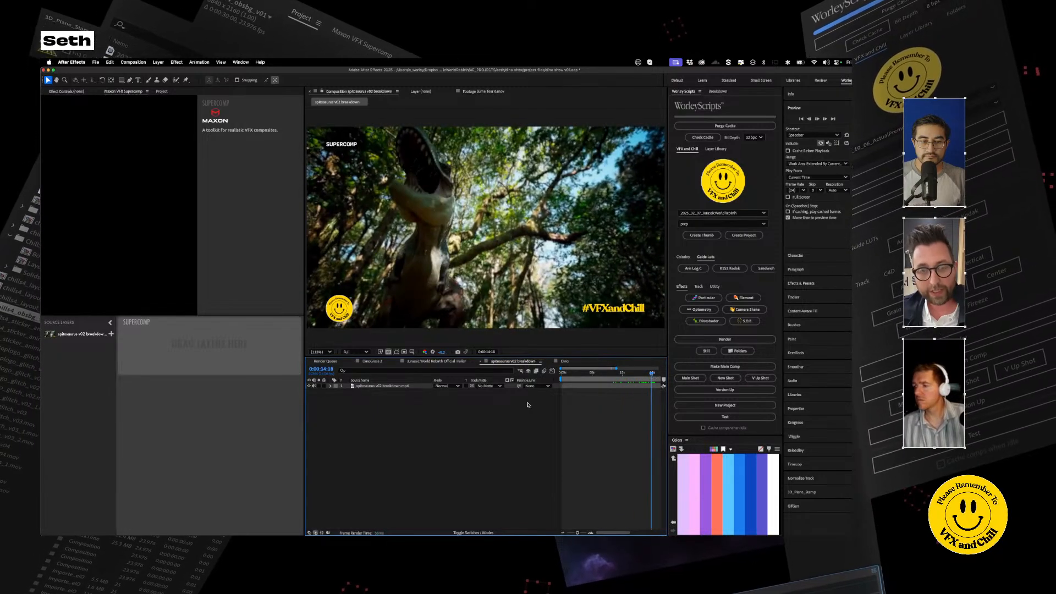
key(space)
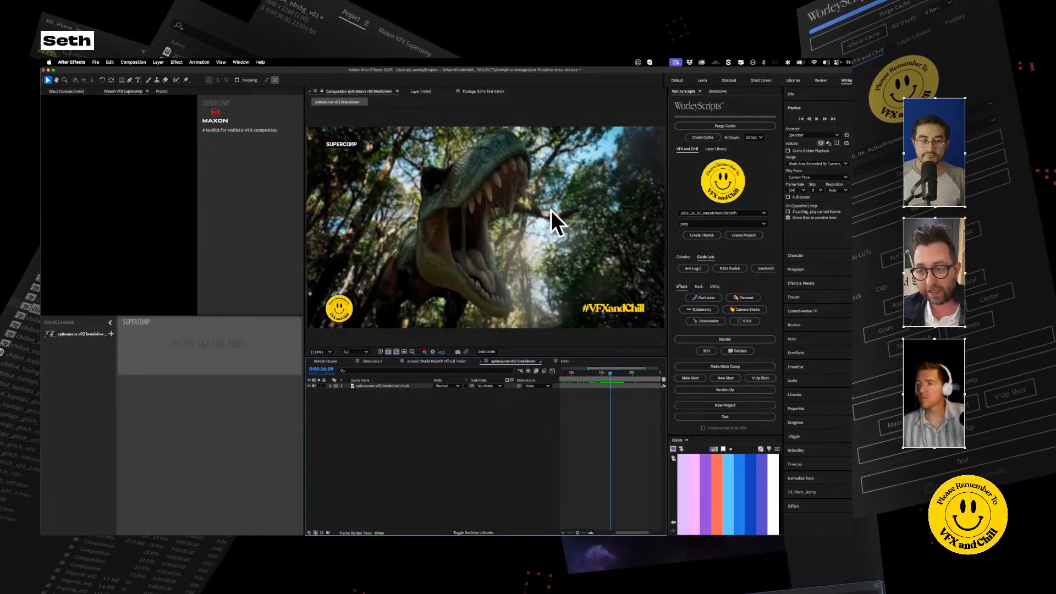
click(563, 361)
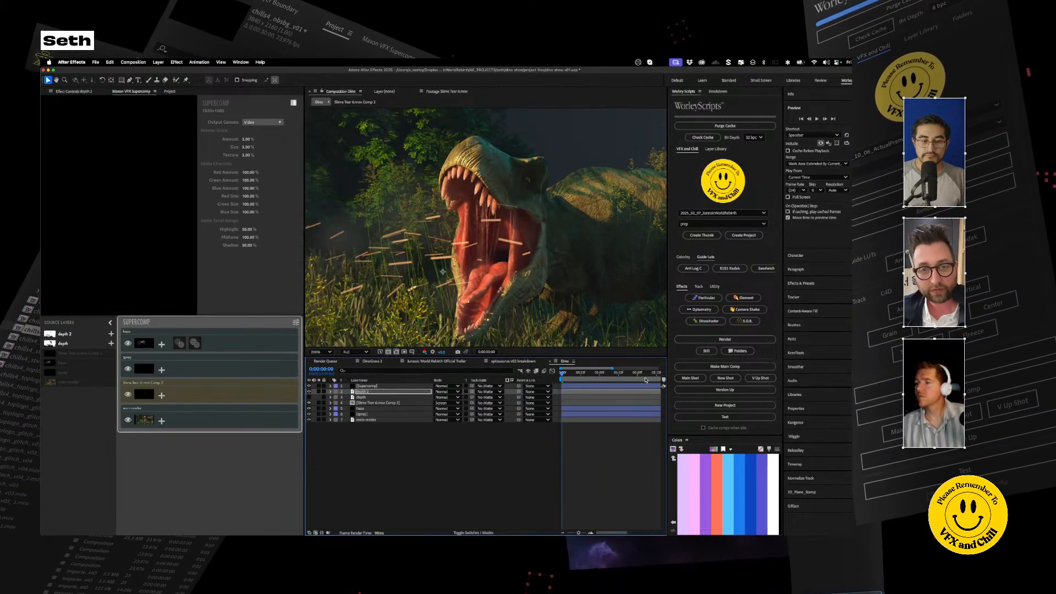
Step: Reduce the particle size in the spray layer's effect settings, try an even smaller size, and undo that last change
click(191, 361)
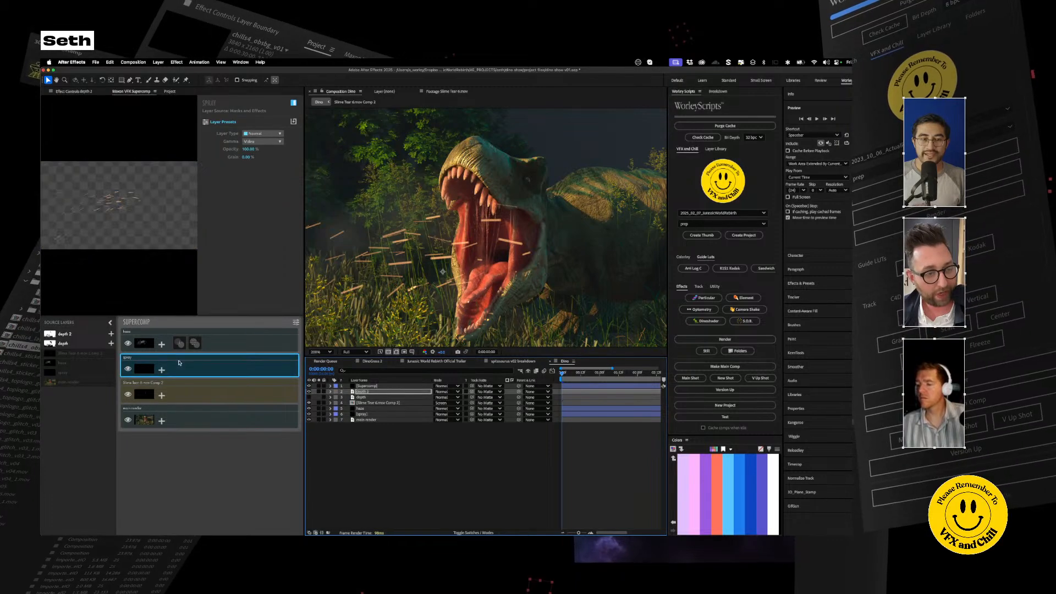
click(367, 405)
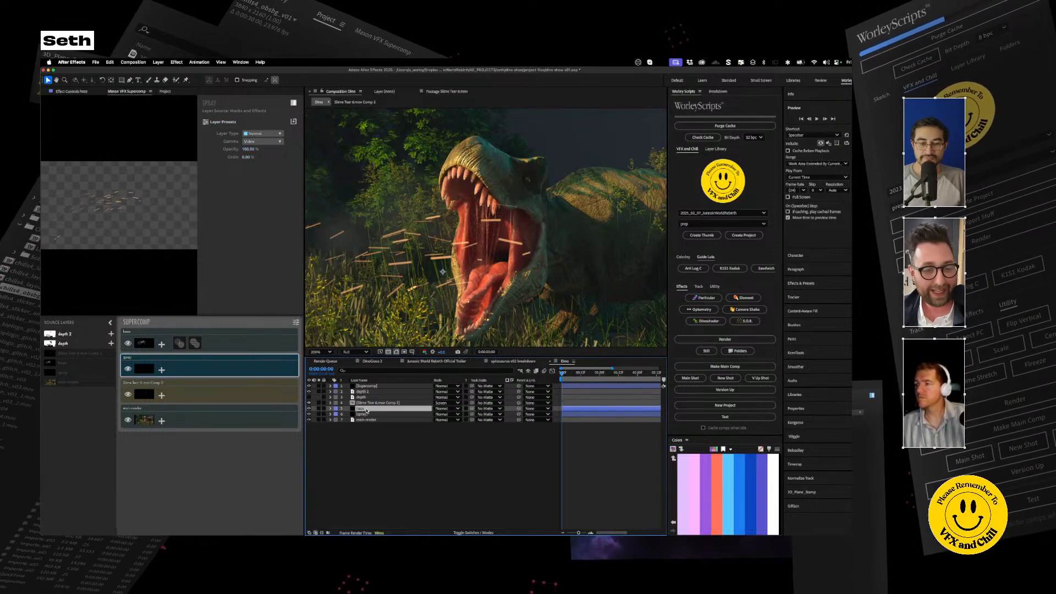
click(362, 414)
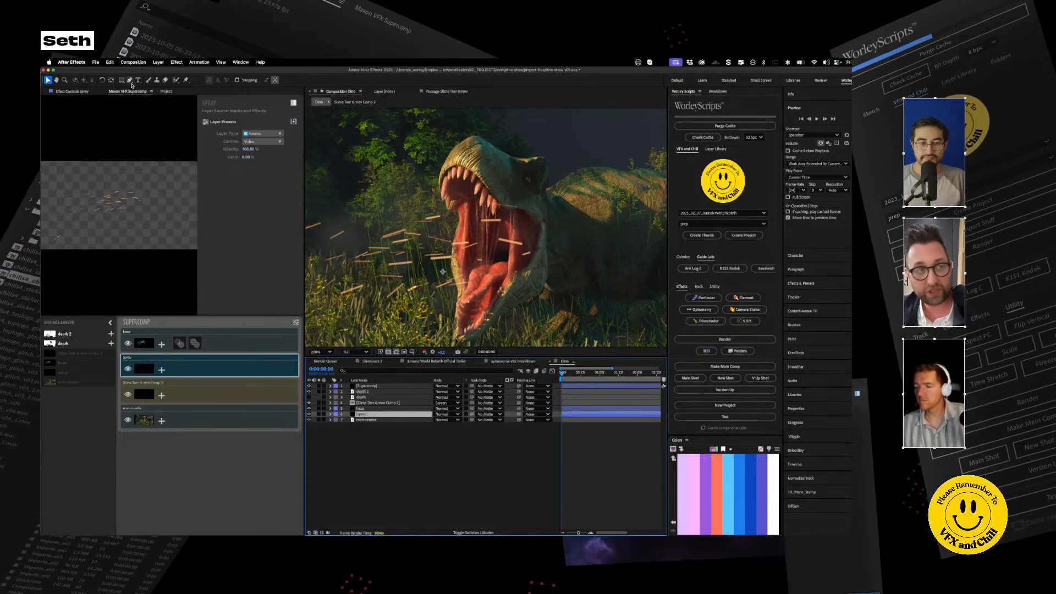
click(71, 92)
scroll(93, 199, down, 5)
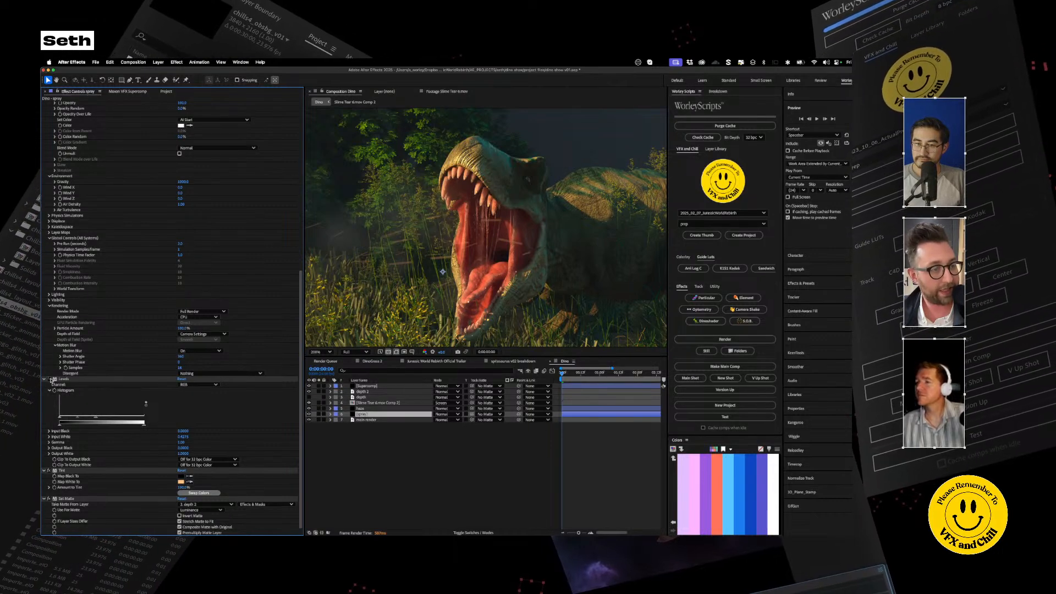
scroll(48, 380, up, 5)
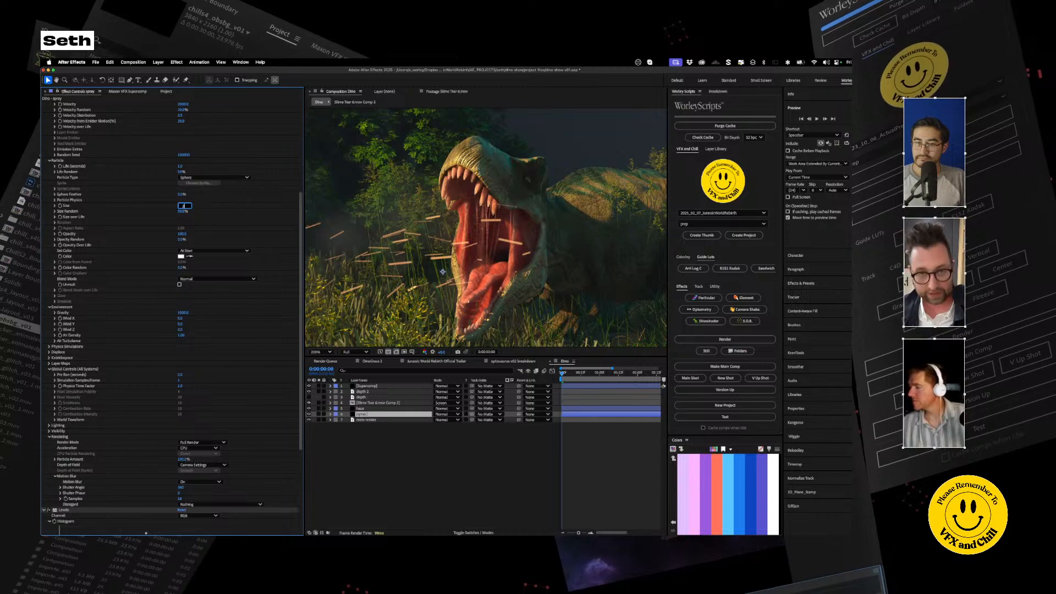
key(Return)
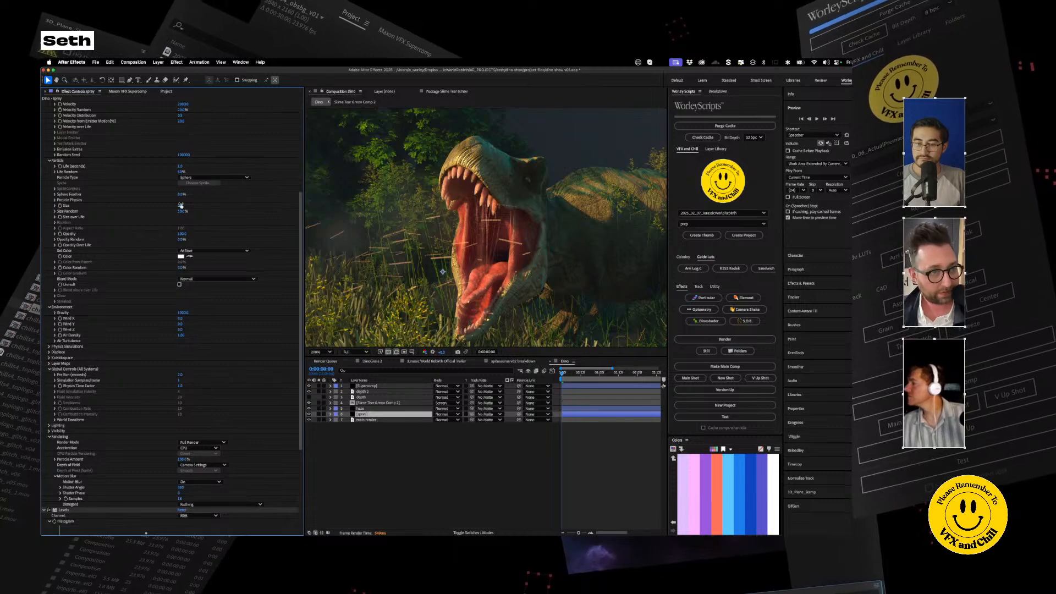
key(Return)
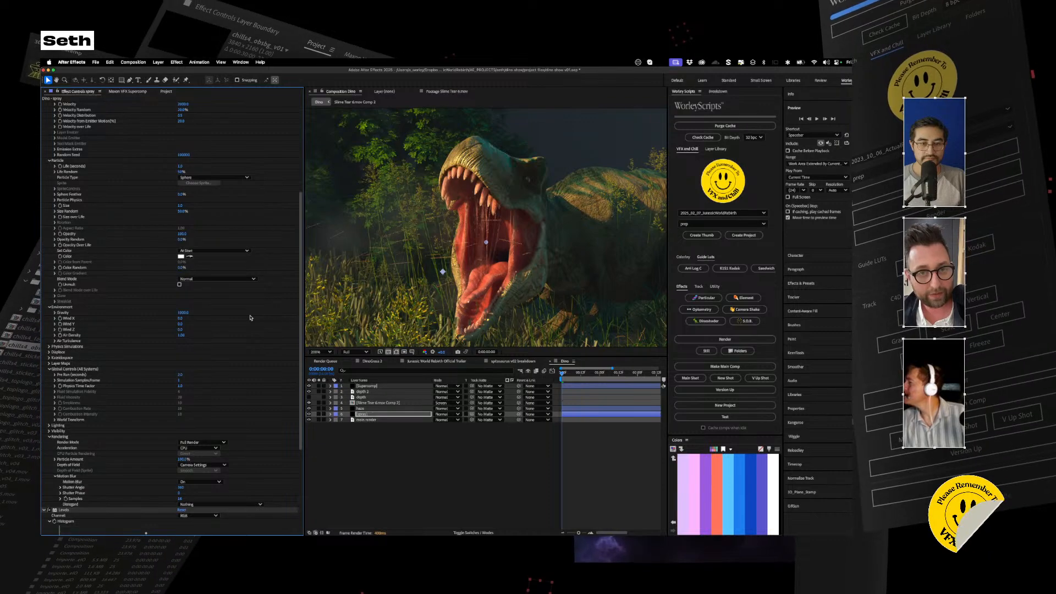
key(super+z)
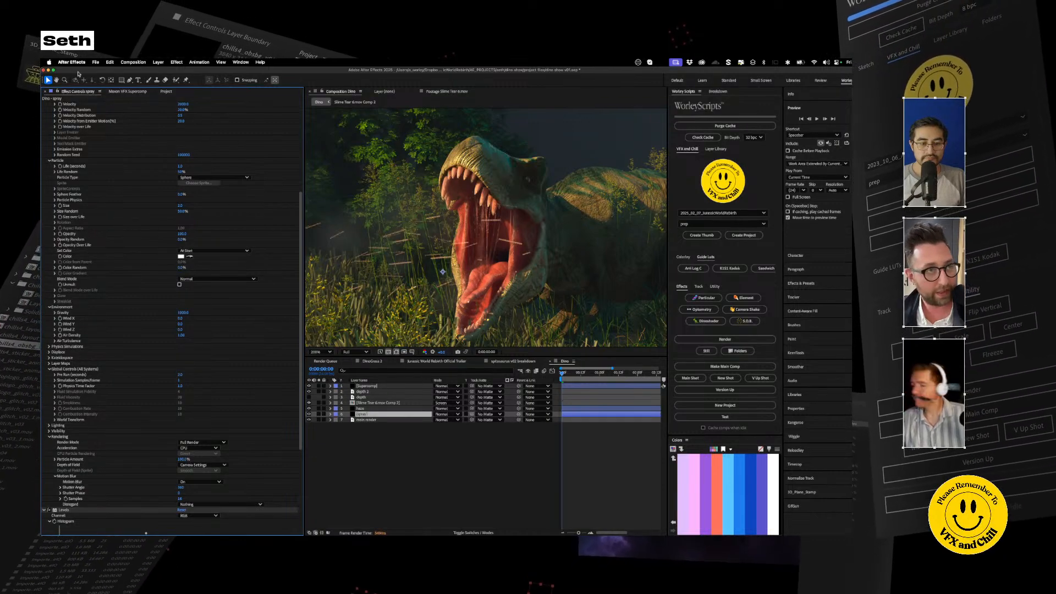
Step: Add an effect to the spray layer in Supercomp and raise its Amount until the streaks soften into the scene
click(115, 91)
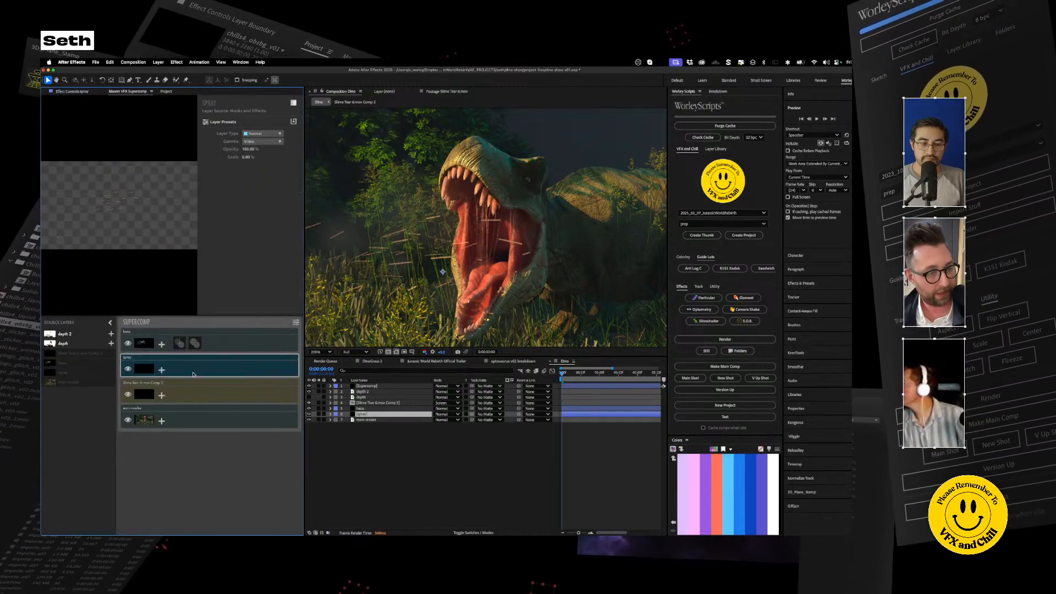
click(161, 370)
click(199, 370)
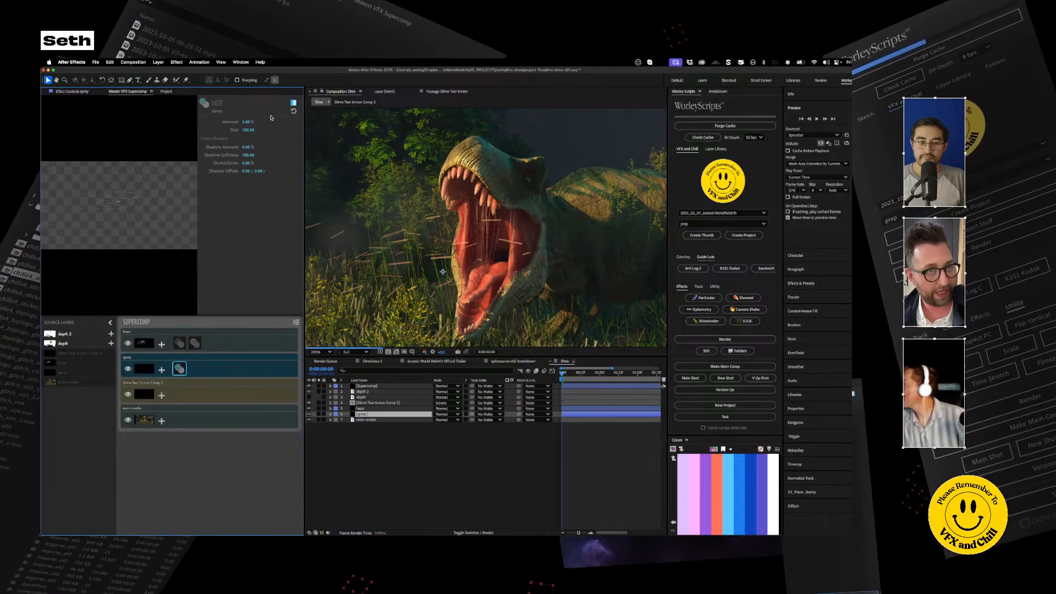
mouse_move(248, 120)
mouse_down()
mouse_move(258, 120)
mouse_move(248, 127)
mouse_up()
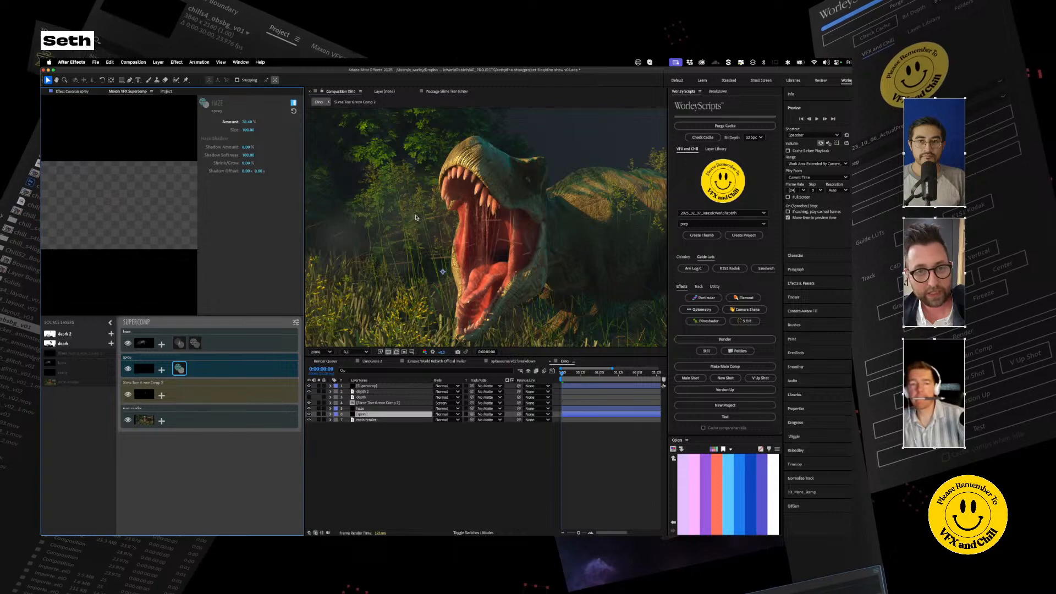
click(184, 398)
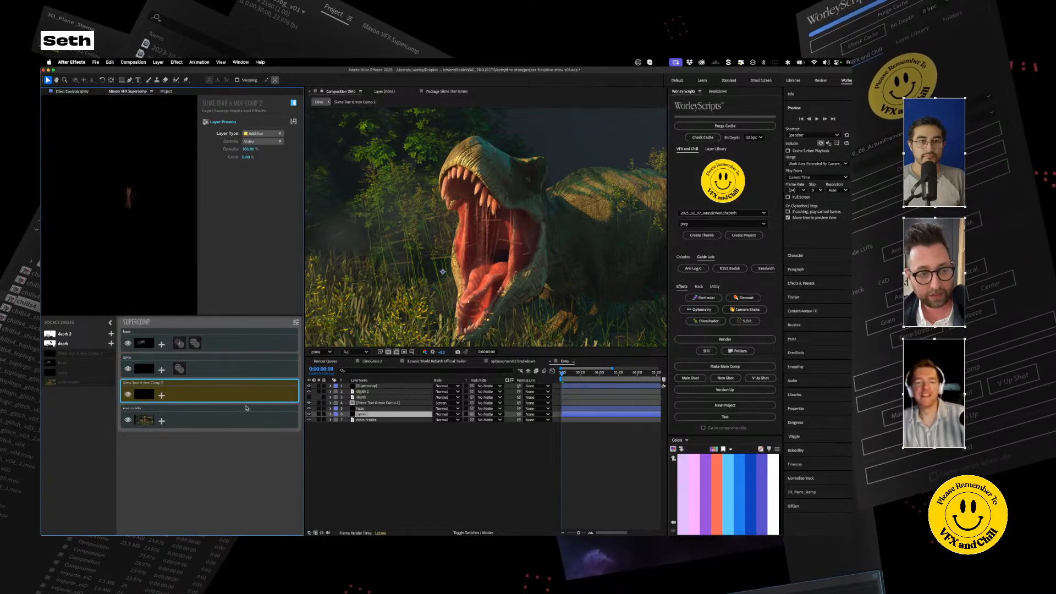
click(162, 396)
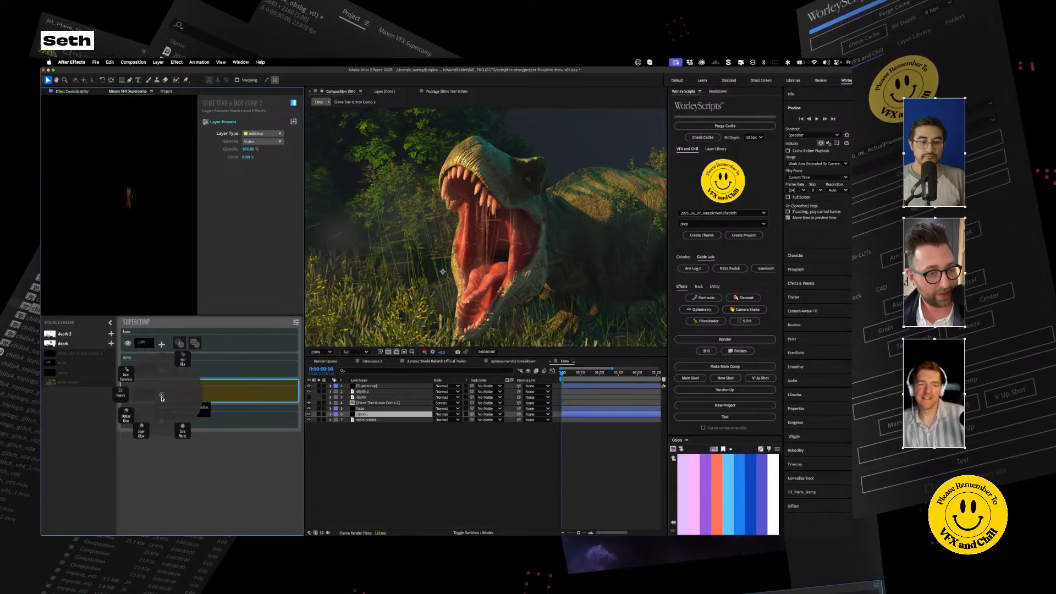
click(161, 398)
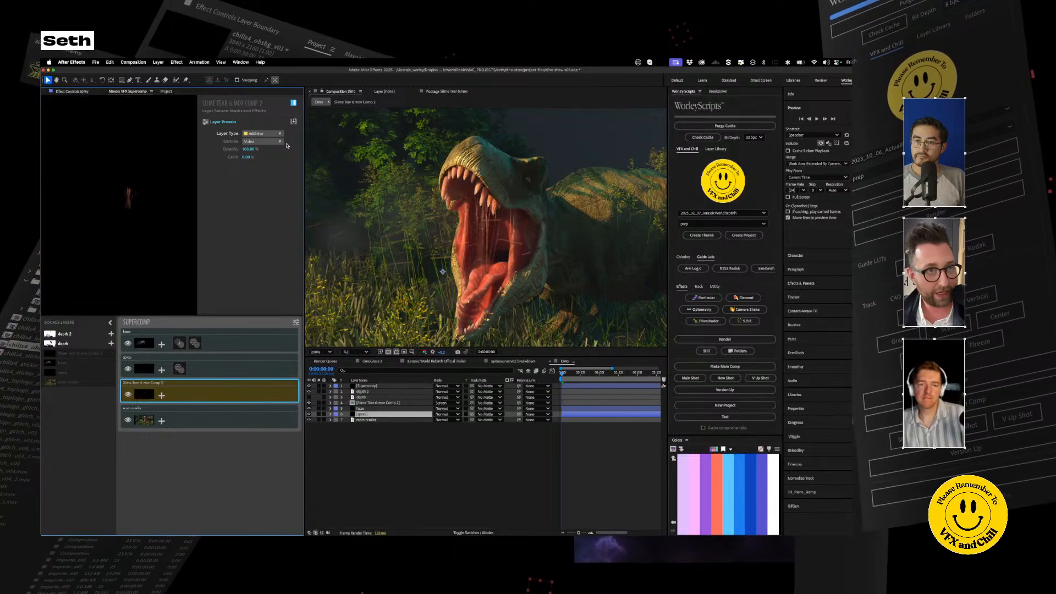
Step: Examine the composite in full frame and close up around the dinosaur's mouth
click(495, 469)
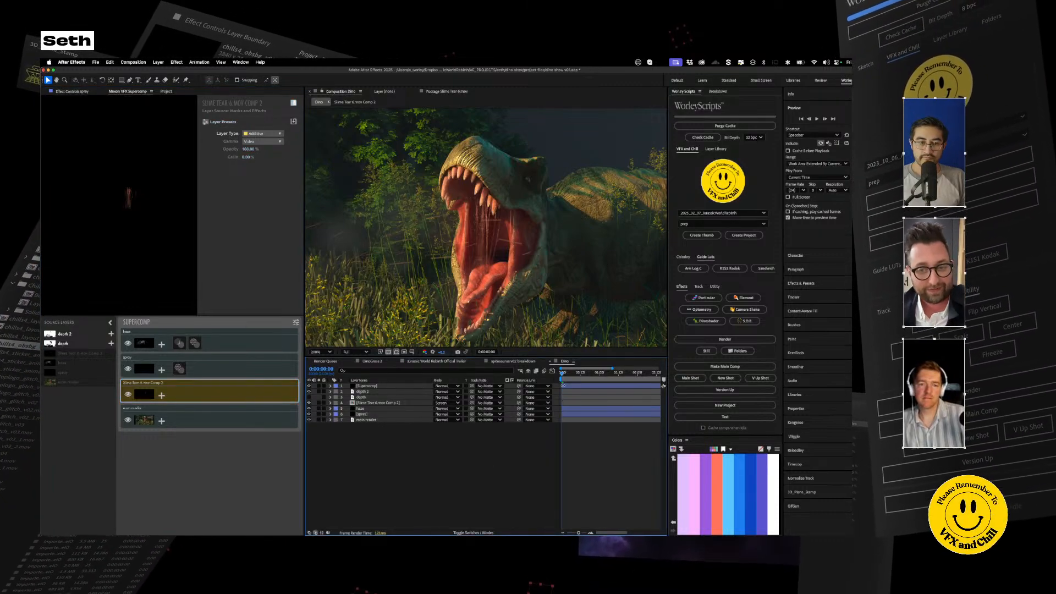
key(comma)
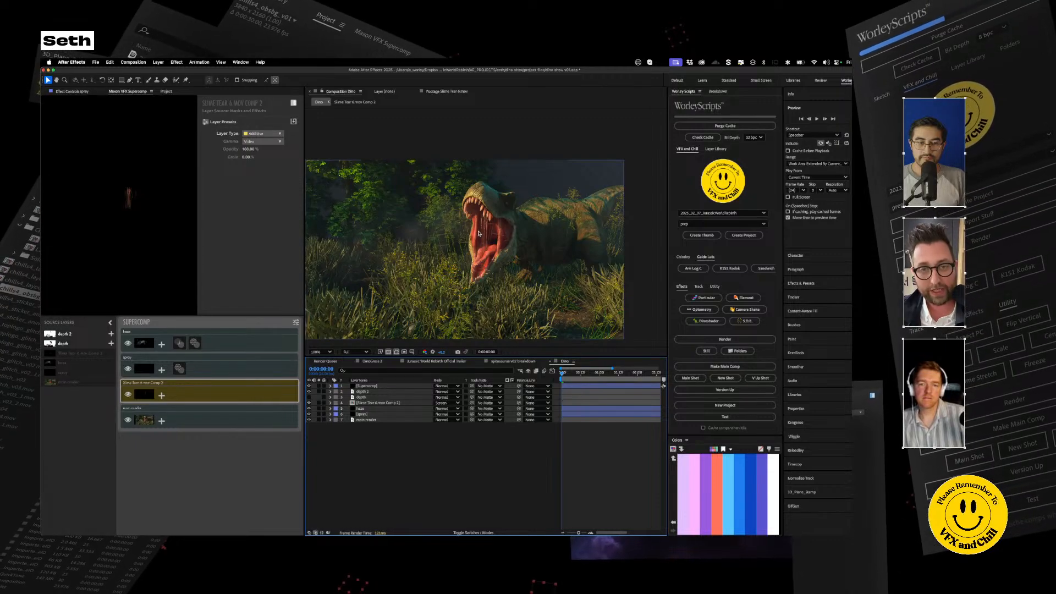
scroll(478, 234, up, 1)
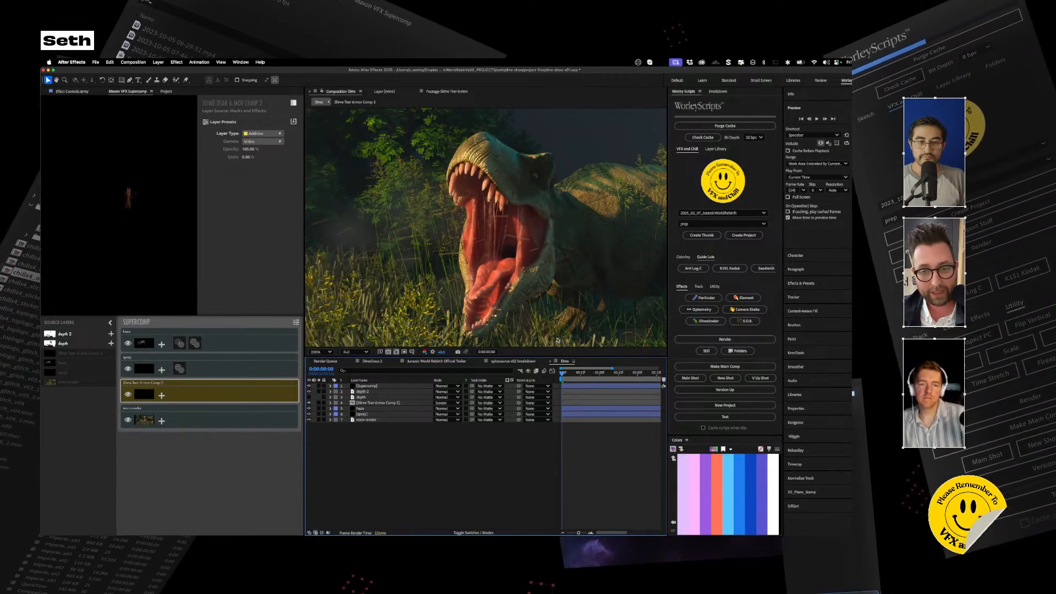
scroll(483, 238, down, 2)
scroll(482, 239, up, 1)
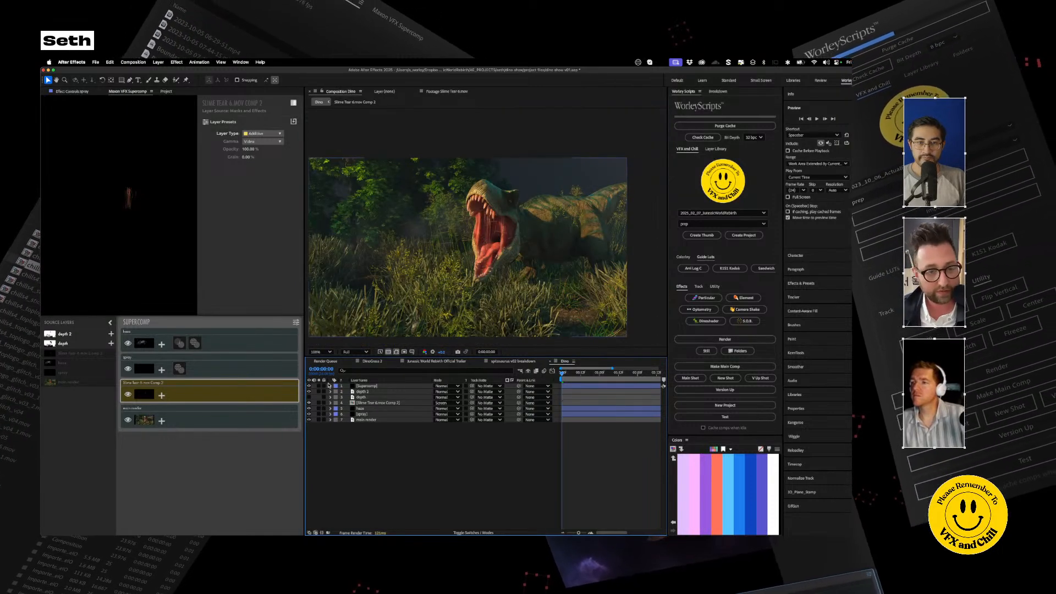
click(373, 421)
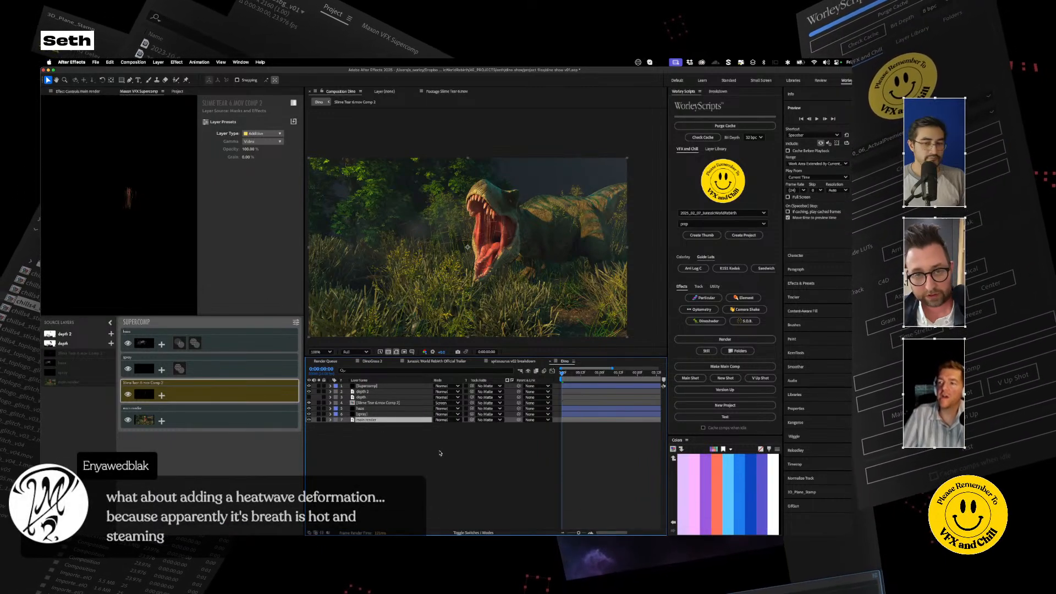
key(period)
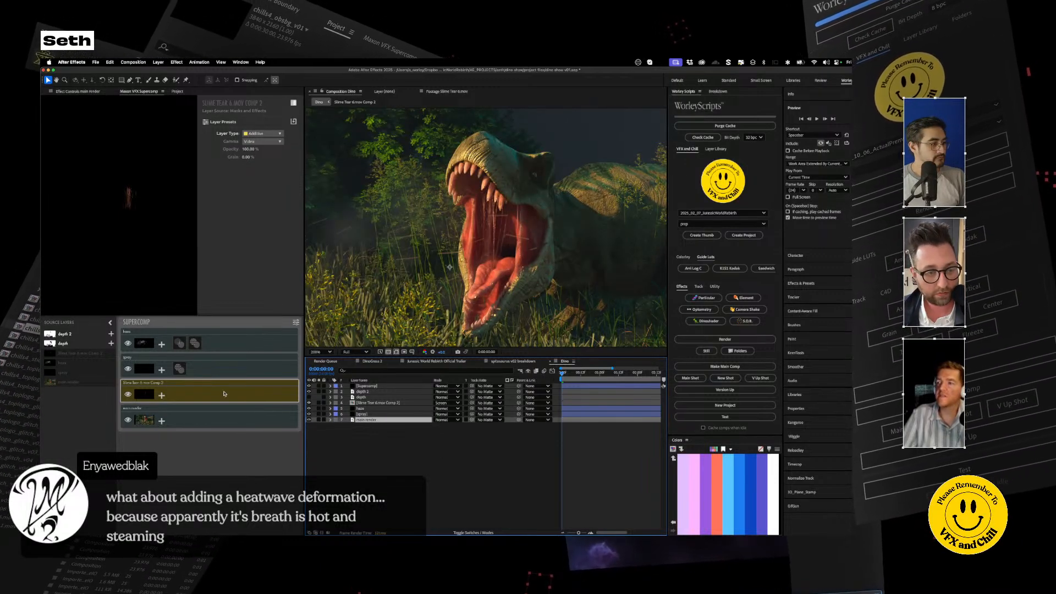
click(231, 343)
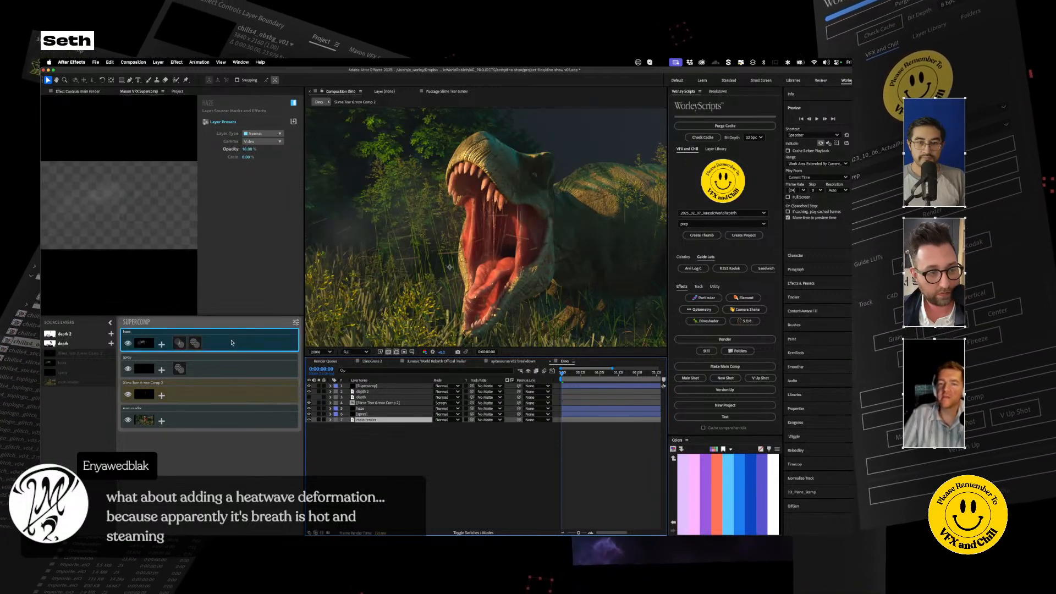
click(162, 344)
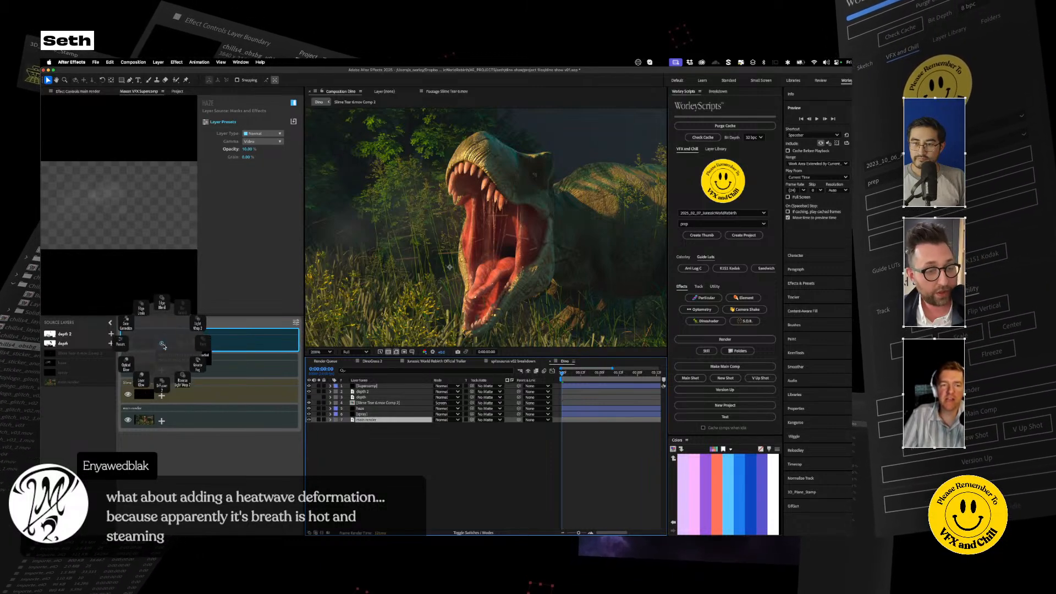
click(162, 345)
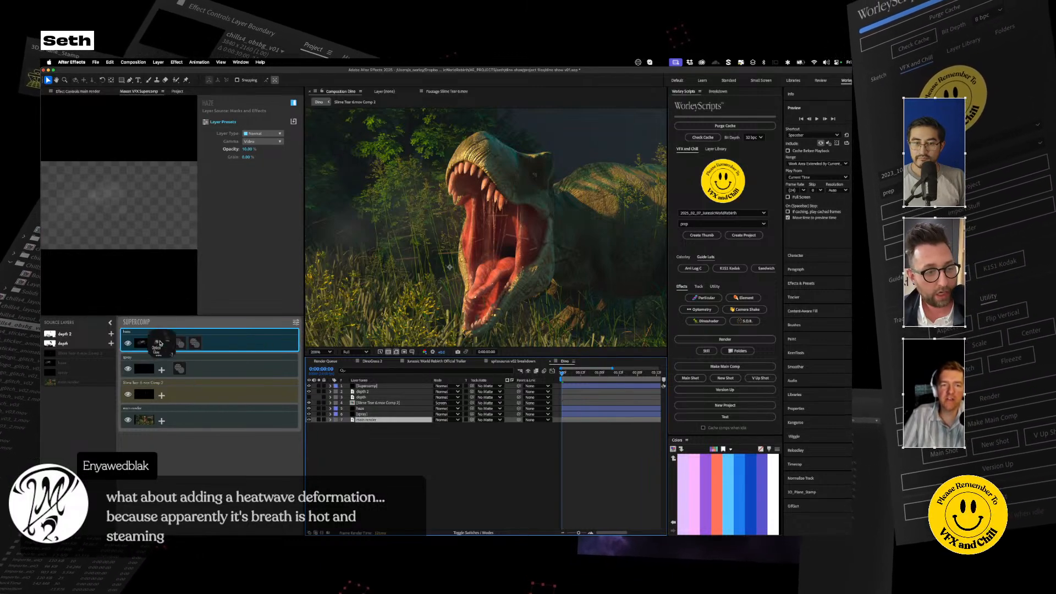
Step: Add a duplicate of the haze layer to the Supercomp between haze and spray as an Adjustment layer
click(364, 410)
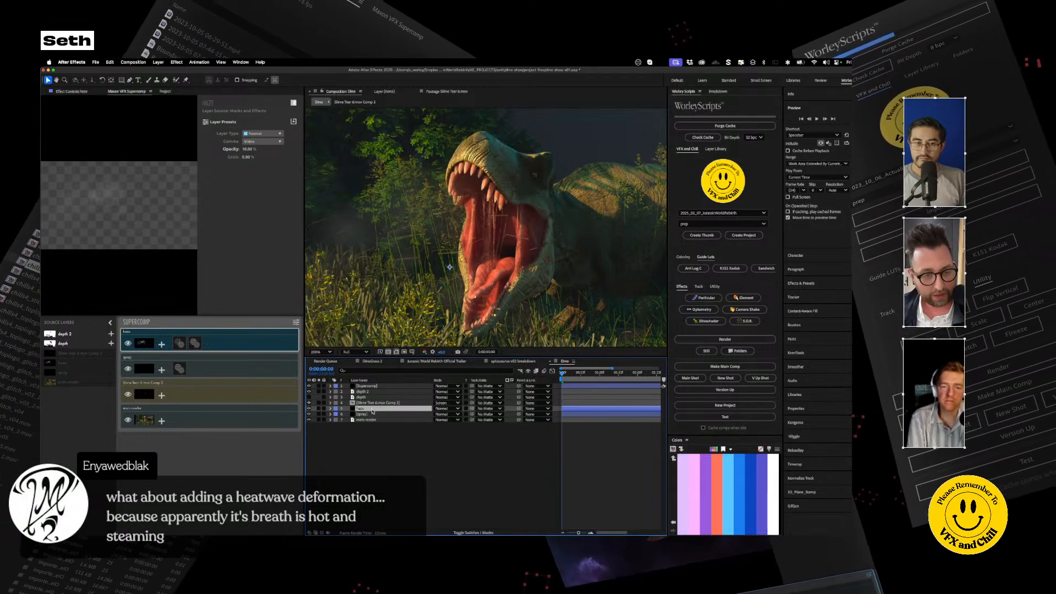
key(super+d)
mouse_move(63, 362)
mouse_down()
mouse_move(192, 379)
mouse_move(187, 364)
mouse_up()
click(280, 134)
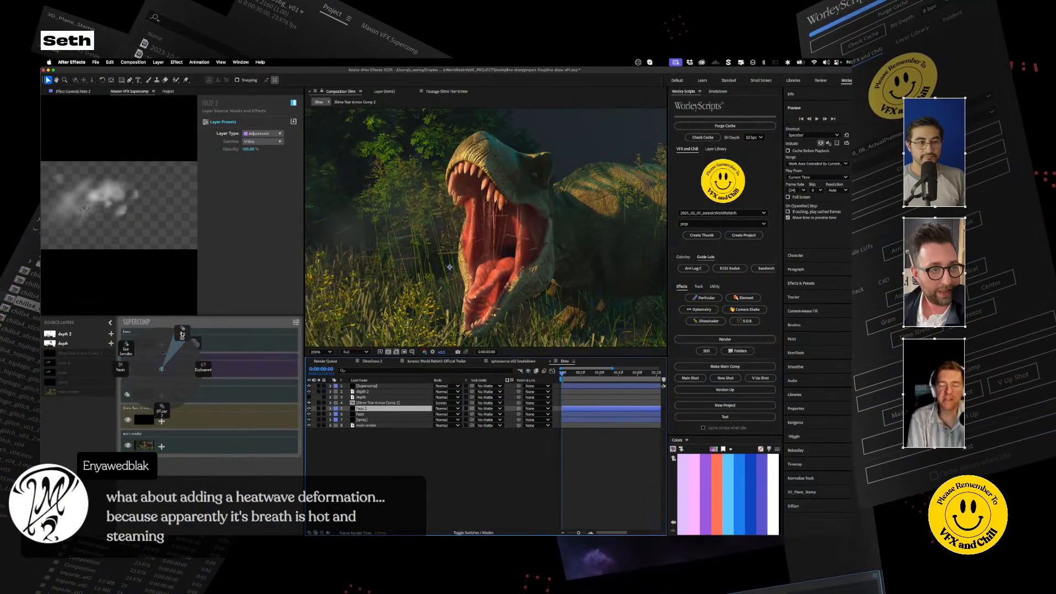
Step: Try a Heat Blur effect with Blur at 10 on the haze 2 adjustment layer, and remove the effect
click(182, 333)
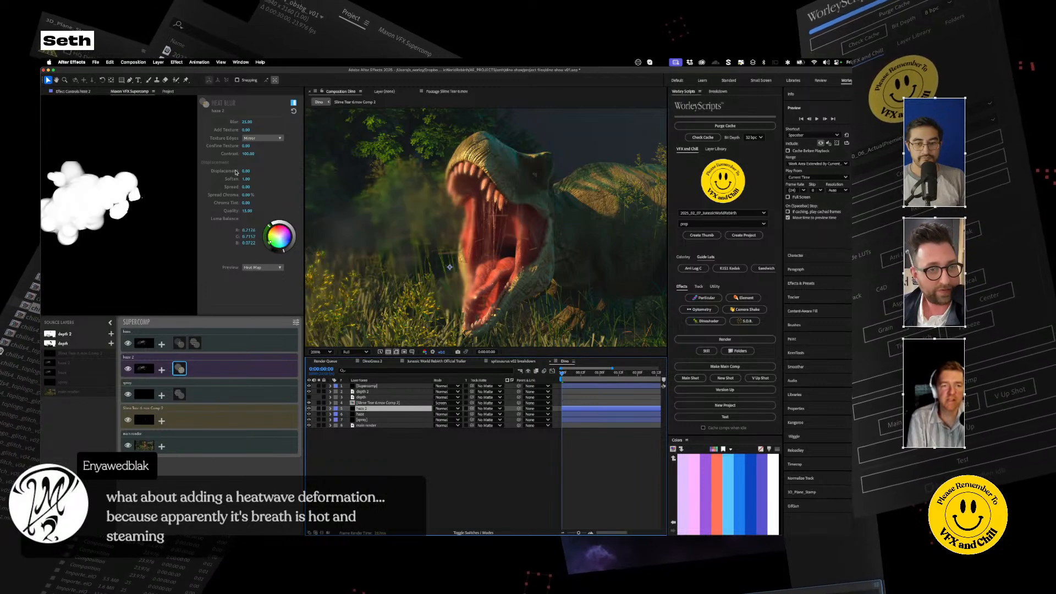
click(247, 121)
text(10)
key(Return)
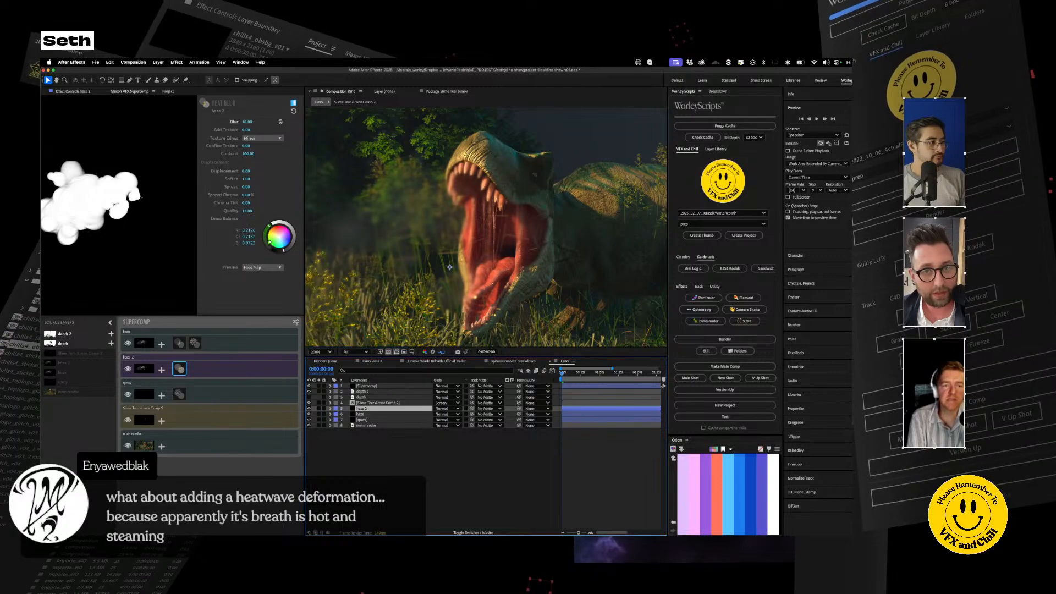
click(180, 368)
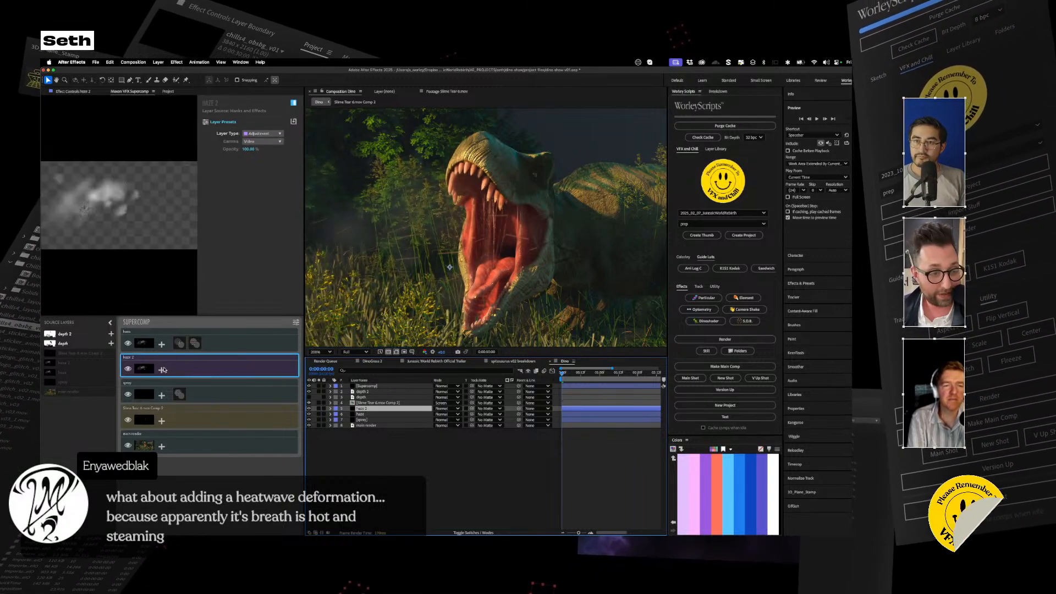
Step: Apply a Displacement effect to the haze 2 adjustment layer and set its Spread to 0%
click(203, 368)
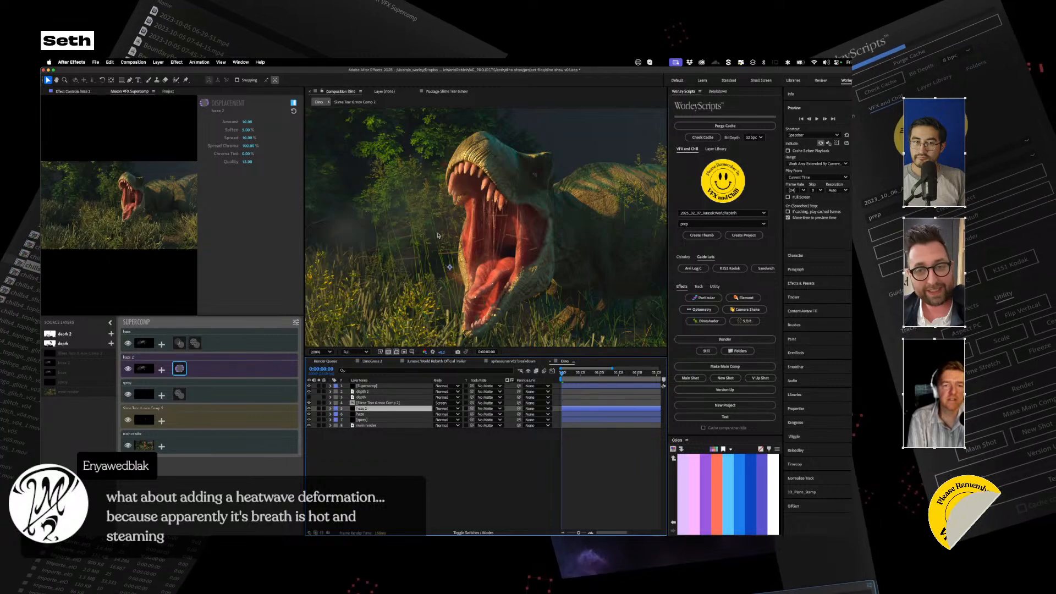
click(247, 137)
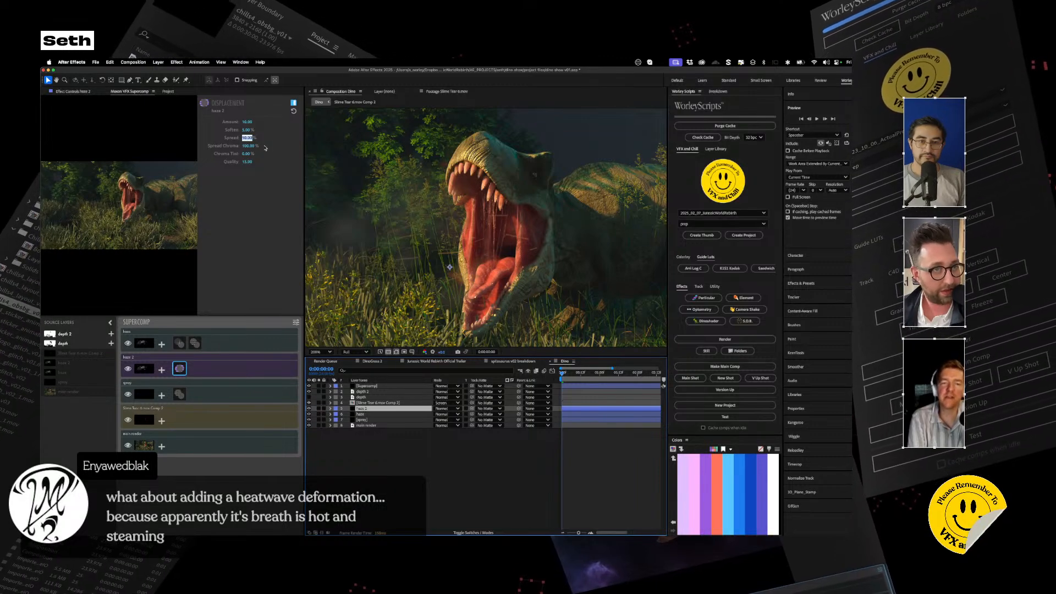
text(0)
key(Return)
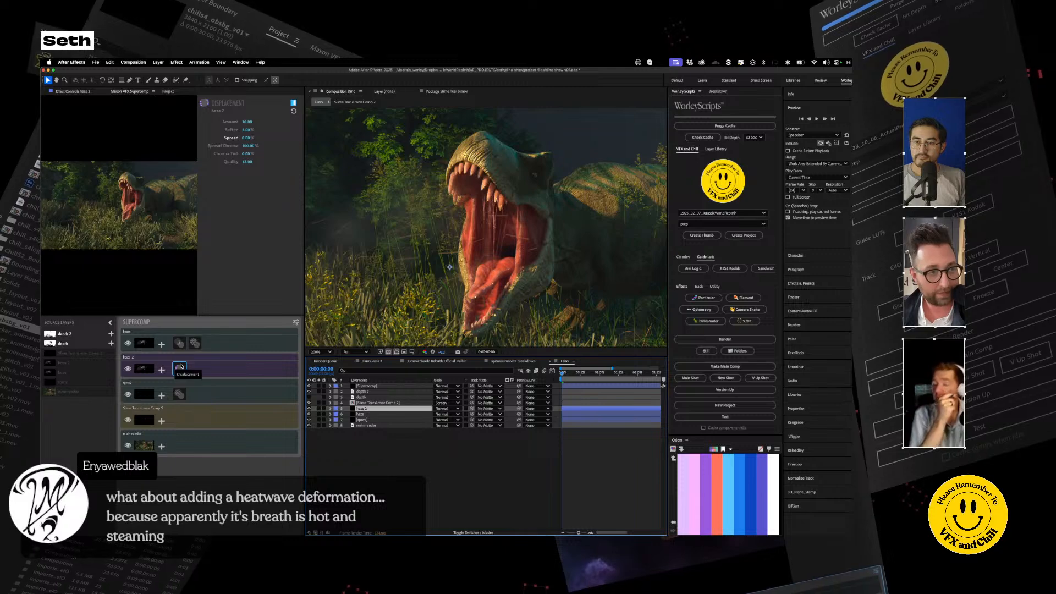
Step: Remove the haze 2 adjustment layer and its Displacement effect from the Supercomp
click(186, 369)
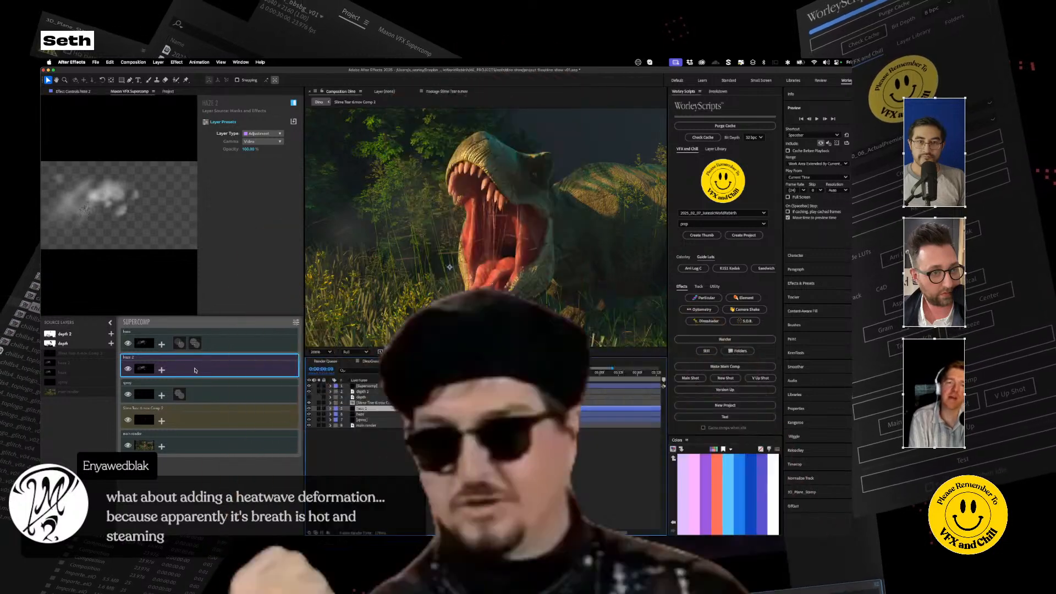
key(Delete)
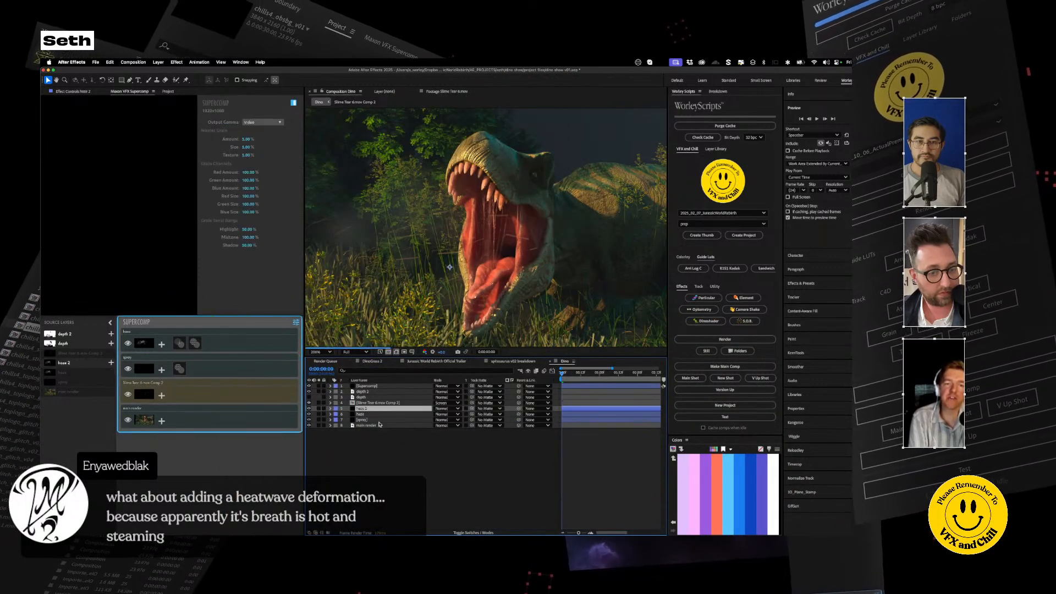
click(383, 467)
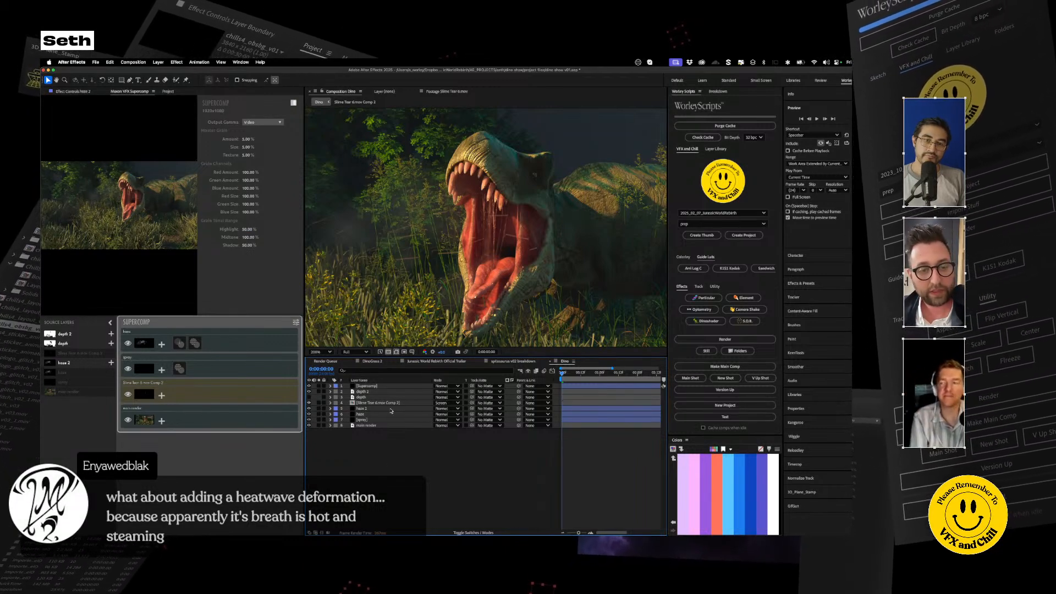
Step: Create a new solid named displace and place it above all other layers in the Dino composition
click(376, 397)
click(157, 63)
mouse_move(187, 72)
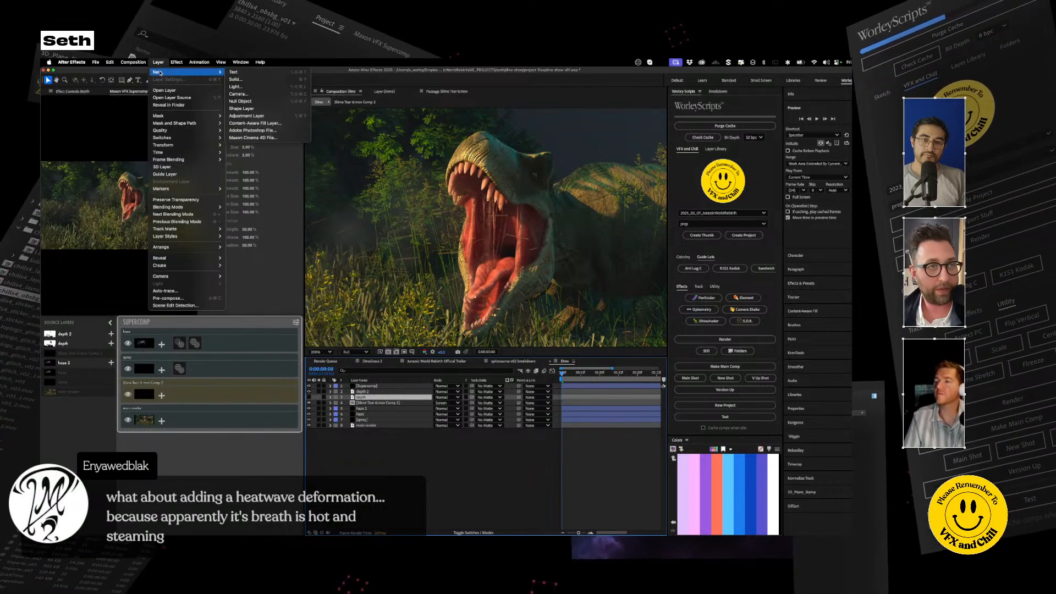
click(241, 81)
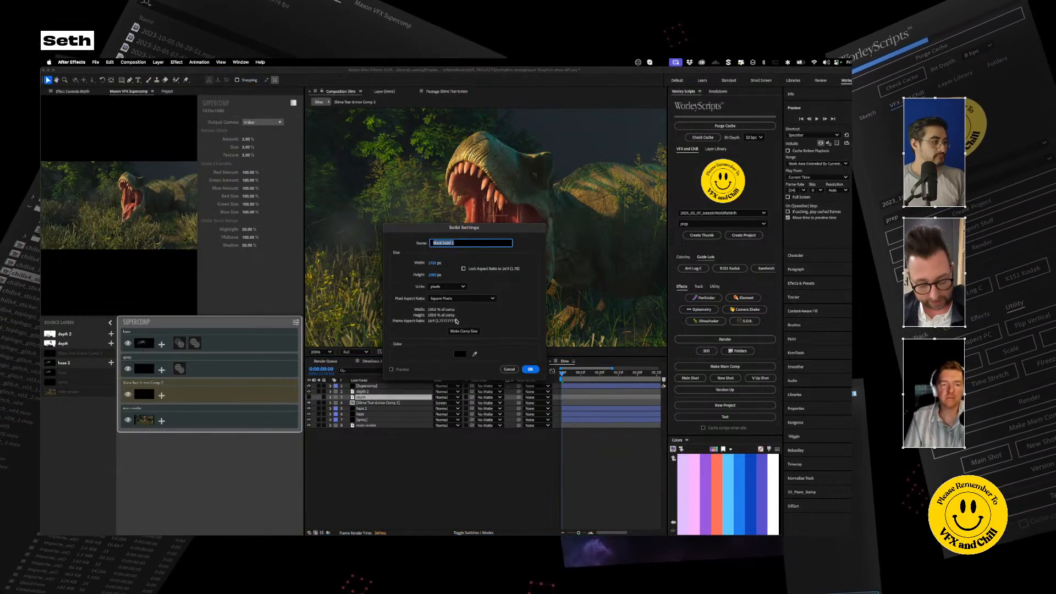
text(displace)
key(Return)
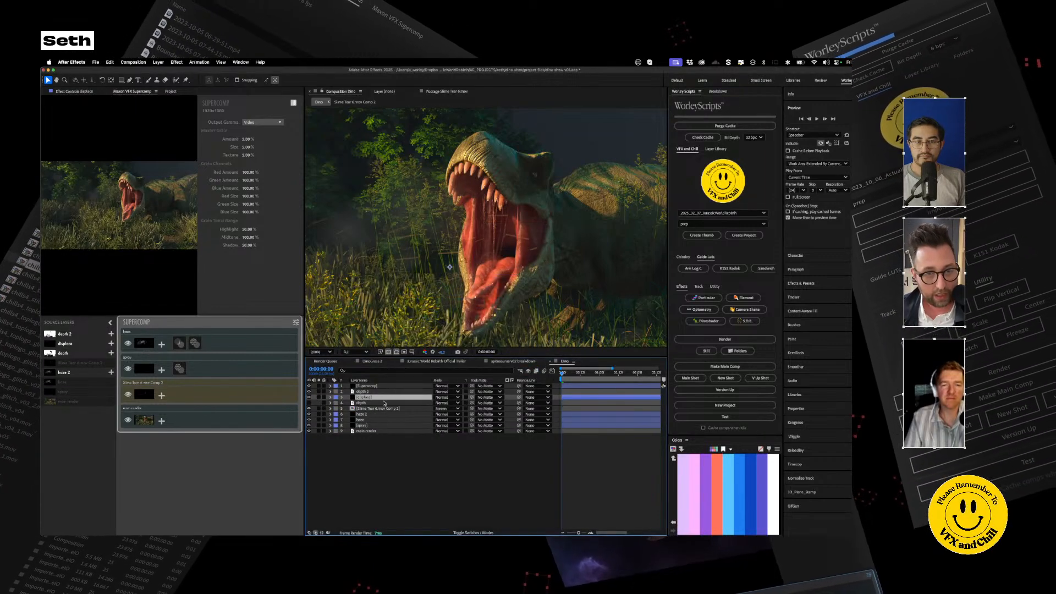
drag(371, 398, 375, 387)
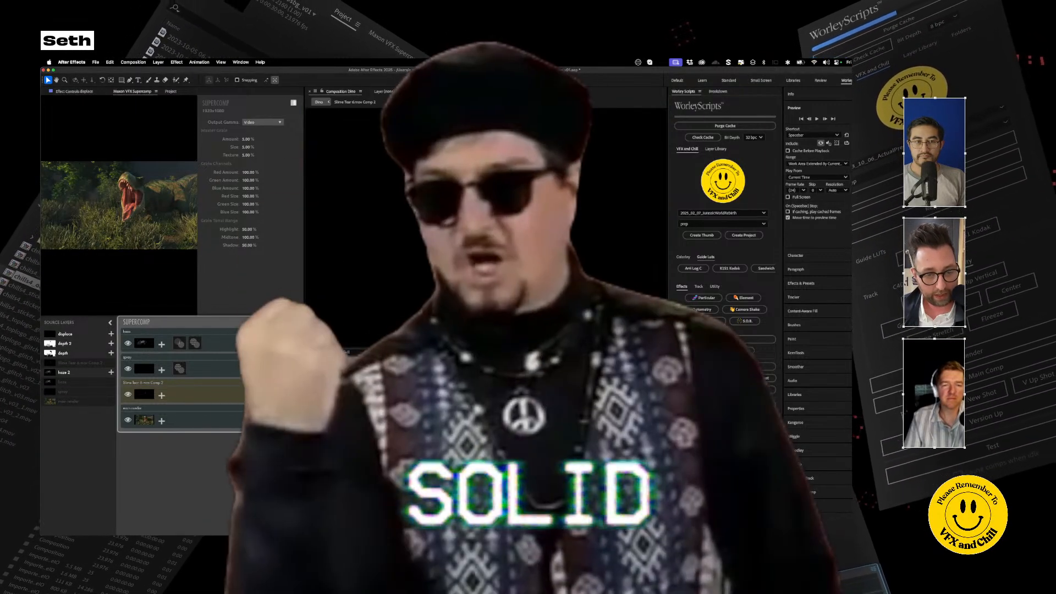
Step: Apply CC Composite to the displace solid and choose haze as the layer it composites
key(ctrl+space)
text(cc comp)
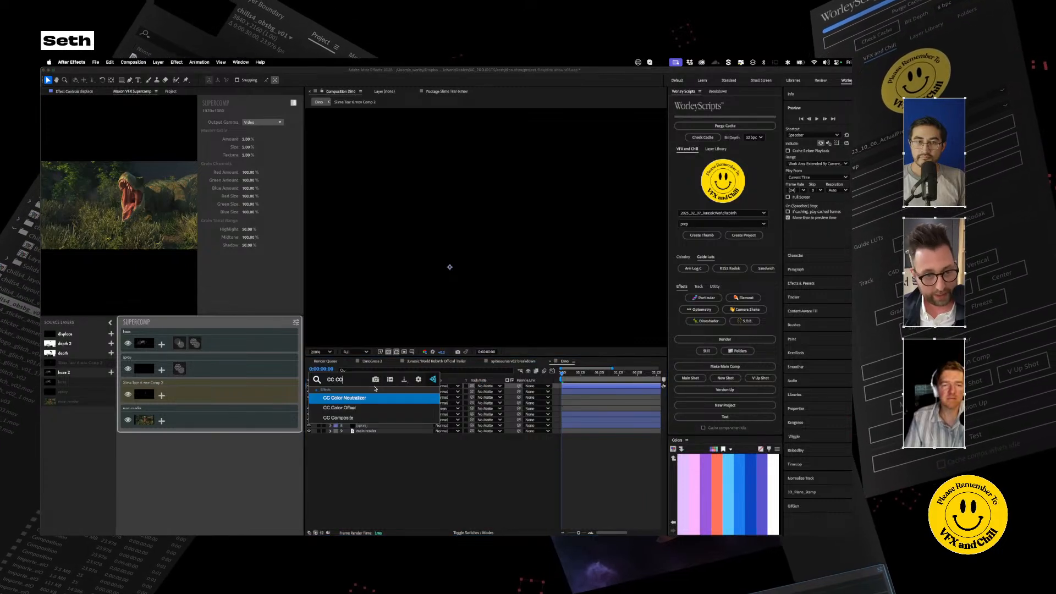
key(Return)
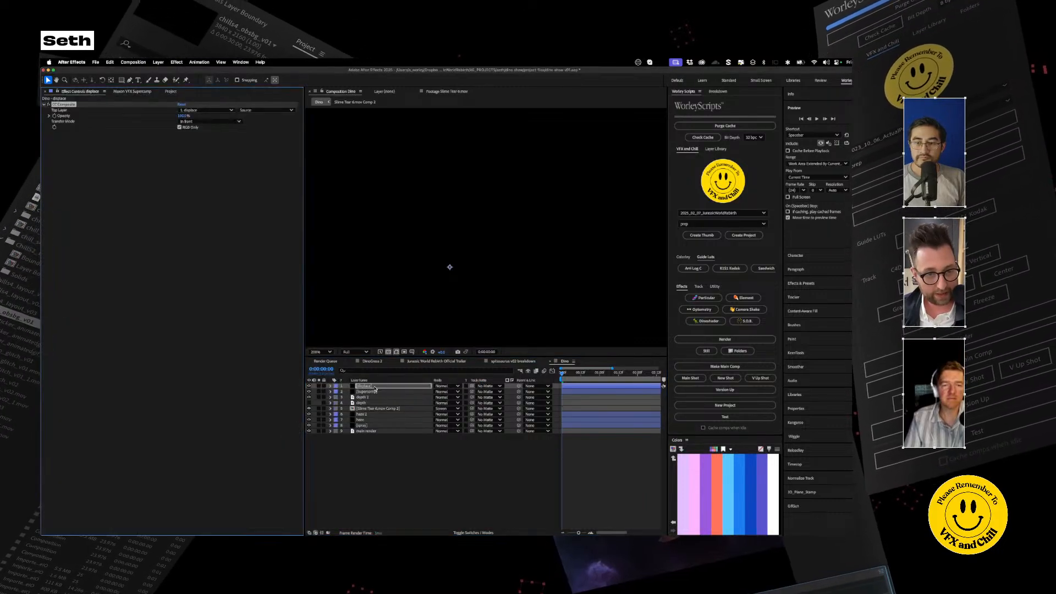
click(223, 111)
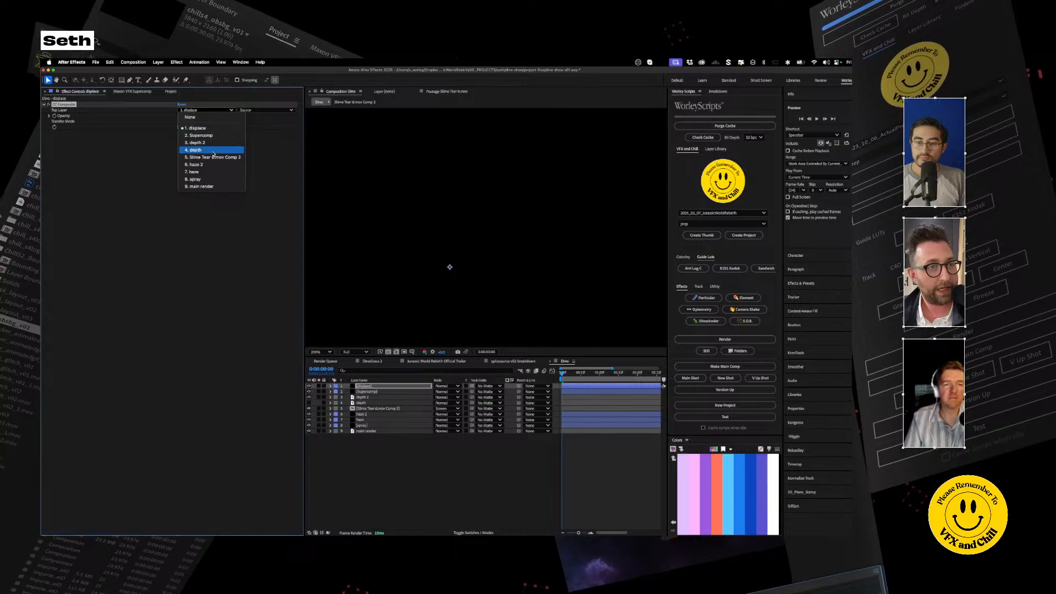
click(203, 173)
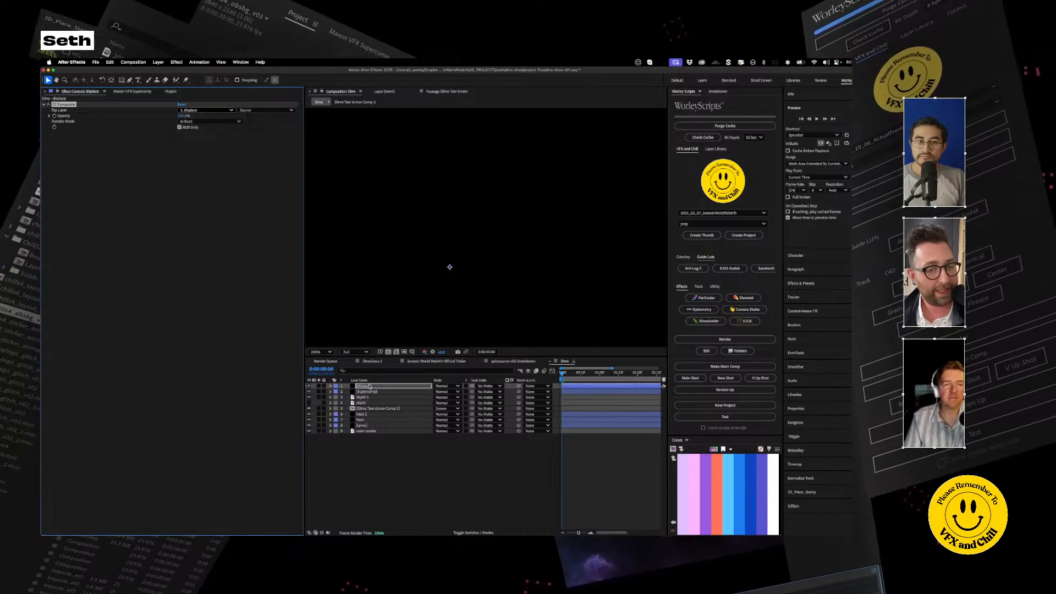
Step: Delete the haze 2 layer from the composition and set the displace solid's CC Composite source to Effects & Masks
click(369, 415)
key(Delete)
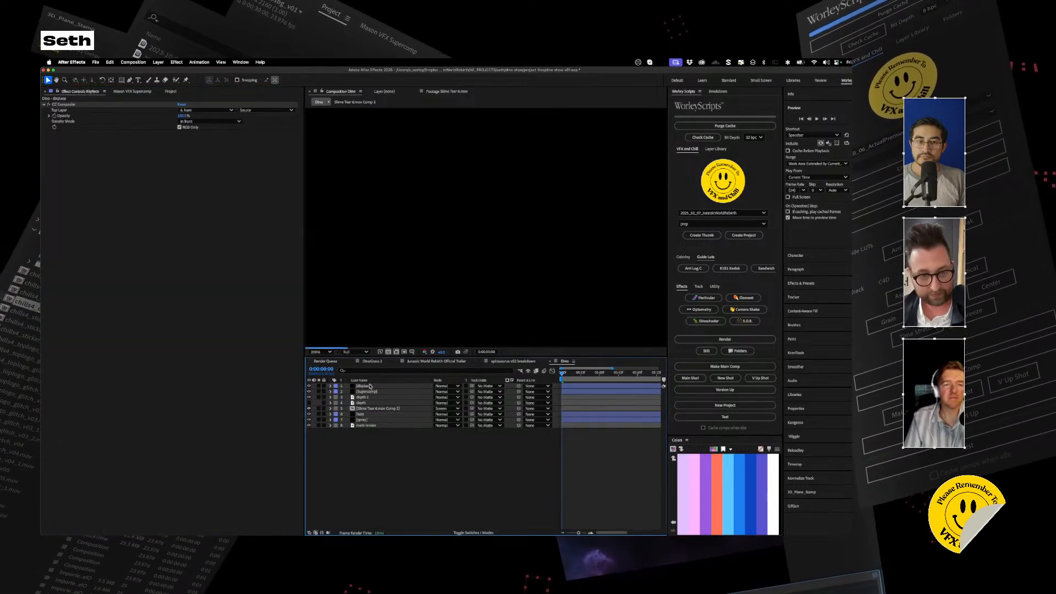
click(367, 387)
click(265, 110)
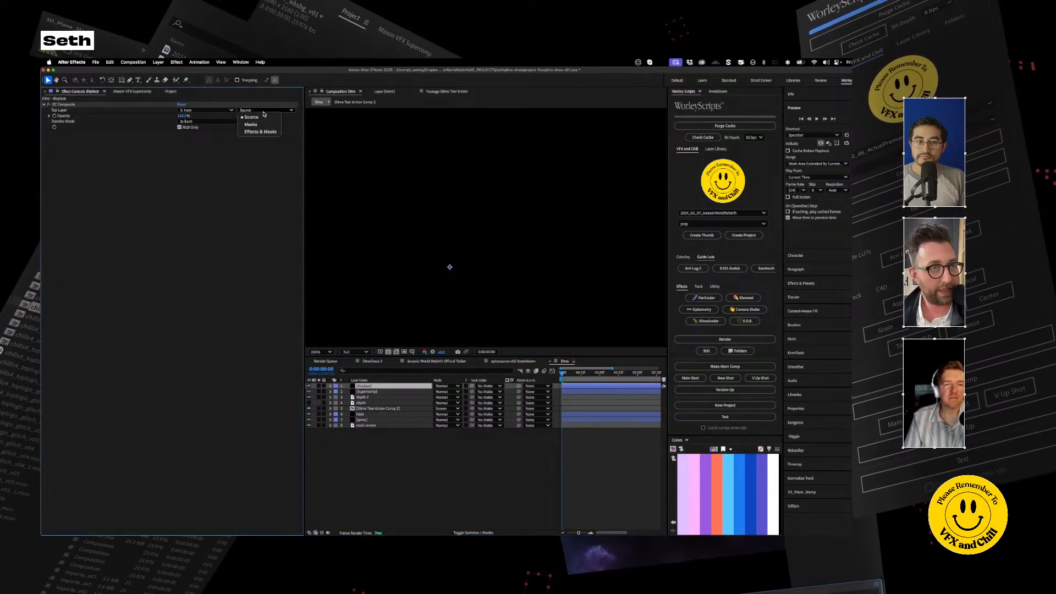
click(263, 130)
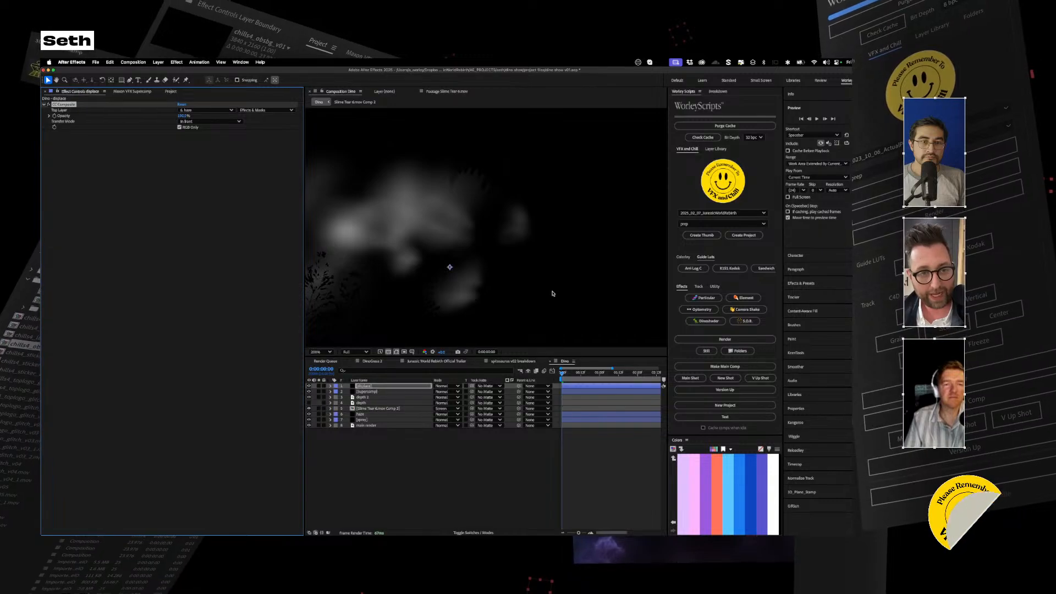
Step: Hide the displace solid beneath the Supercomp layer and add it to the Supercomp between haze and spray as an Adjustment layer
click(309, 385)
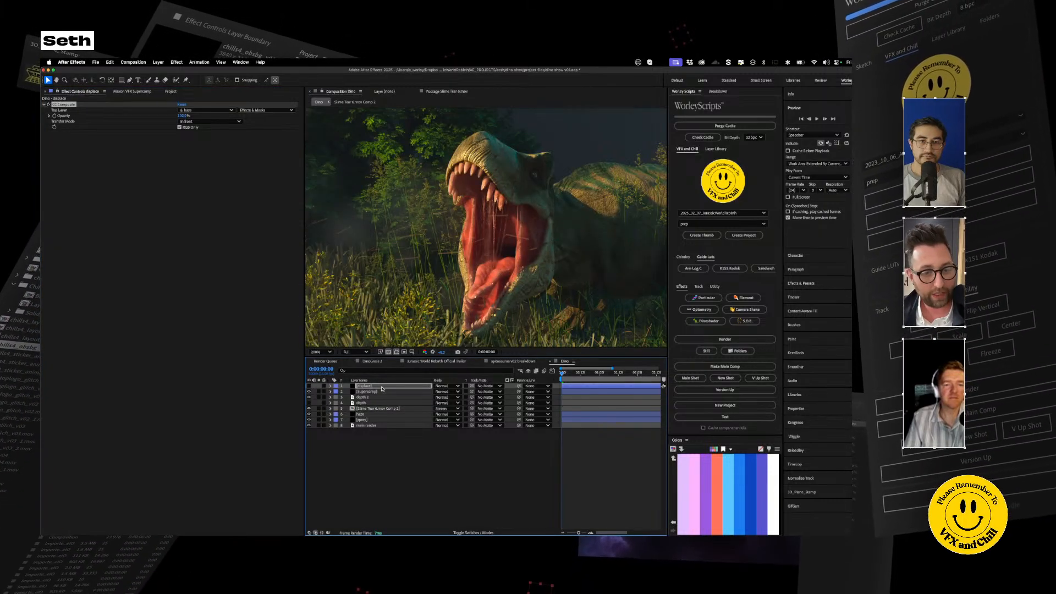
drag(370, 388, 369, 395)
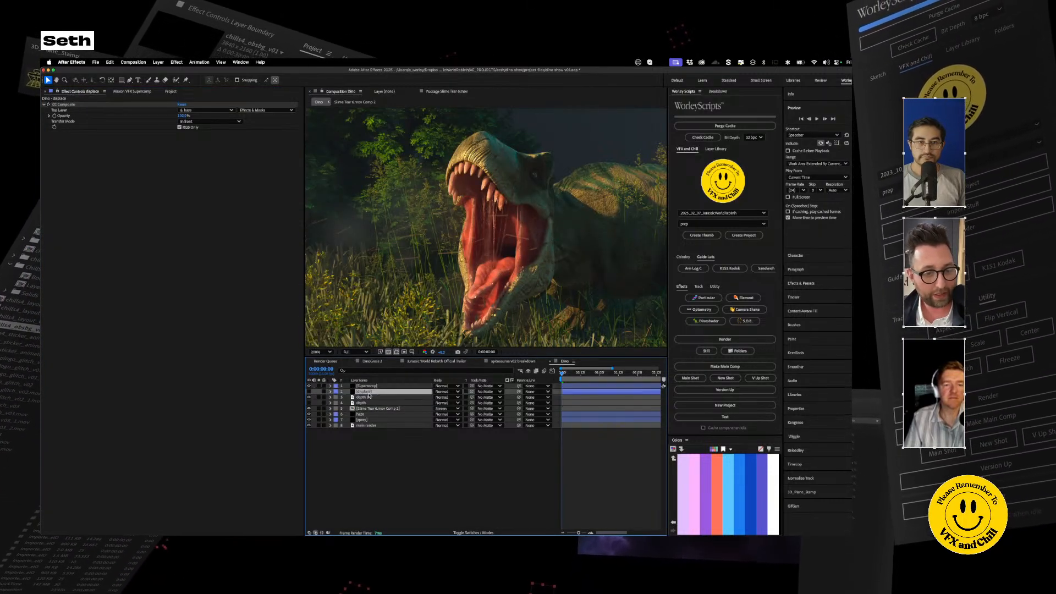
click(134, 92)
drag(64, 336, 187, 369)
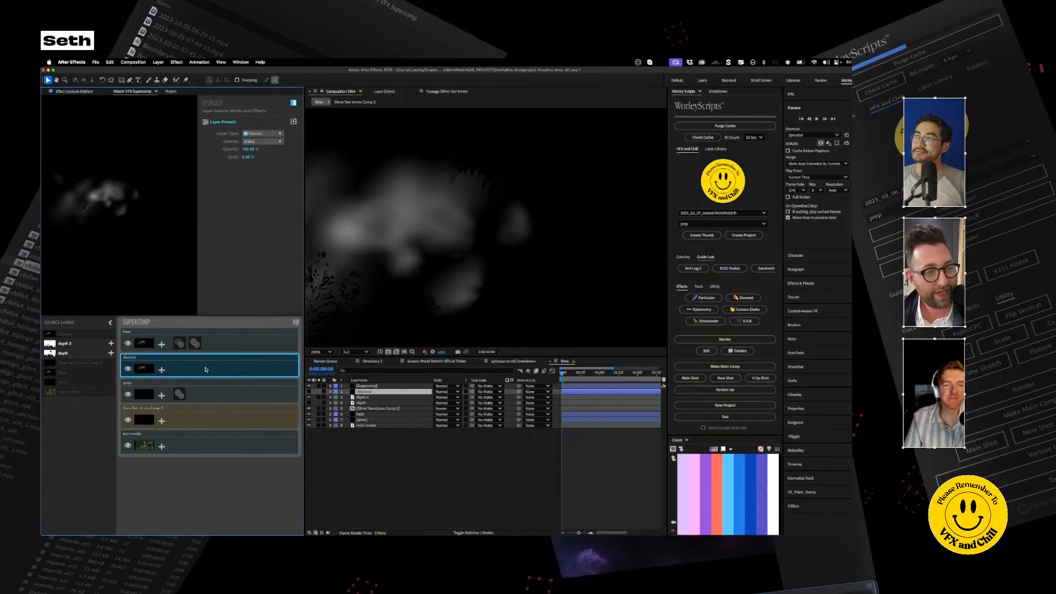
click(263, 133)
click(267, 154)
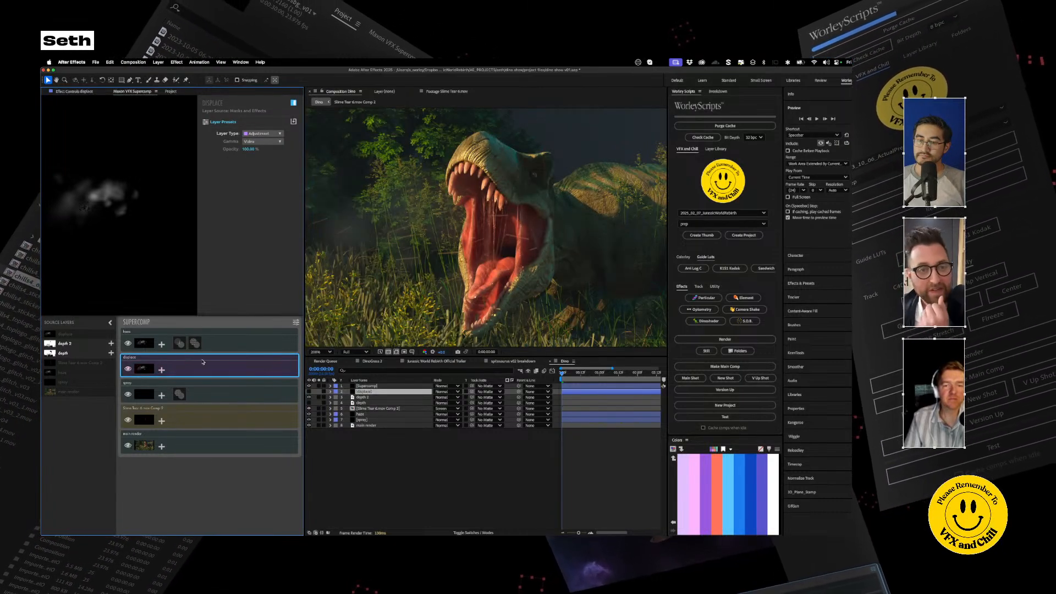
Step: Apply a Displacement effect to the displace adjustment layer, lower its Amount, and preview the first few frames
click(163, 369)
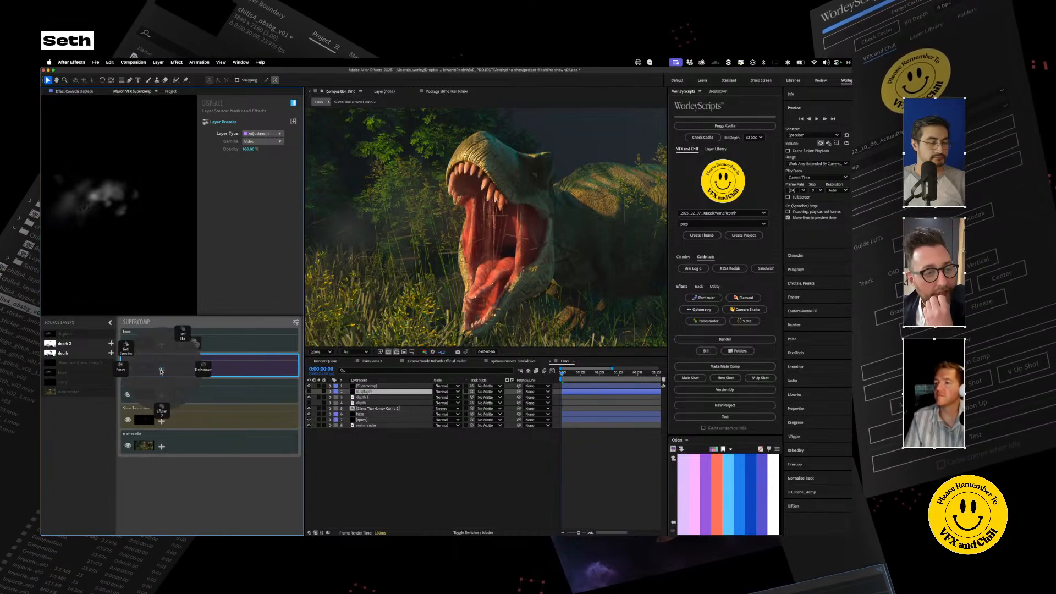
click(202, 368)
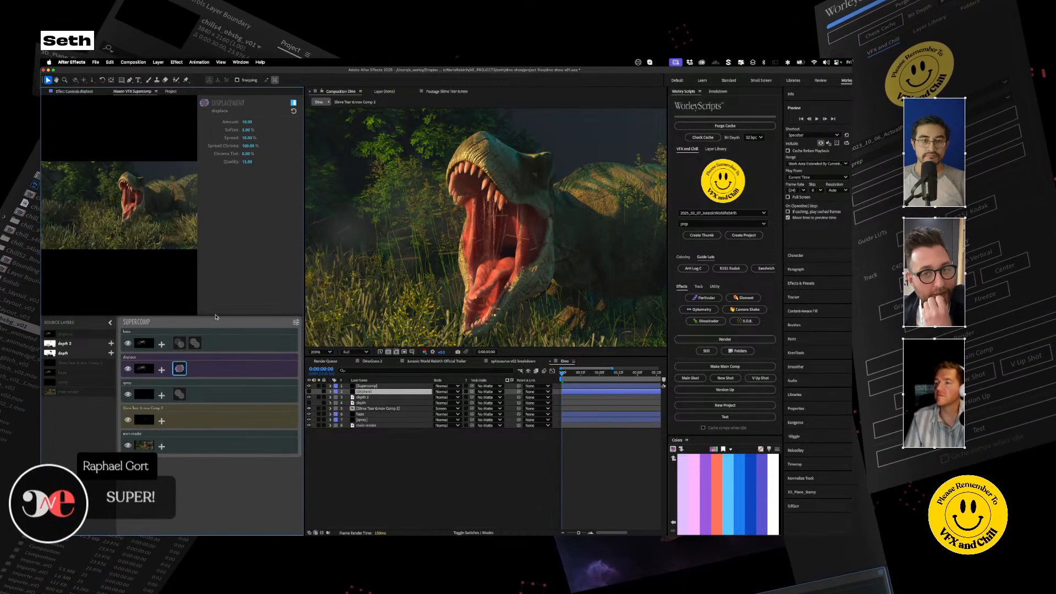
drag(247, 122, 248, 142)
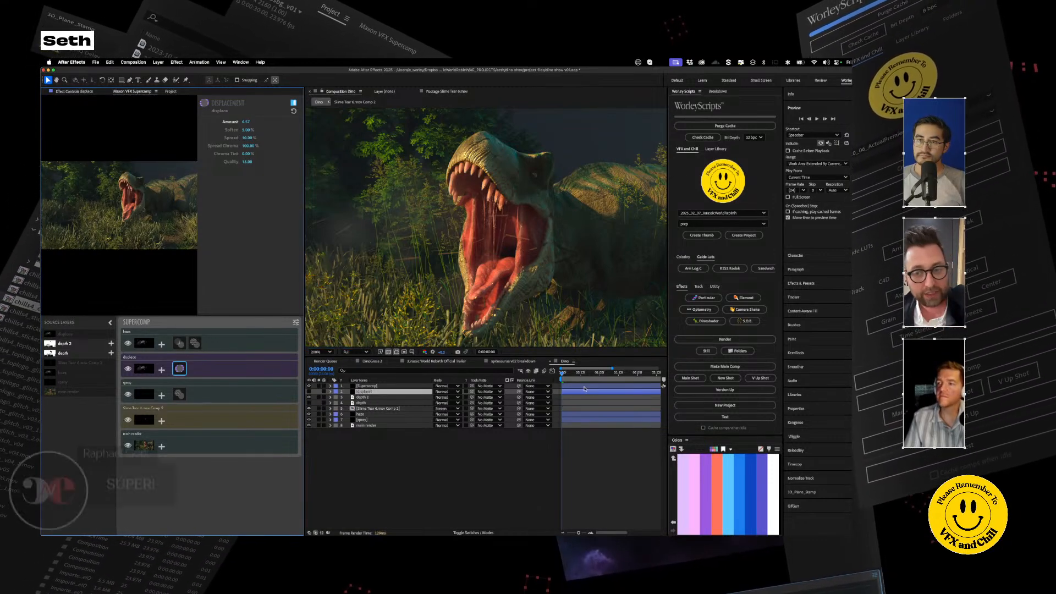
click(500, 460)
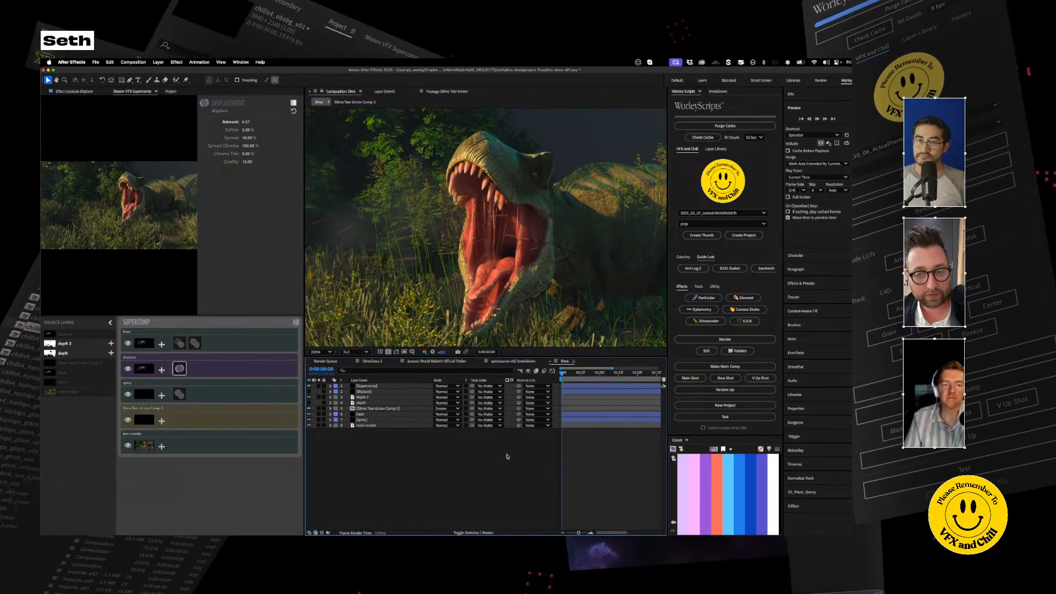
click(567, 378)
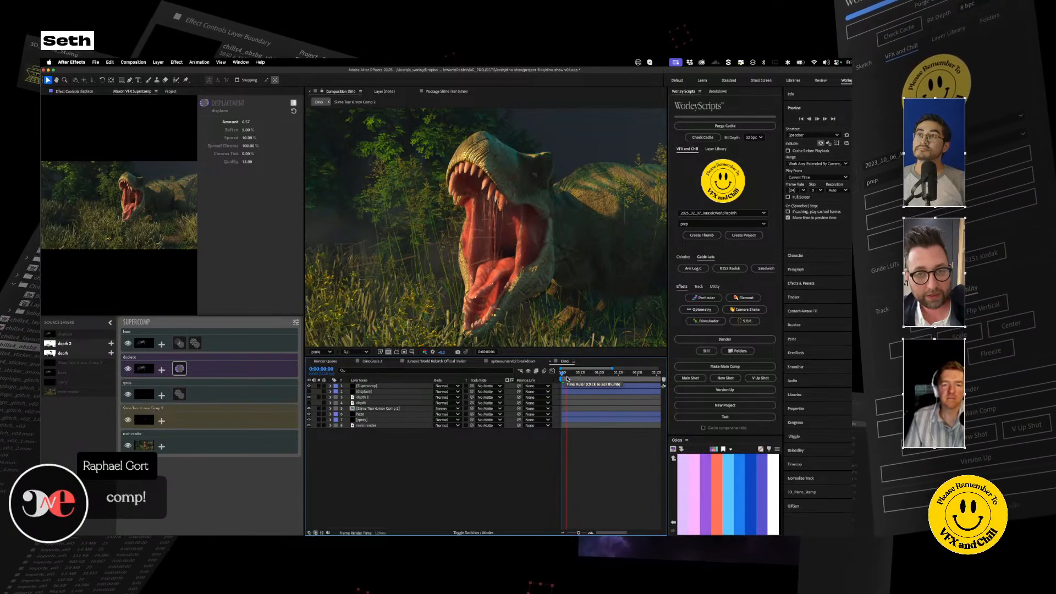
key(space)
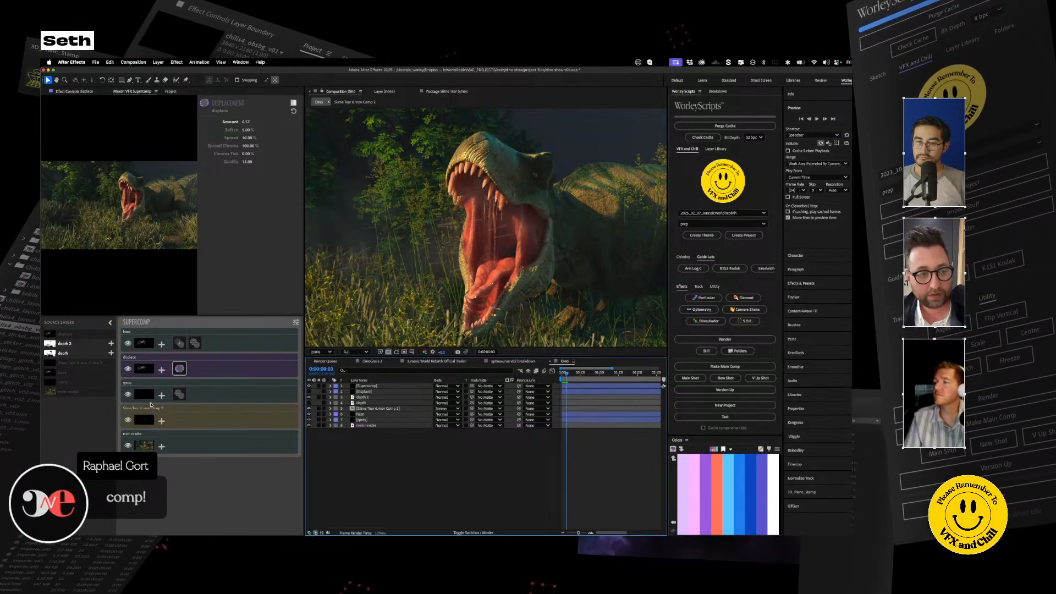
Step: Add a Heat Blur effect to the displace adjustment layer and check the whole frame at the start of the timeline
click(163, 371)
click(185, 337)
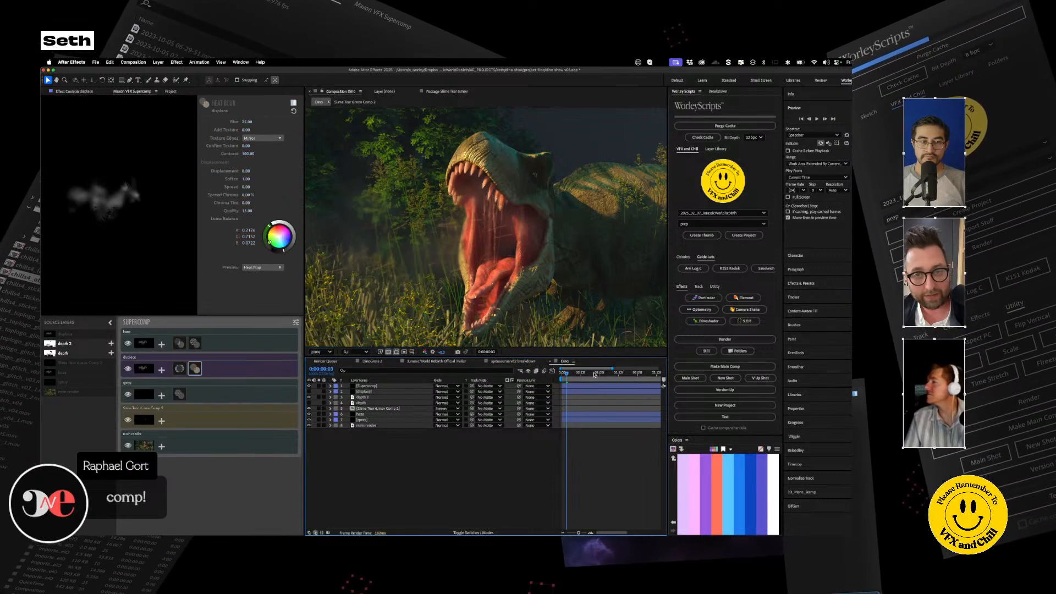
key(slash)
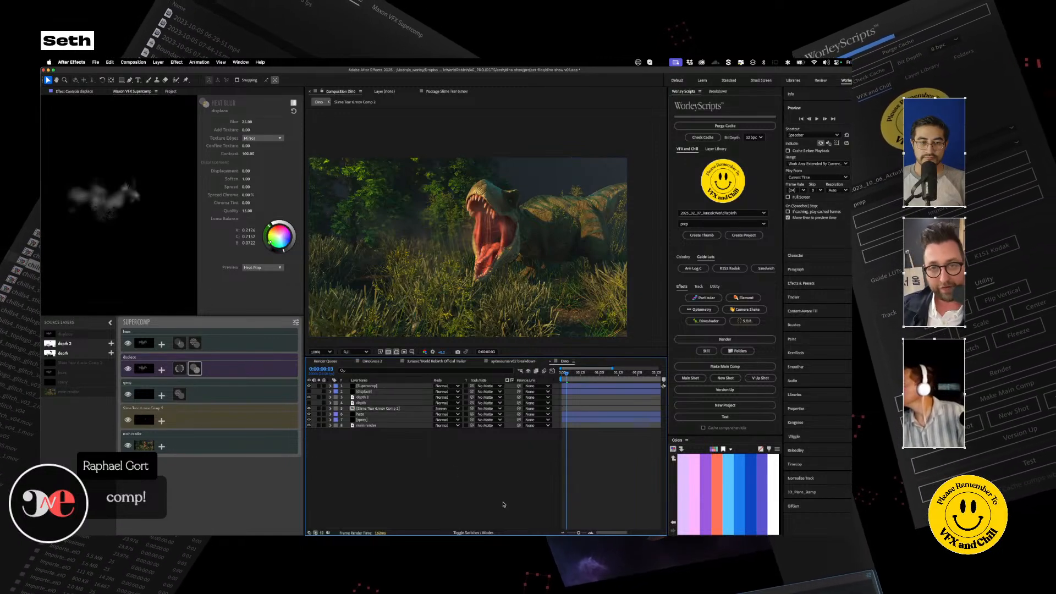
mouse_move(566, 374)
mouse_down()
mouse_move(556, 374)
mouse_move(575, 377)
mouse_move(561, 381)
mouse_up()
Step: Switch to the video player and play the creature sculpting recording, skipping ahead from the ZBrush sculpt to the Cinema 4D import
key(super+Tab)
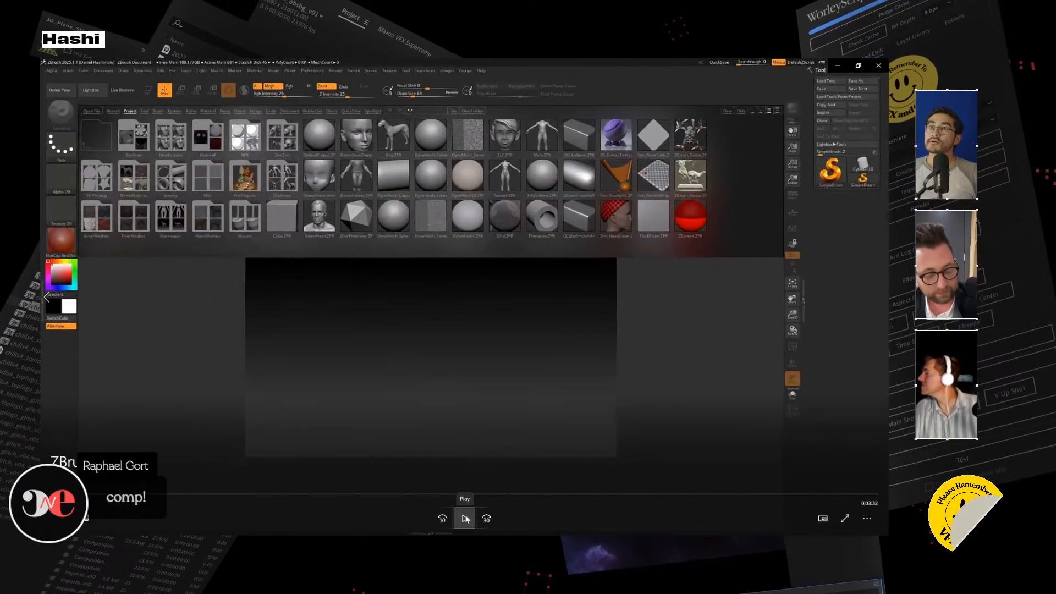
click(464, 518)
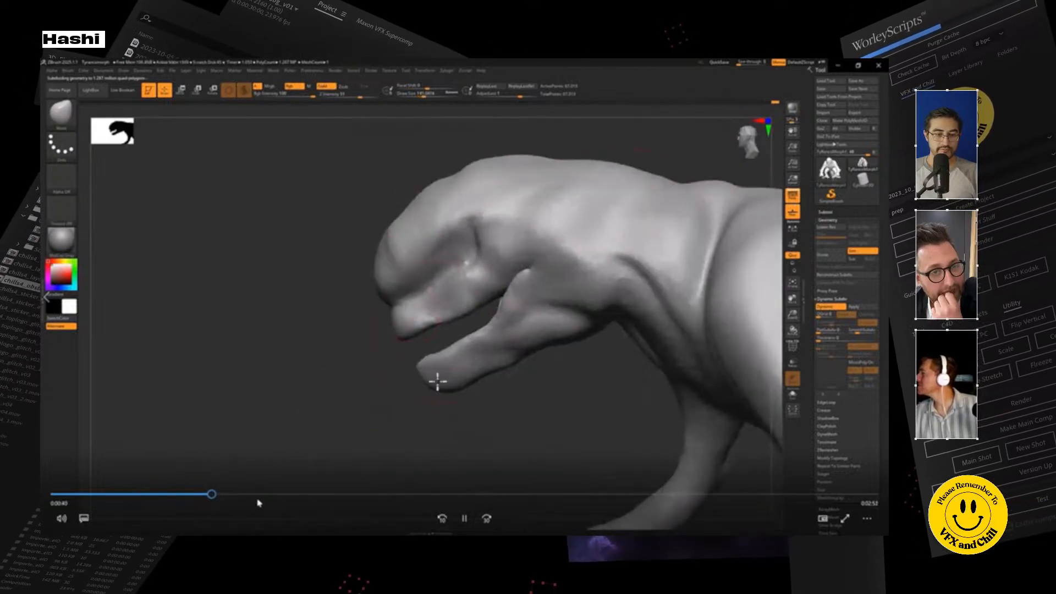
drag(259, 497, 389, 497)
click(424, 495)
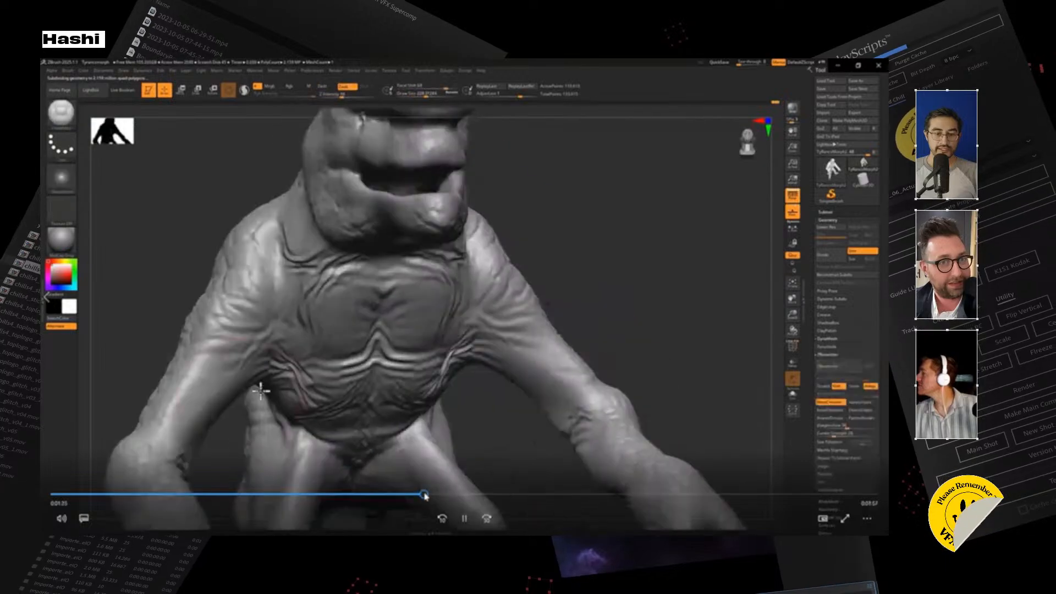
click(445, 496)
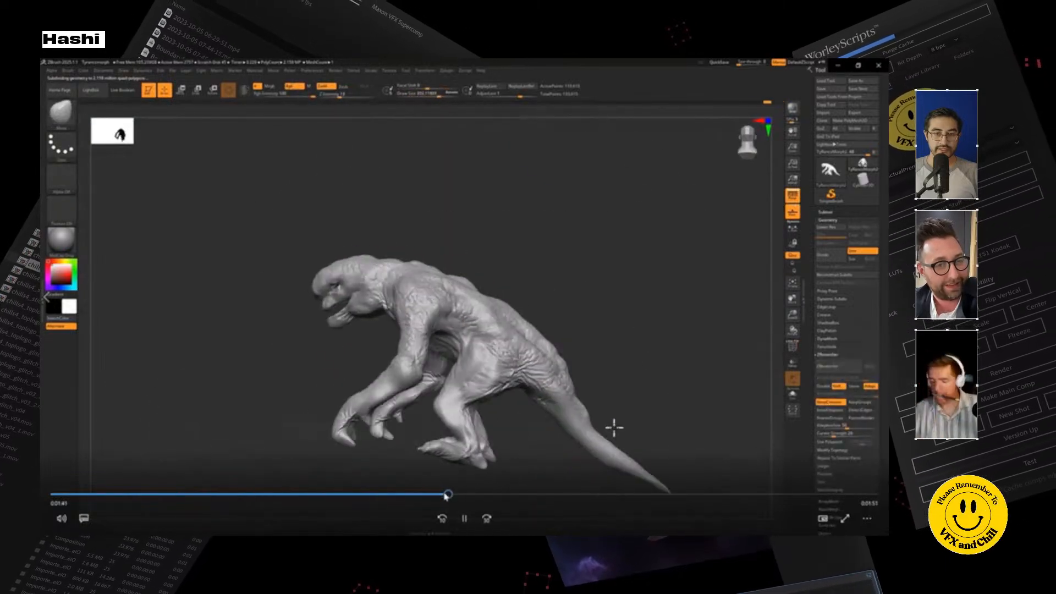
click(470, 495)
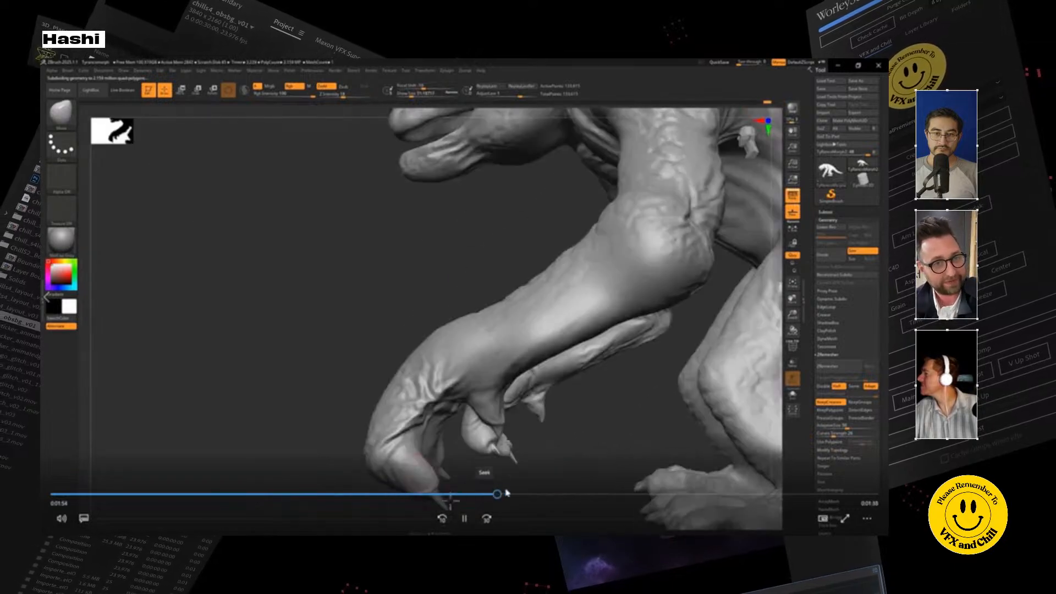
click(517, 494)
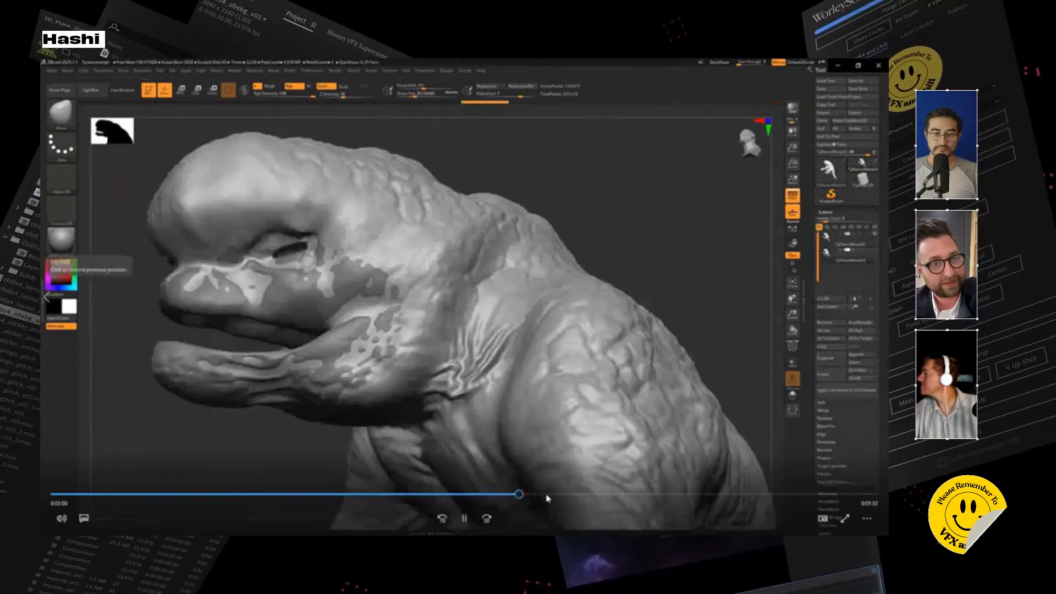
click(553, 495)
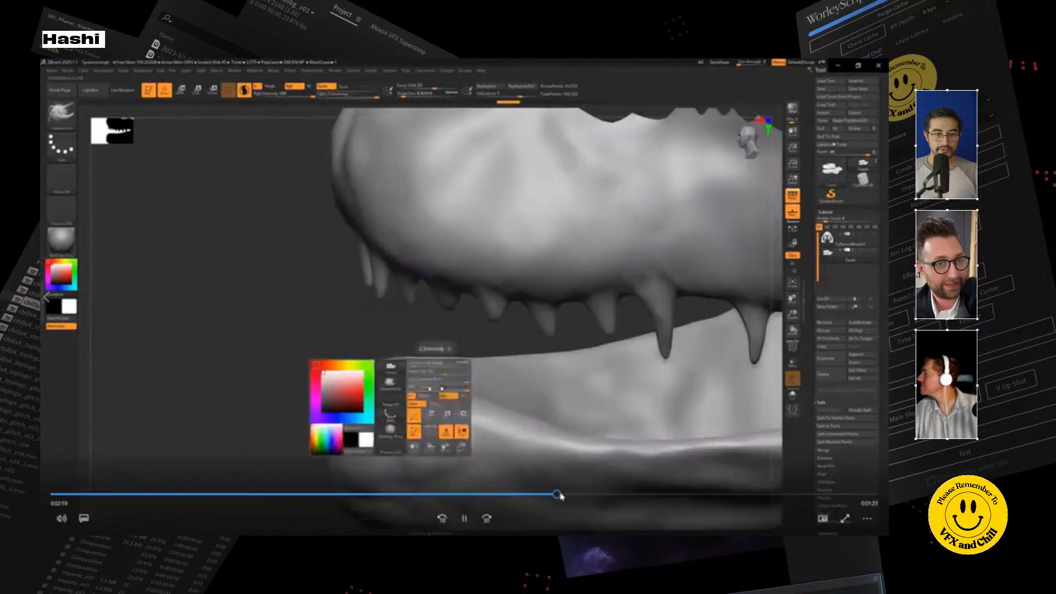
click(567, 495)
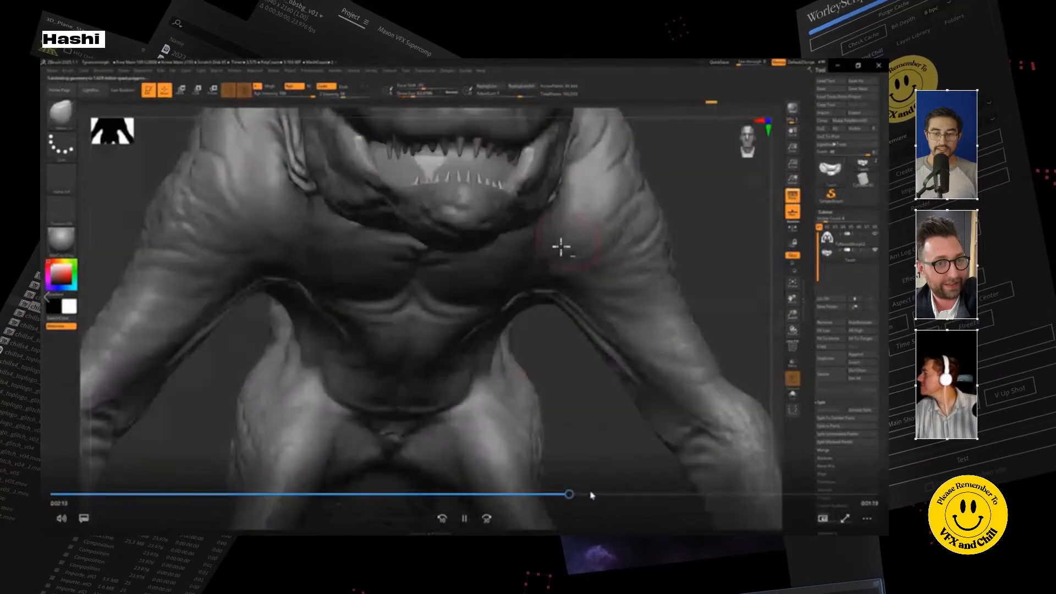
click(596, 494)
click(590, 495)
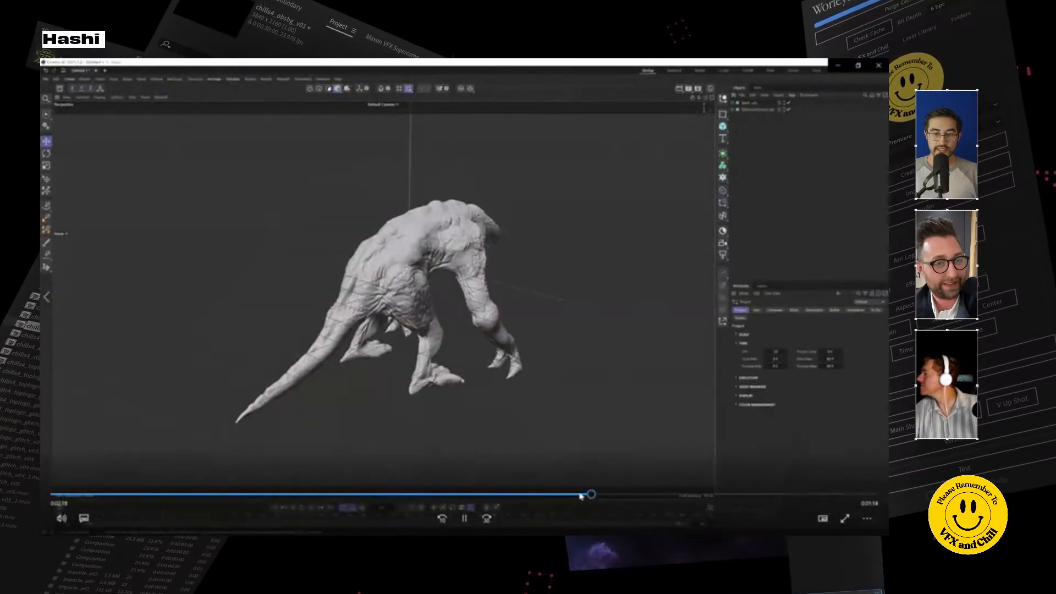
Step: Skip further ahead in the creature sculpting recording to review its Cinema 4D section
click(567, 495)
click(617, 495)
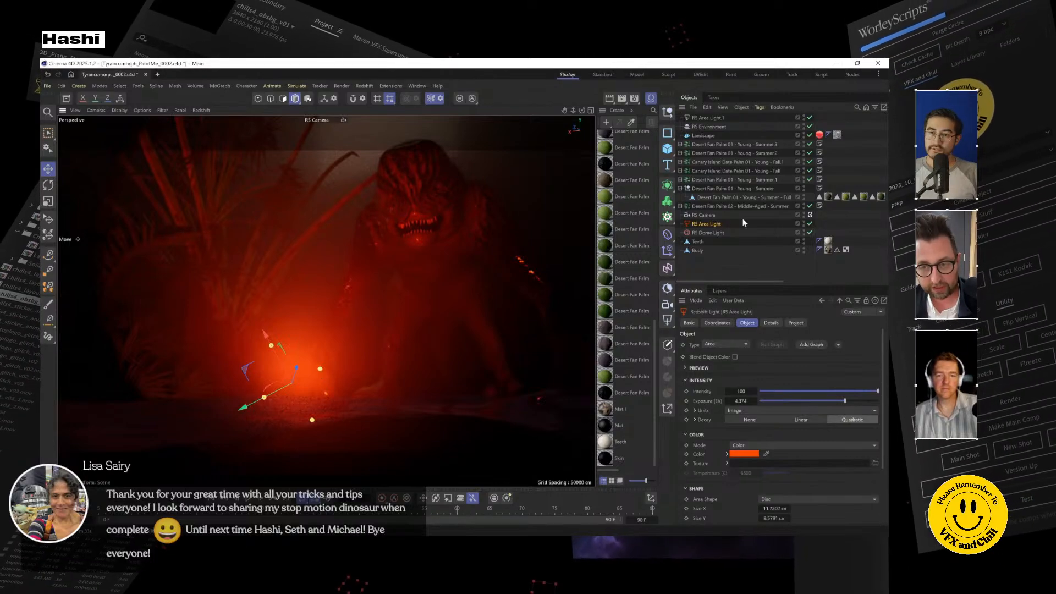
Step: Try a paler, less saturated orange as the color of the selected RS Area Light
click(742, 453)
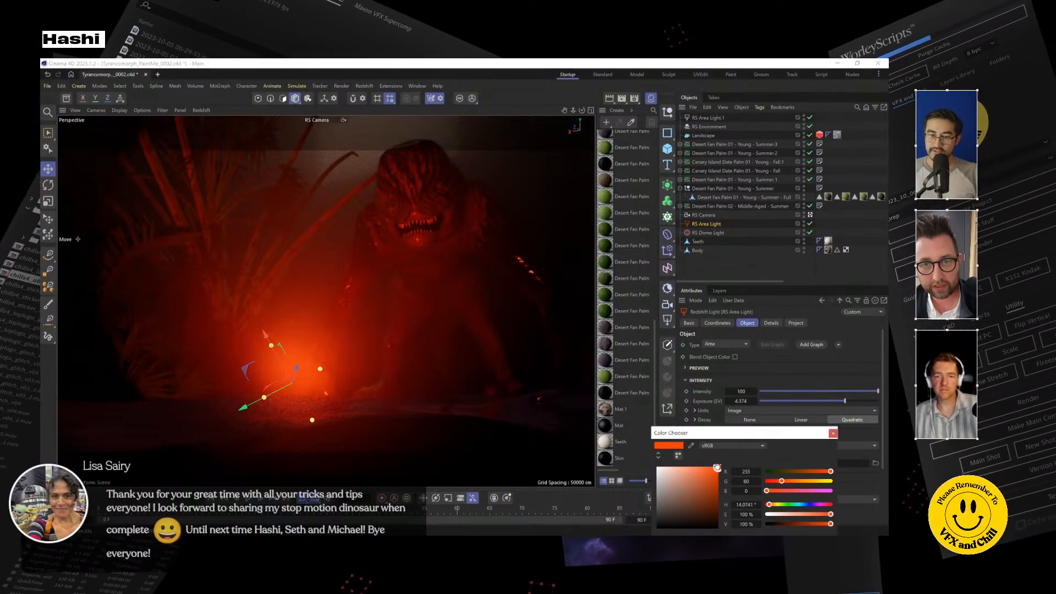
mouse_move(706, 466)
mouse_down()
mouse_move(696, 479)
mouse_move(693, 467)
mouse_up()
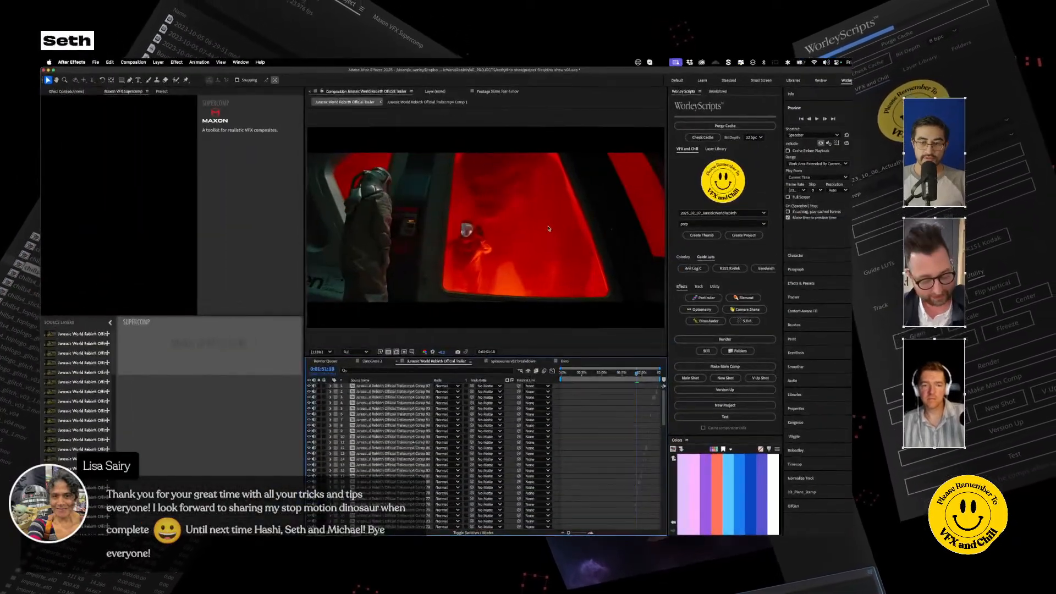
key(grave)
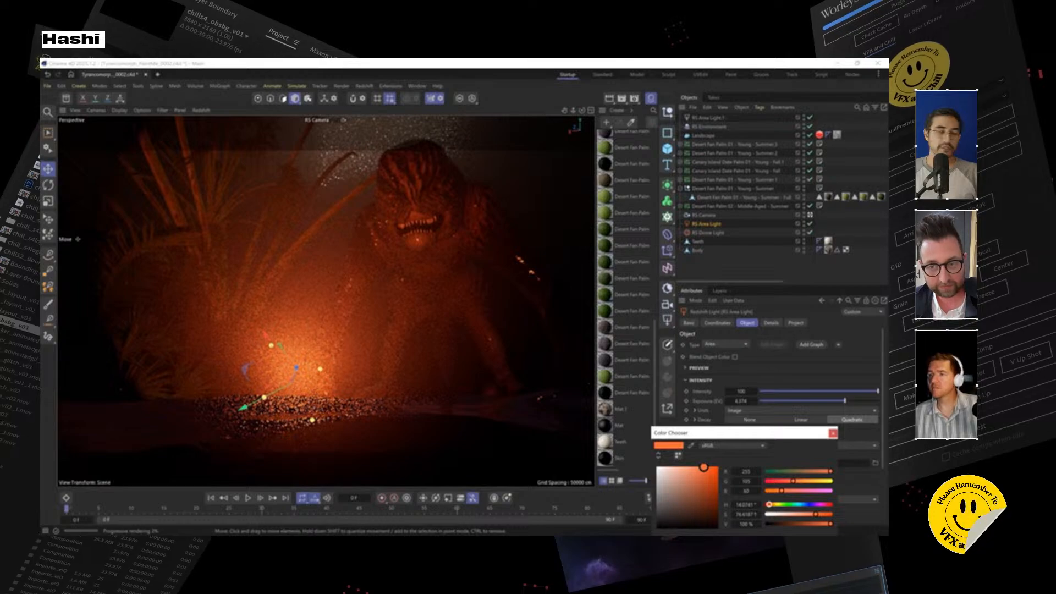
click(833, 433)
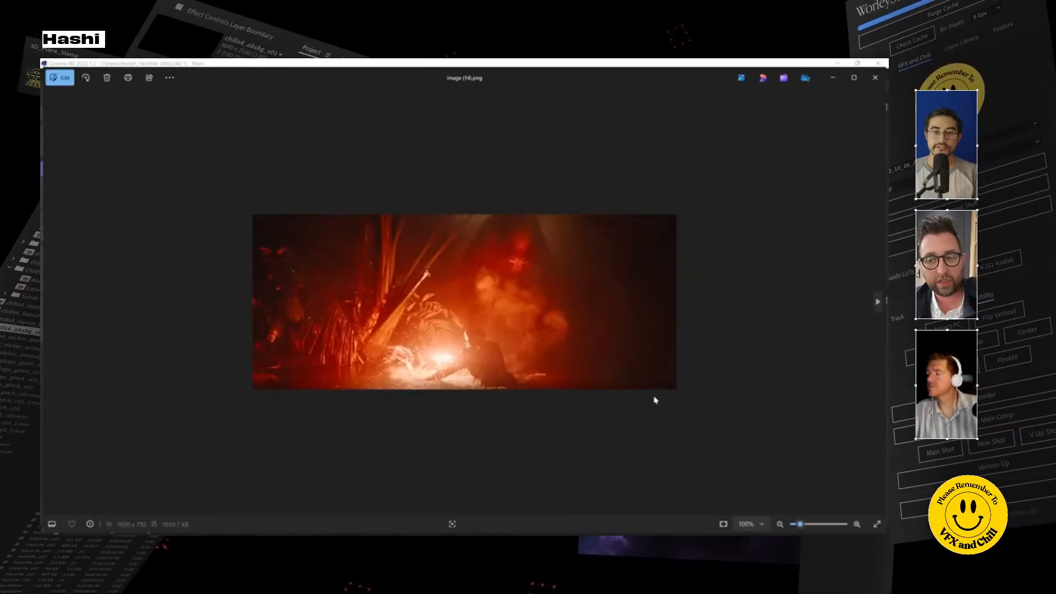
Step: Examine the red flare-lit reference still image (14).png up close, then close it
scroll(523, 333, up, 5)
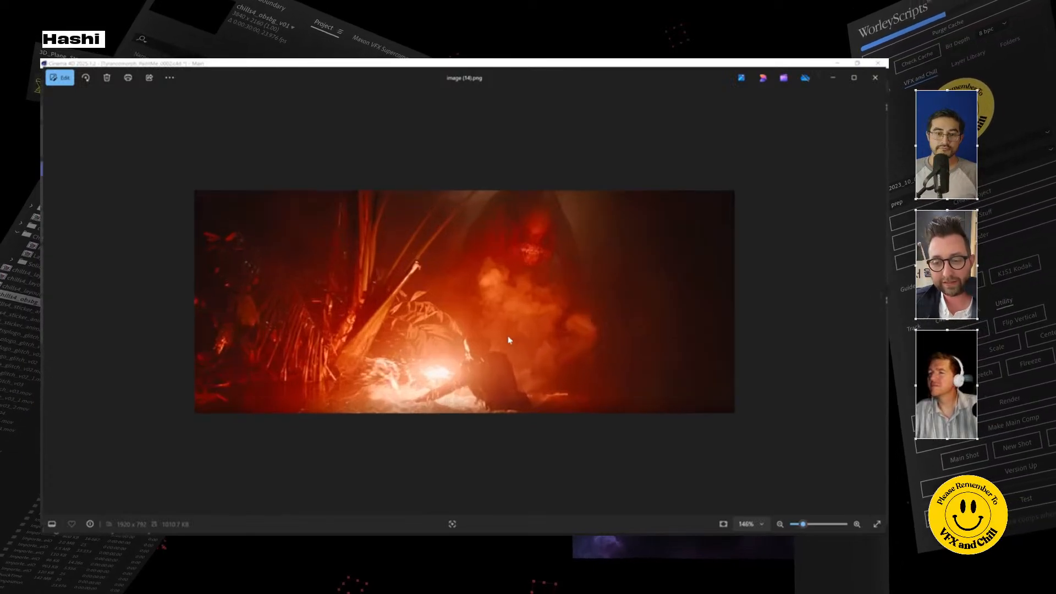
scroll(551, 311, down, 3)
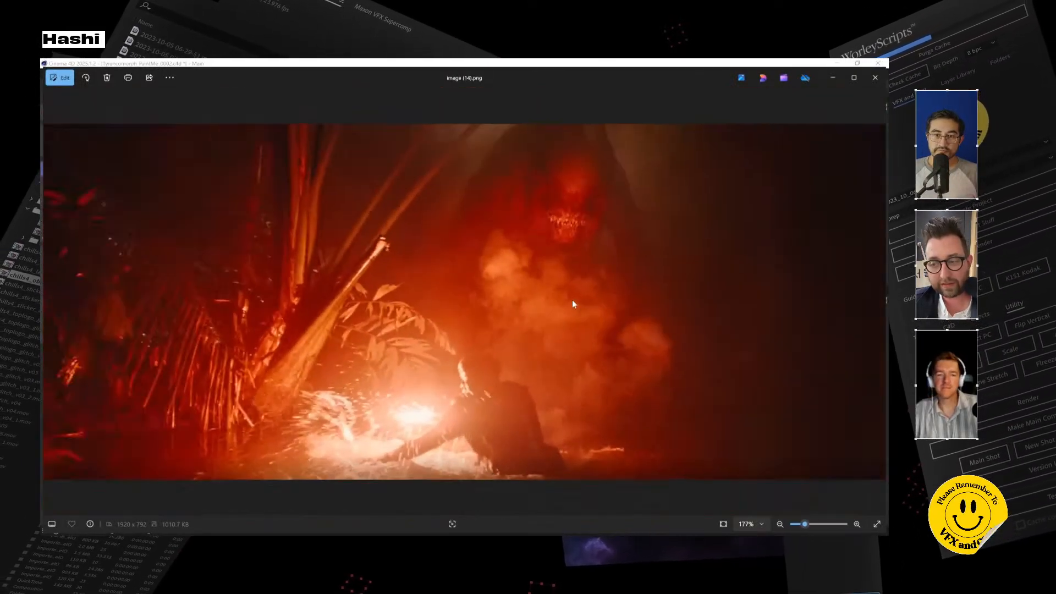
click(876, 78)
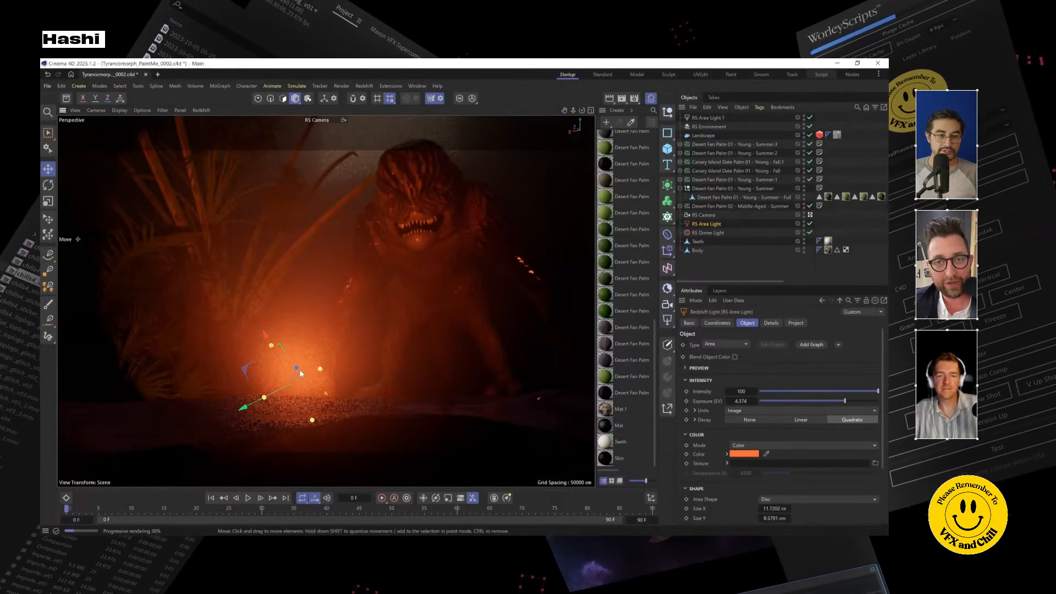
Step: Undo the area light's last color change and reframe the creature in the viewport
drag(302, 373, 394, 259)
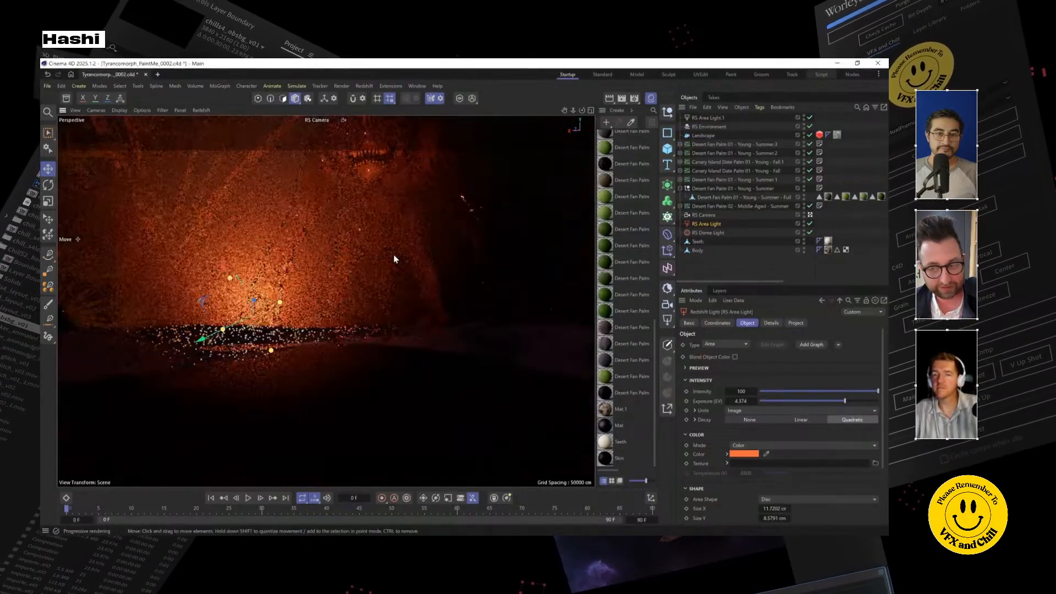
key(ctrl+z)
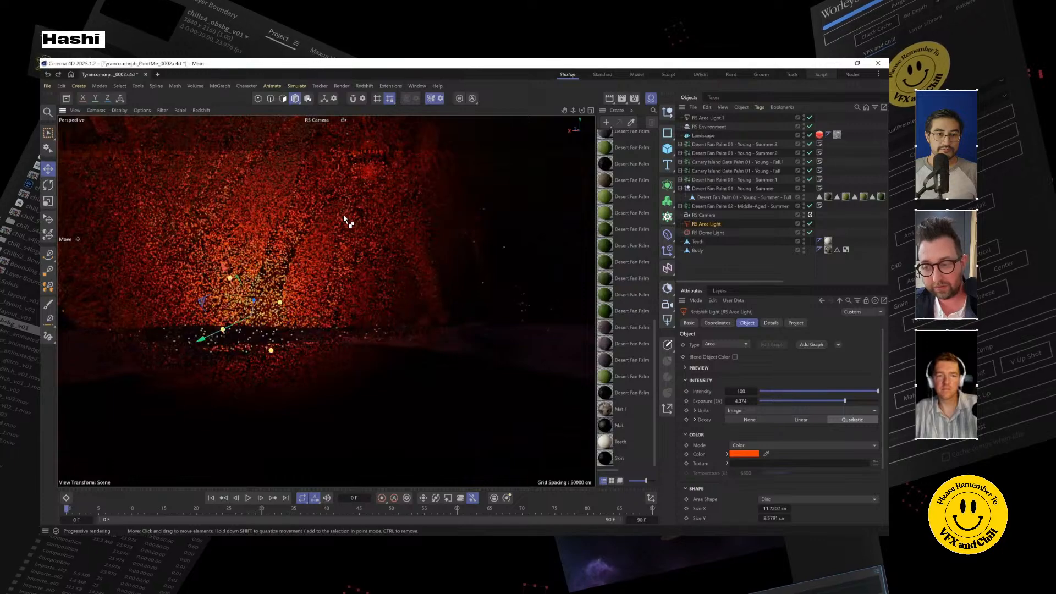
drag(340, 237, 349, 236)
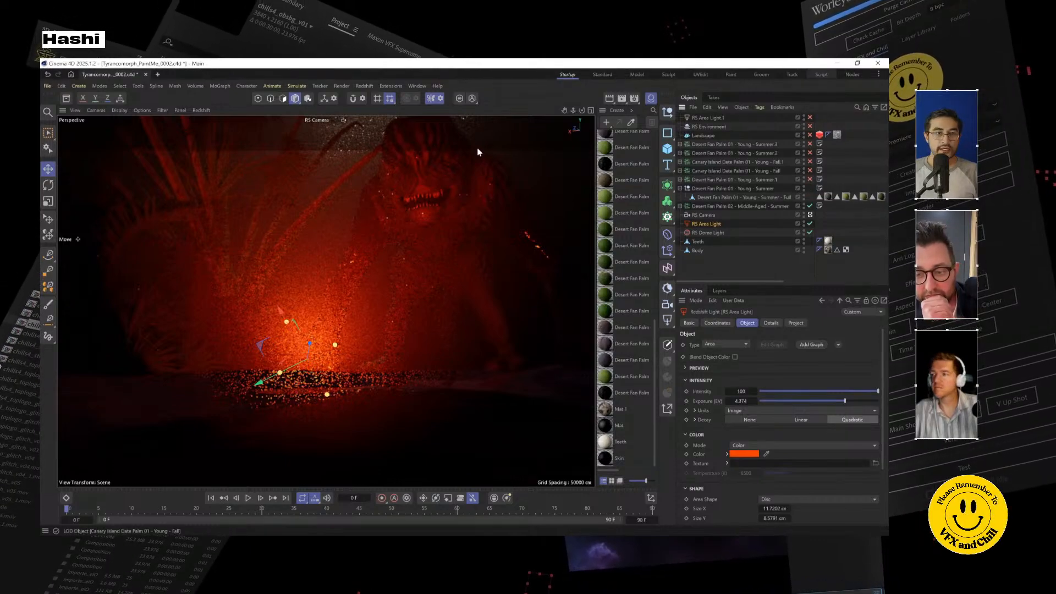
Step: Stop the Redshift IPR render in the viewport
click(208, 119)
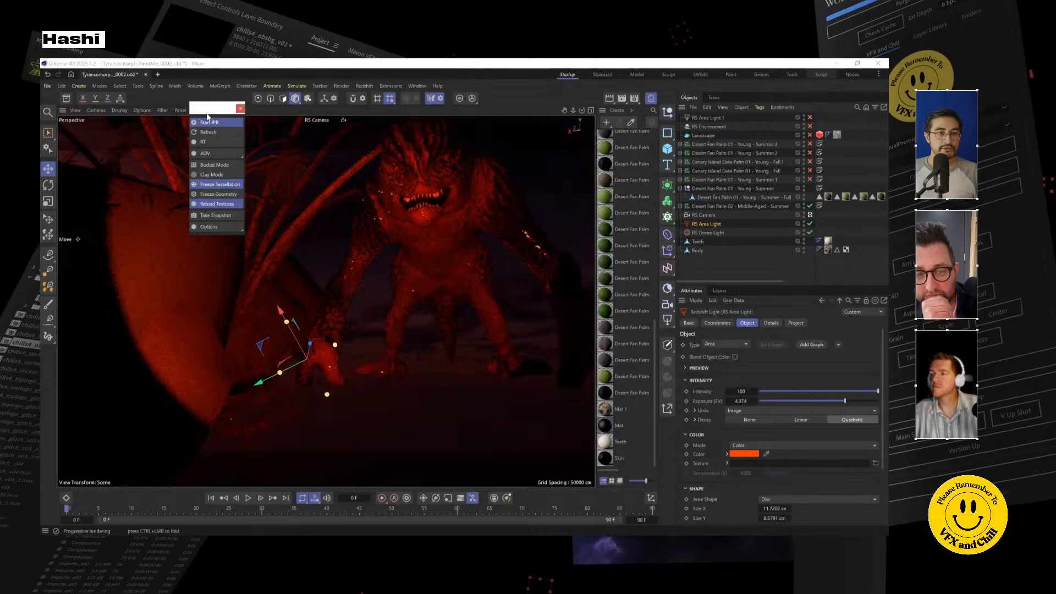
click(212, 123)
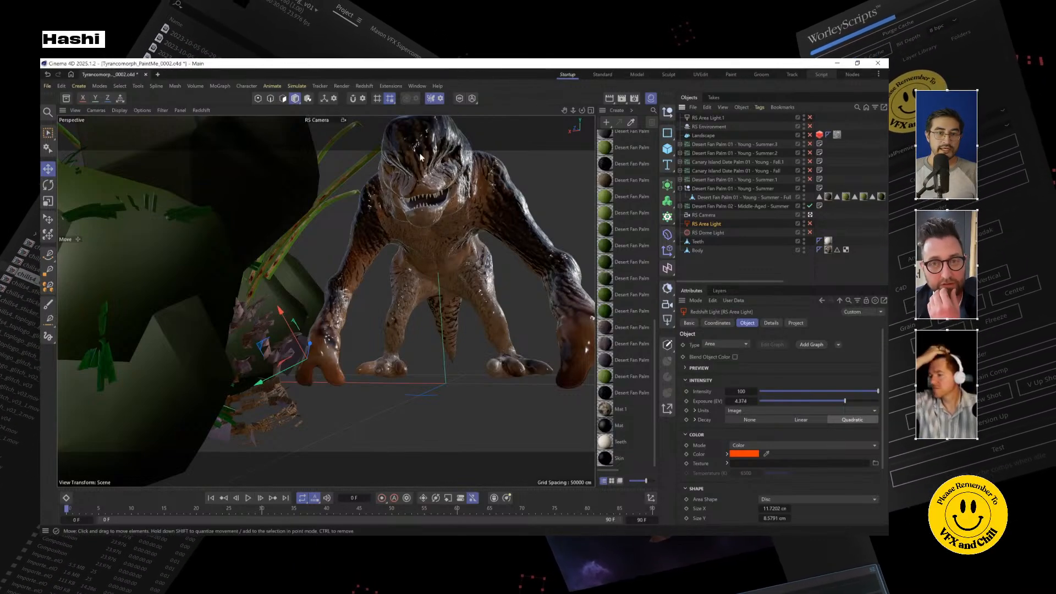
Step: Open the recent scene Tyrancomorph_PaintMe_0001.c4d and show the creature from a three-quarter front view
click(48, 85)
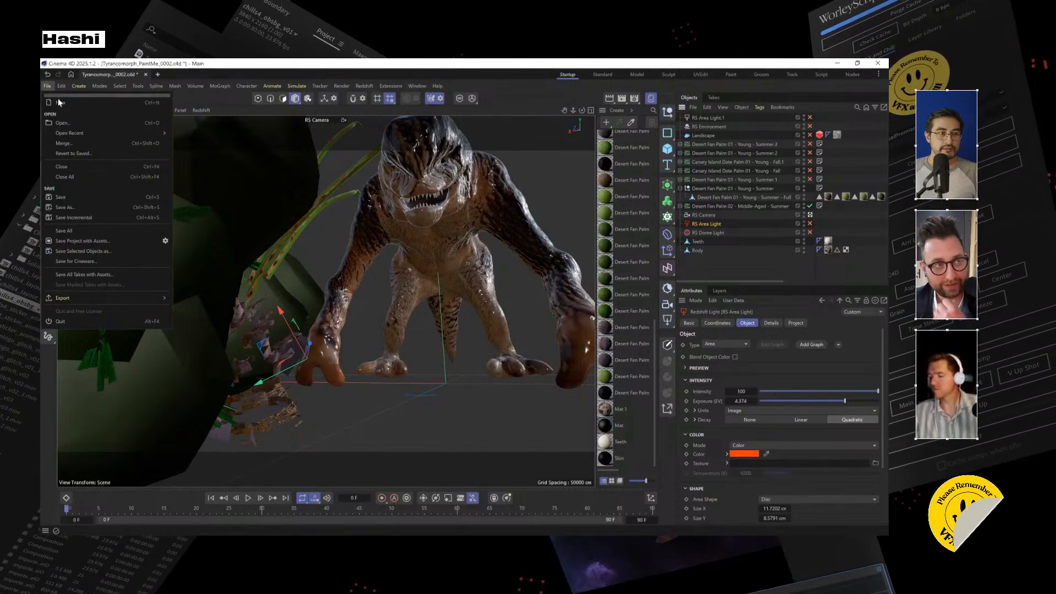
mouse_move(164, 133)
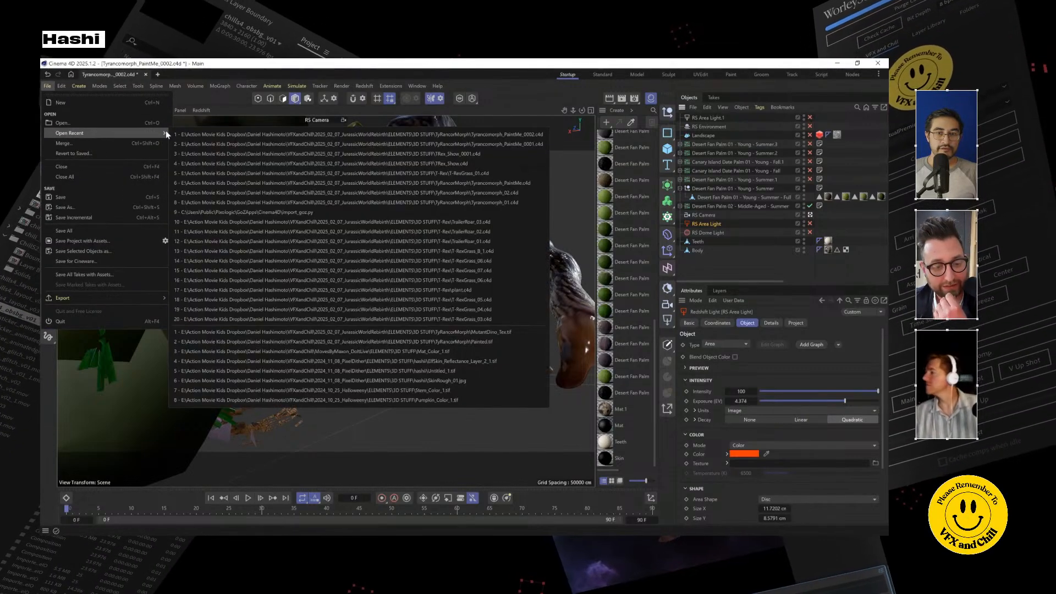
click(382, 144)
drag(330, 308, 379, 264)
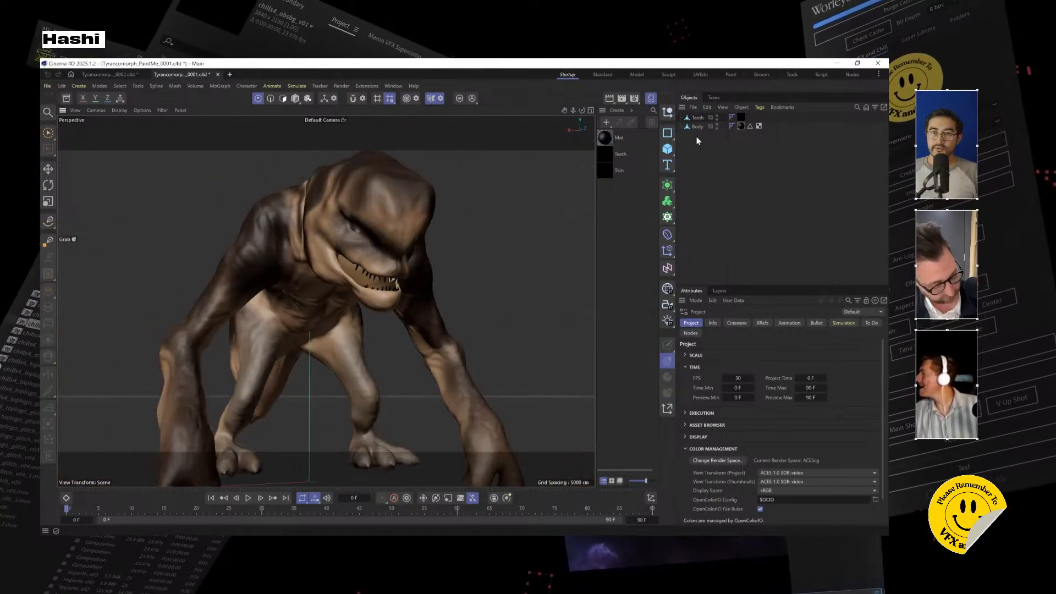
Step: Switch to the Paint layout and select the Body object's Mat material tag
click(607, 139)
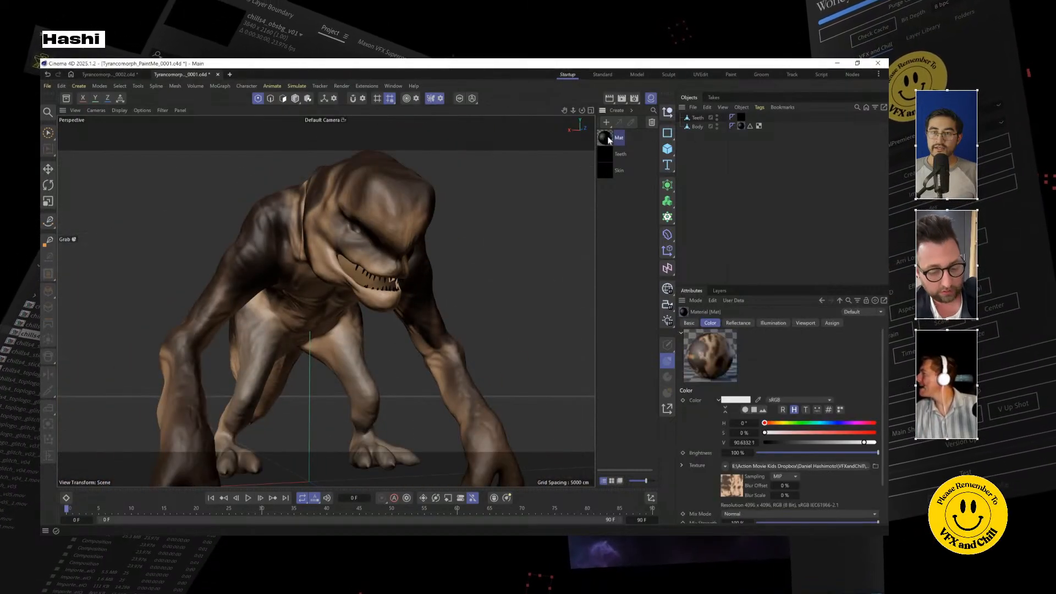
click(732, 75)
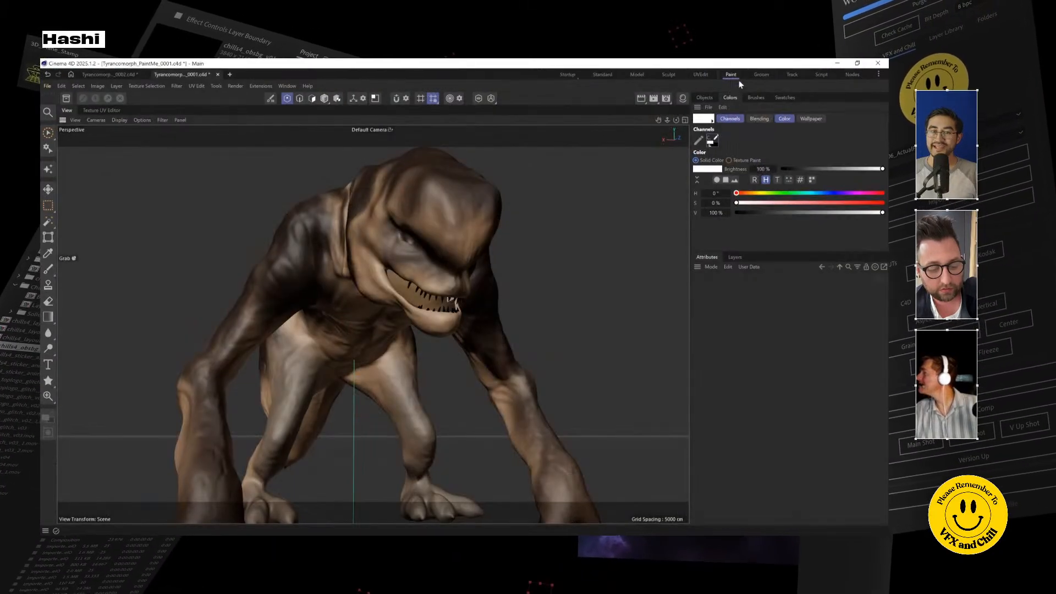
click(709, 98)
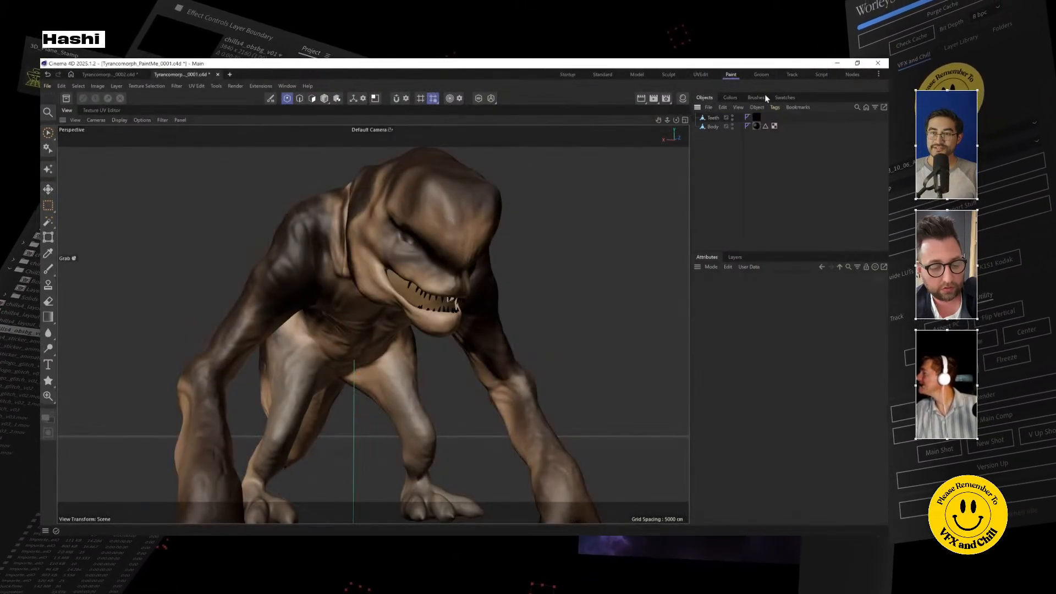
click(760, 97)
click(705, 98)
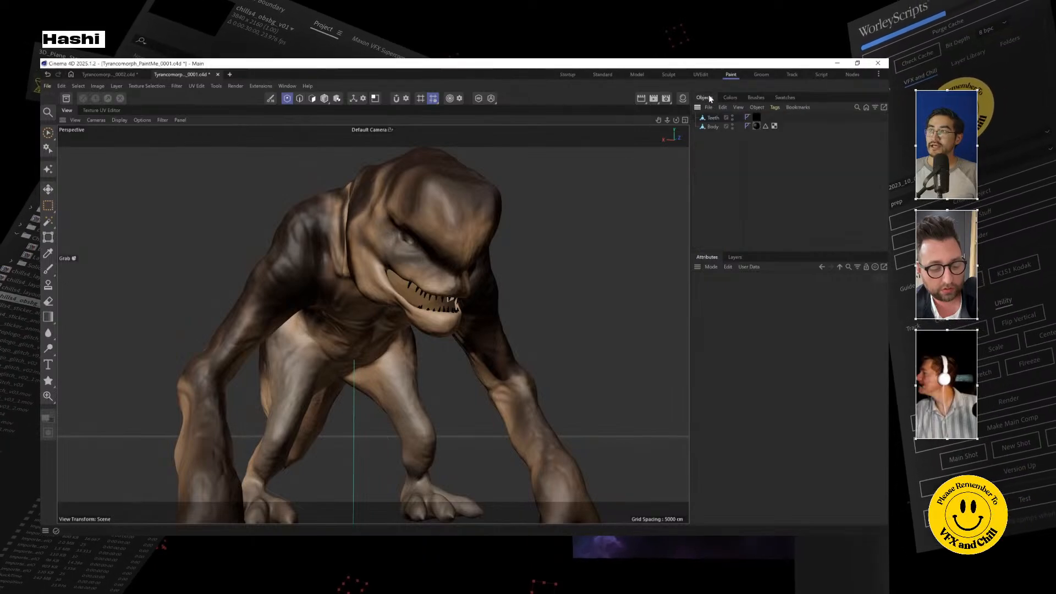
click(713, 127)
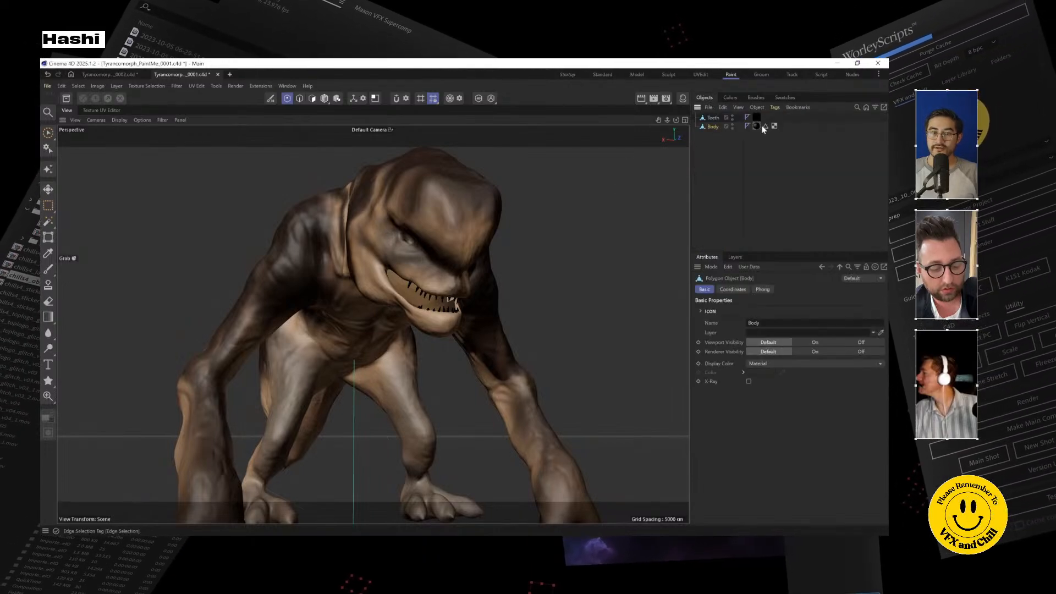
click(756, 126)
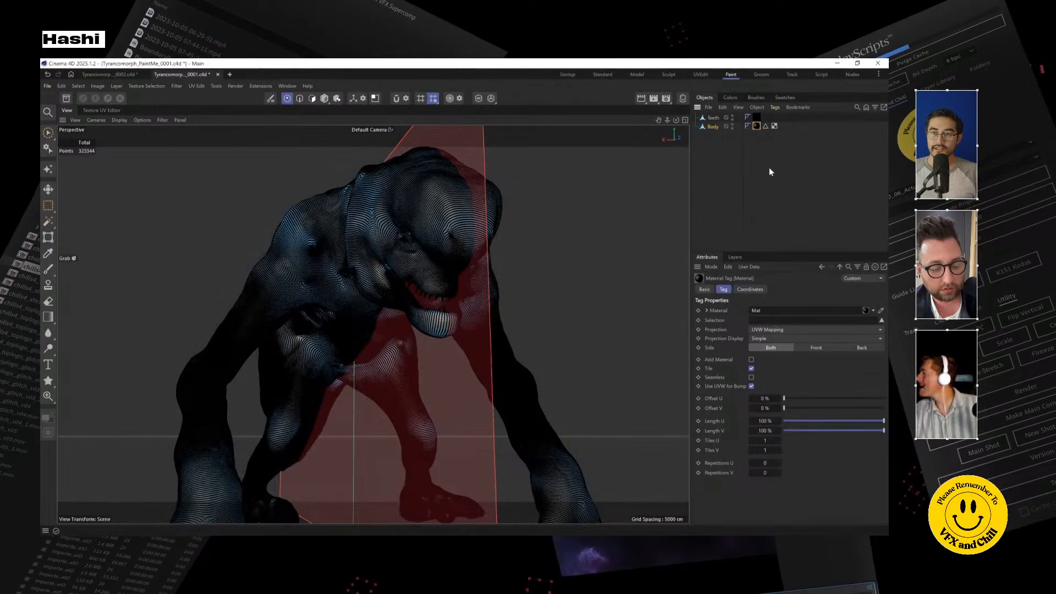
click(733, 132)
click(757, 126)
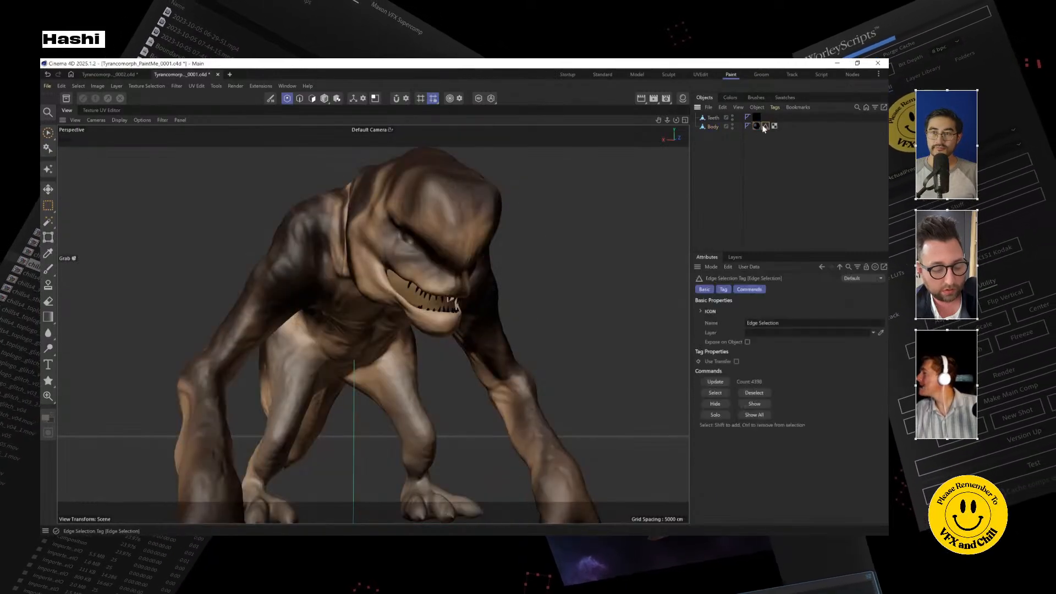
Step: Activate the paint Brush, show the Material Manager, and target the color texture of Body's Mat material
click(756, 97)
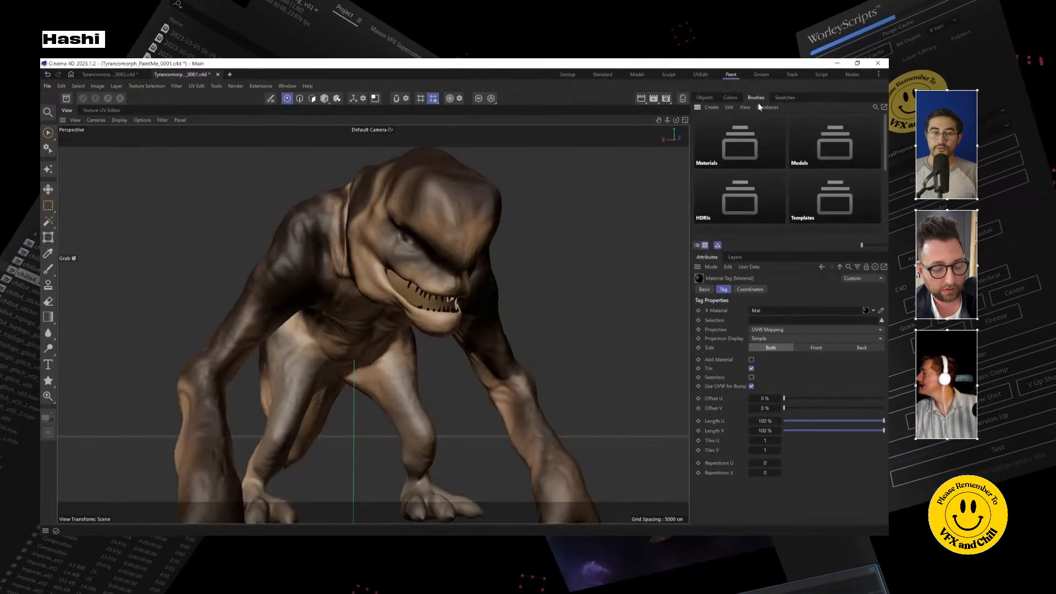
click(48, 270)
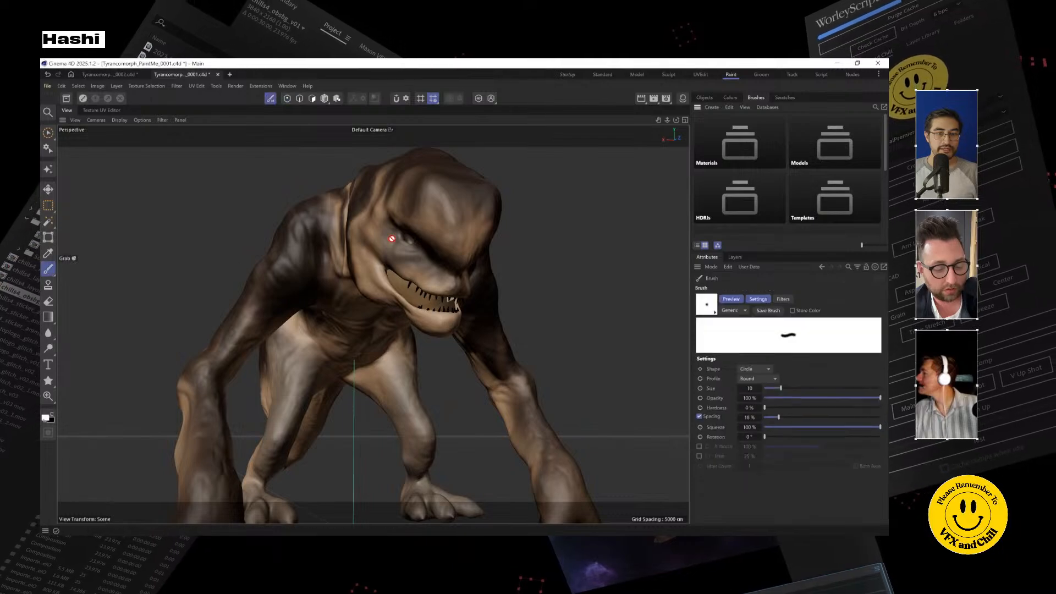
click(683, 99)
click(705, 98)
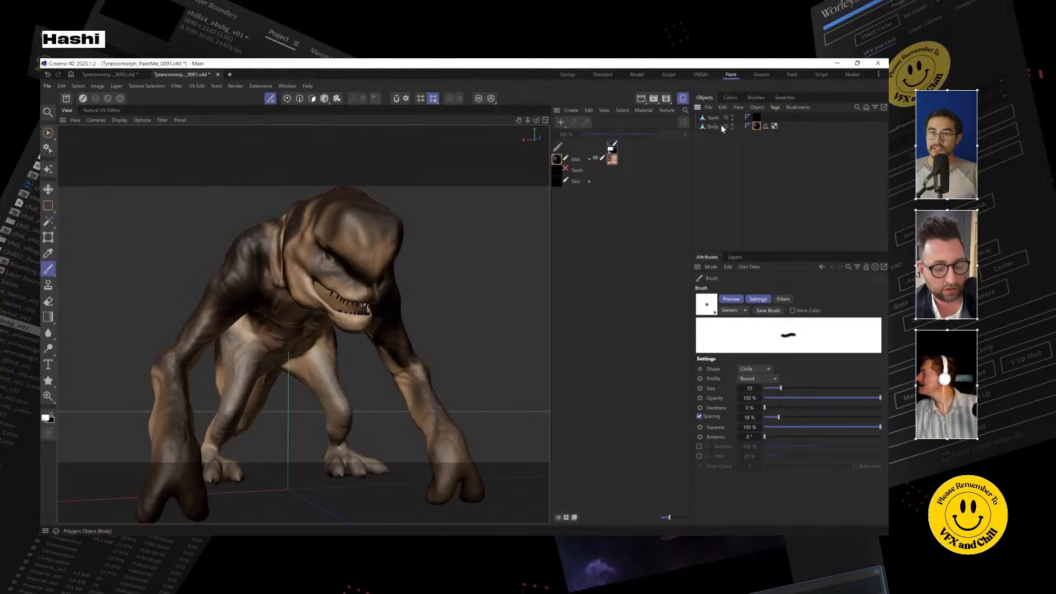
click(712, 126)
click(612, 160)
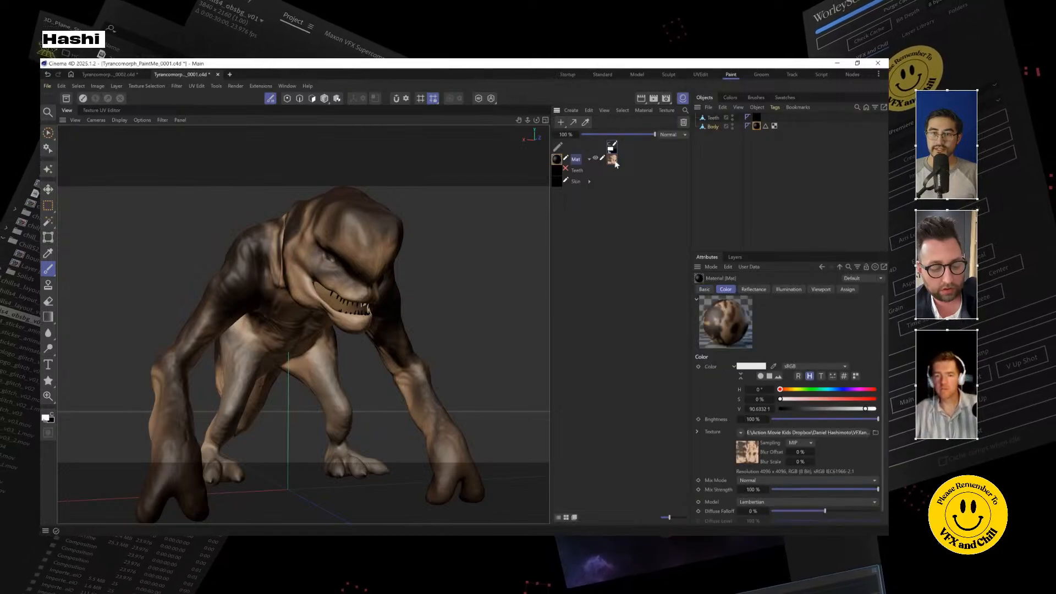
Step: Paint loose white test strokes across the creature's head and shoulder, then undo them
drag(356, 239, 372, 257)
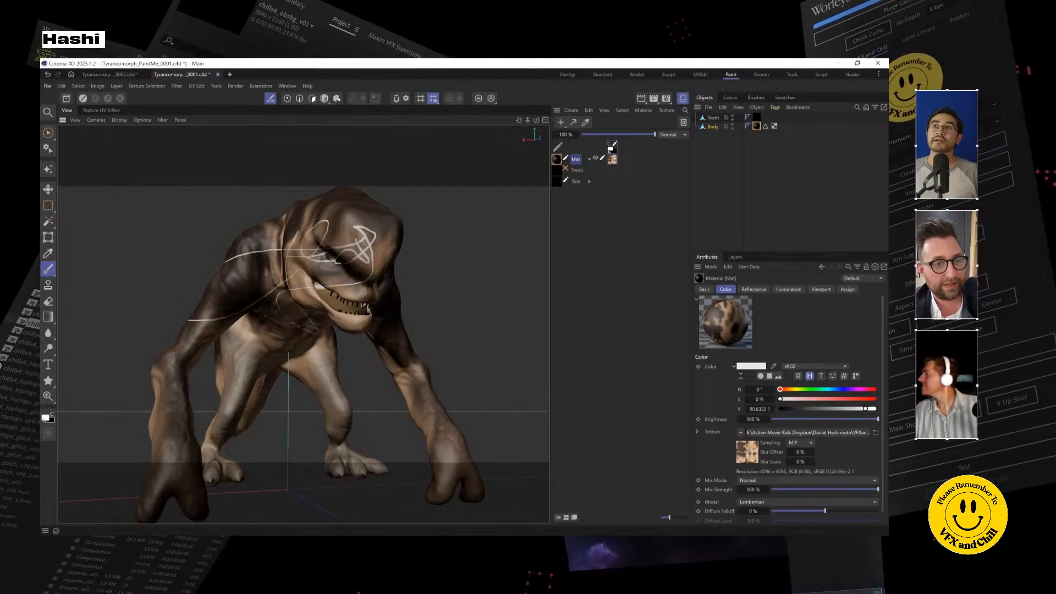
key(ctrl+z)
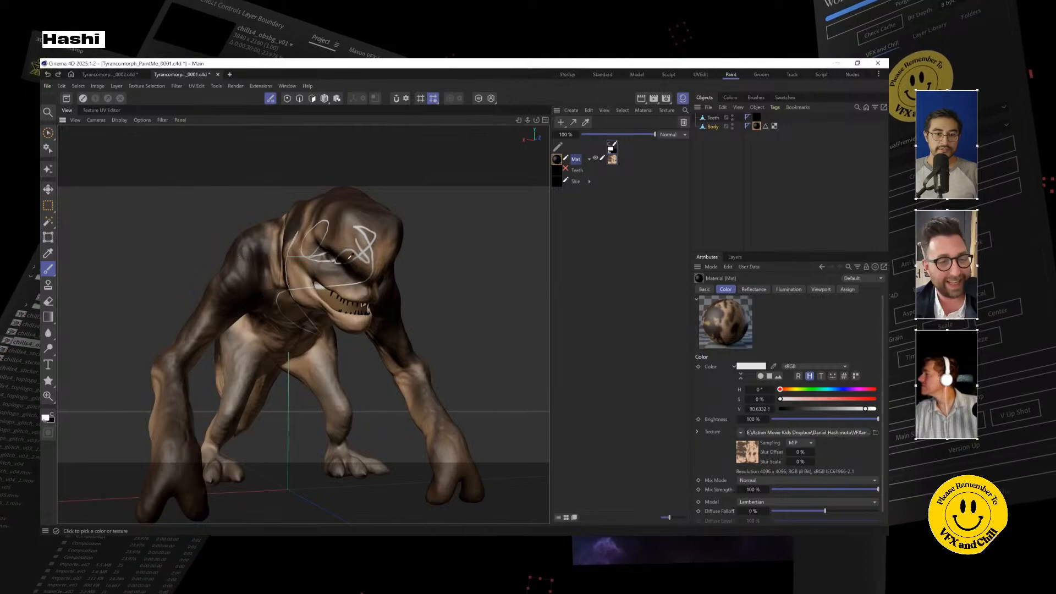
key(ctrl+z)
key(ctrl+z)
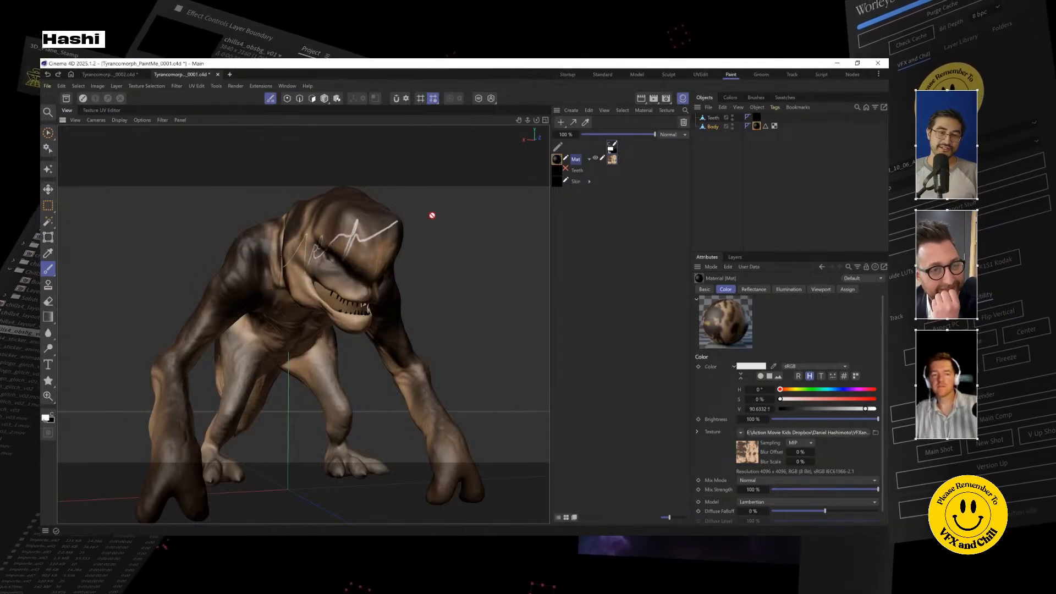
key(ctrl+z)
Step: Fill the Body's entire color texture with white using the Fill Bitmap tool
drag(369, 242, 332, 279)
scroll(388, 224, up, 5)
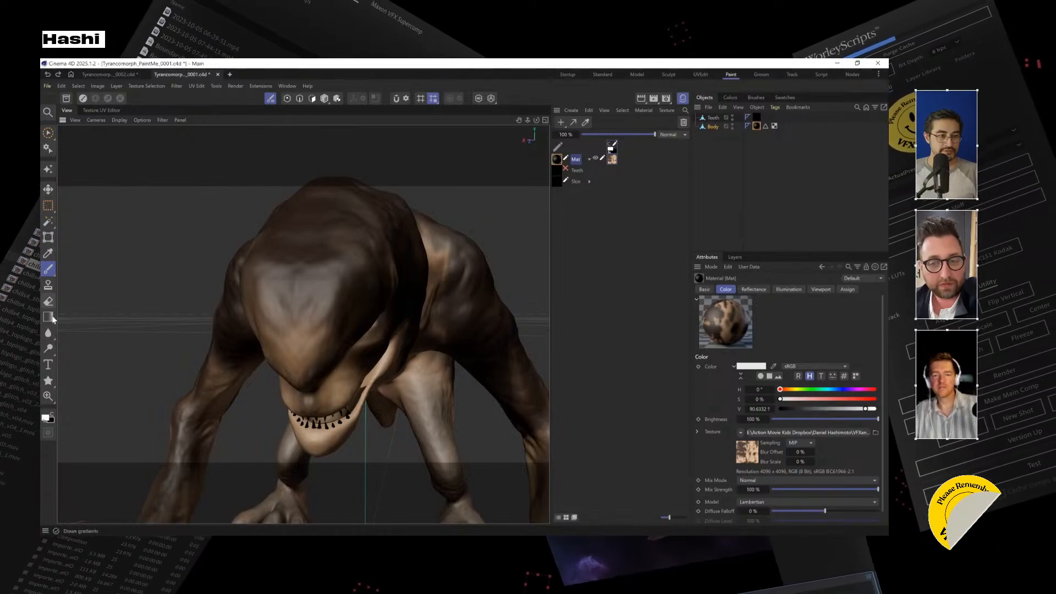
click(53, 334)
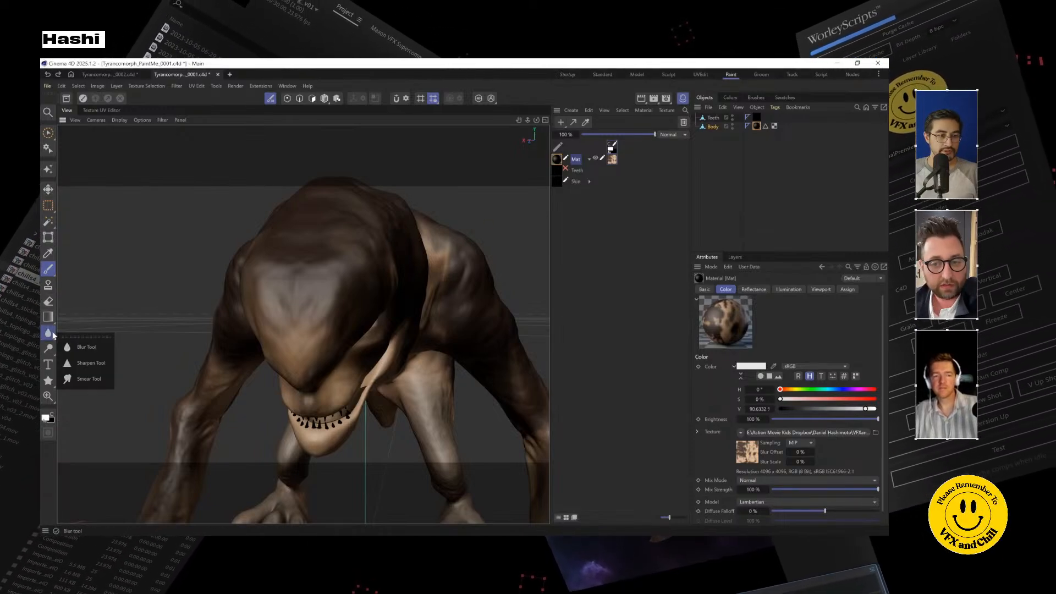
click(50, 273)
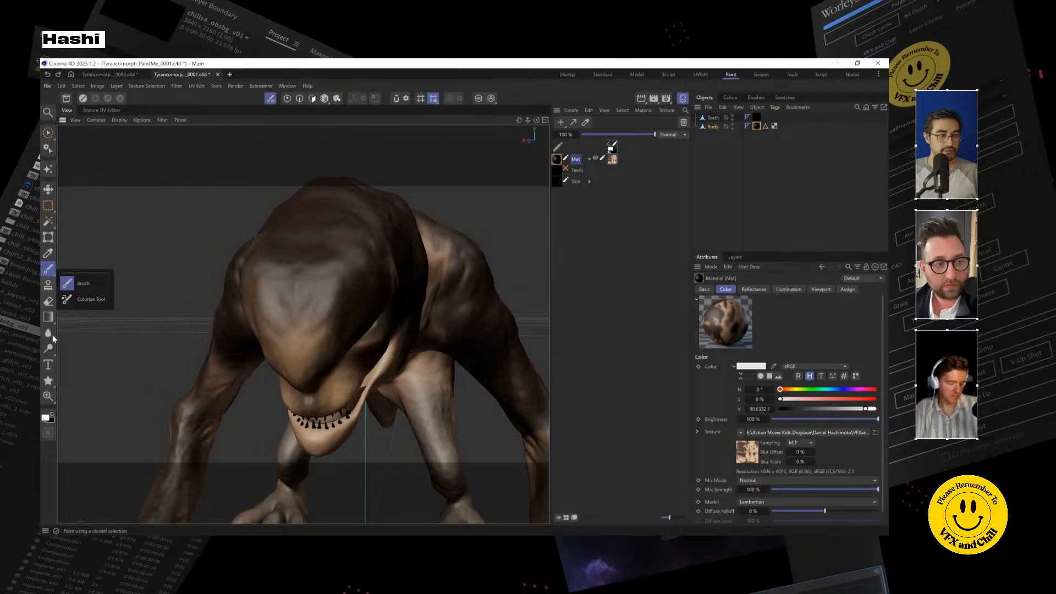
click(49, 317)
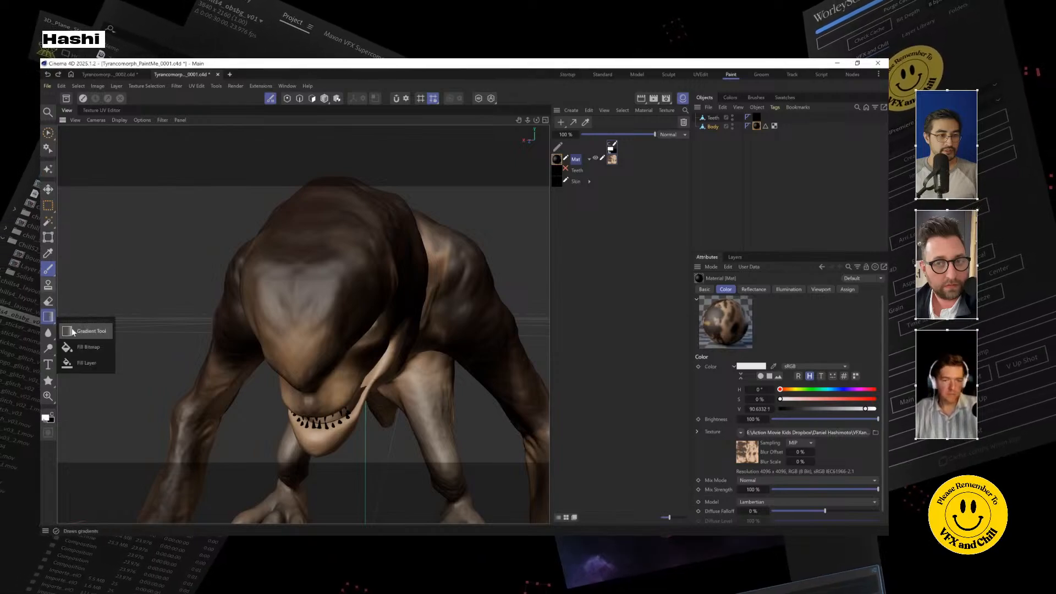
click(91, 347)
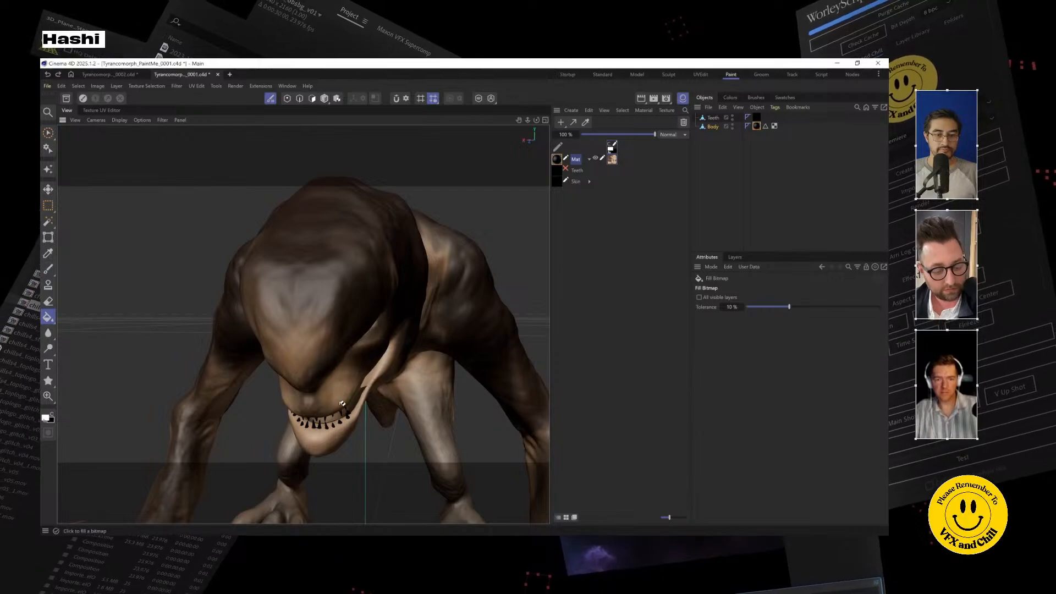
click(328, 436)
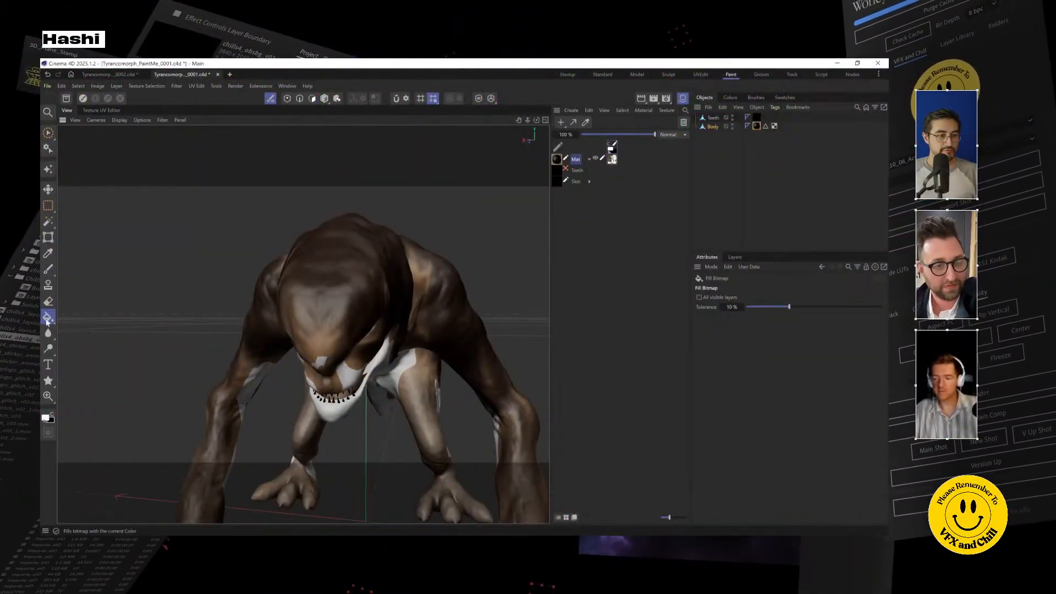
drag(47, 320, 130, 367)
click(335, 400)
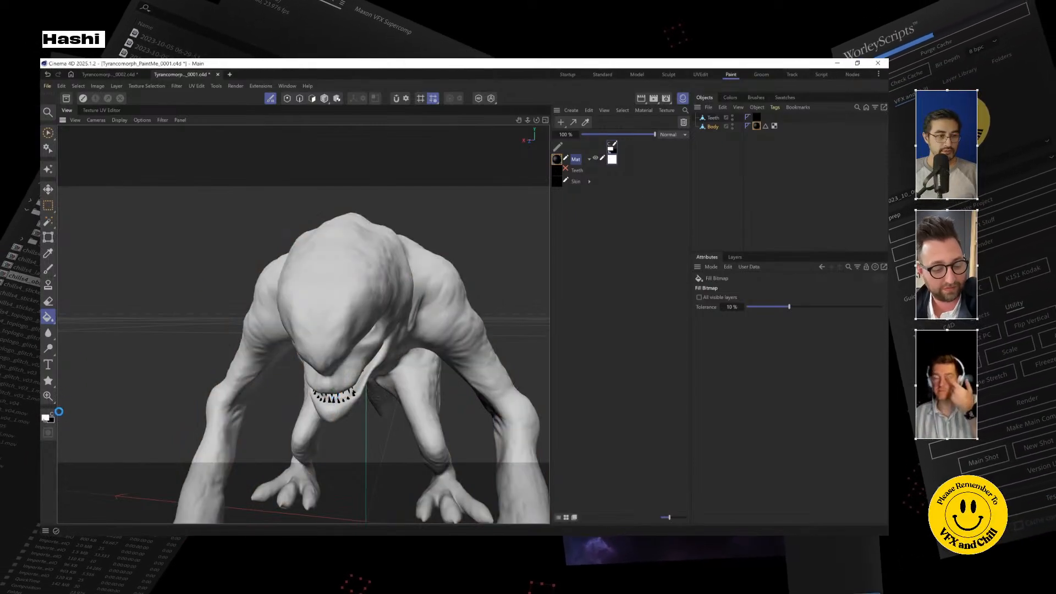
Step: Activate the paint Brush and set its color to dark brown with hue 35°, saturation 61% and value 40%
click(756, 98)
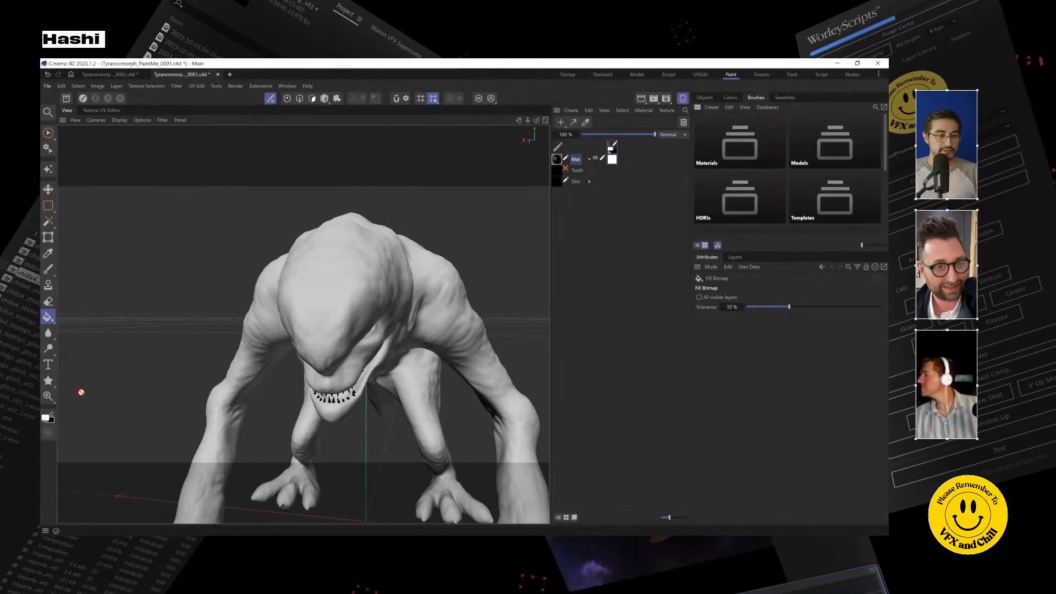
click(49, 270)
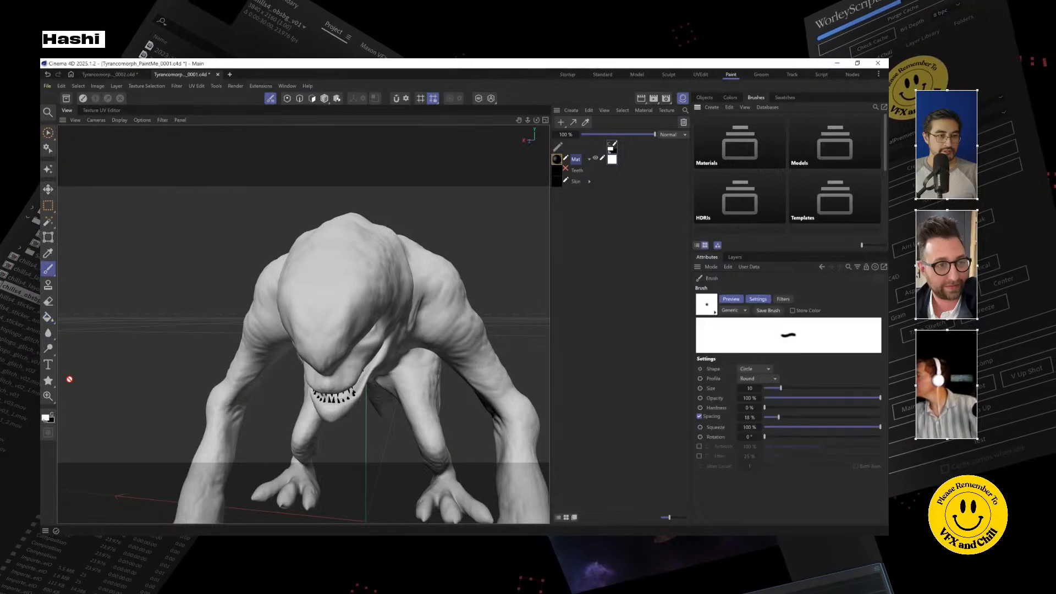
click(51, 422)
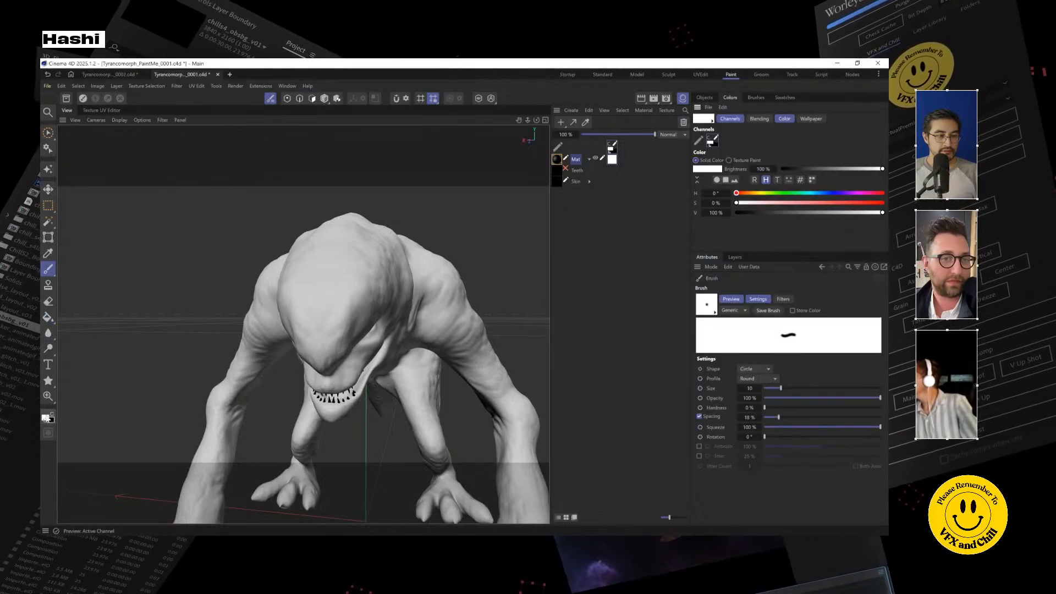
click(790, 194)
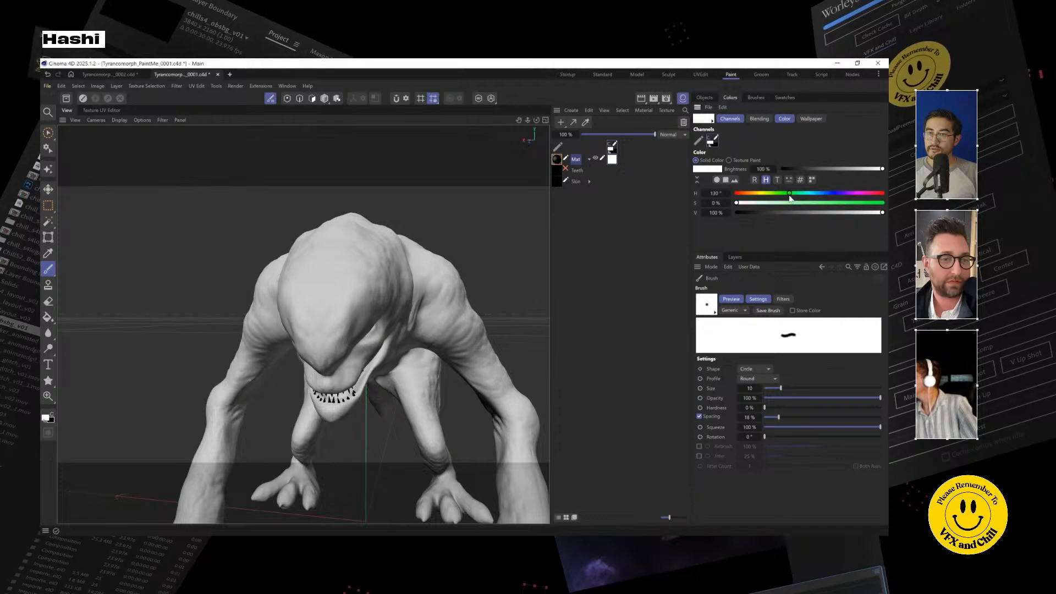
click(825, 204)
drag(783, 194, 750, 194)
drag(825, 212, 794, 215)
Step: Paint dark patches over the creature's head, back, shoulder and limbs, enlarging the soft brush to size 287
drag(341, 256, 336, 239)
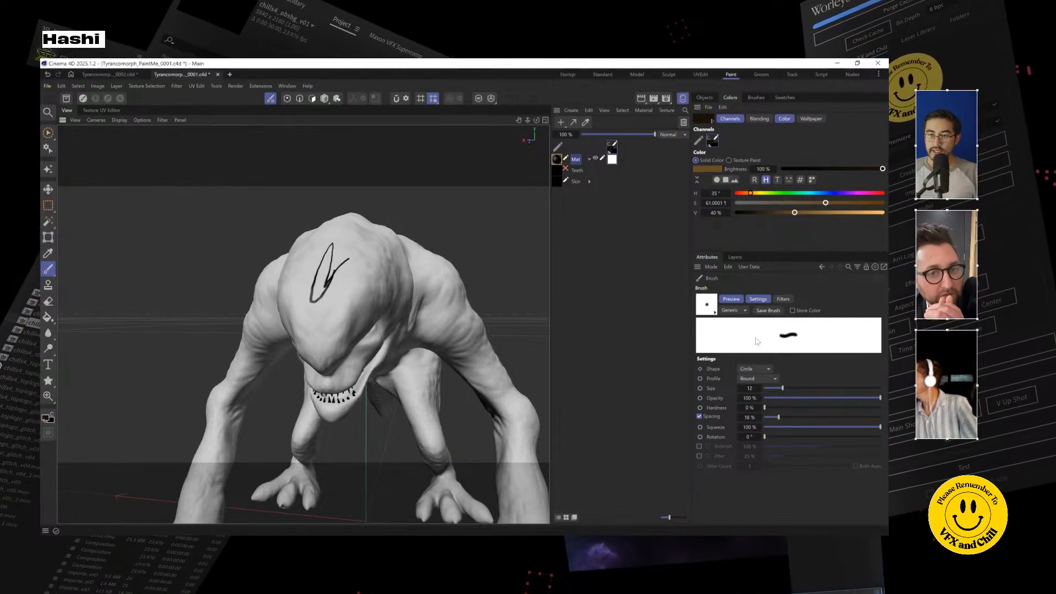
drag(767, 387, 831, 388)
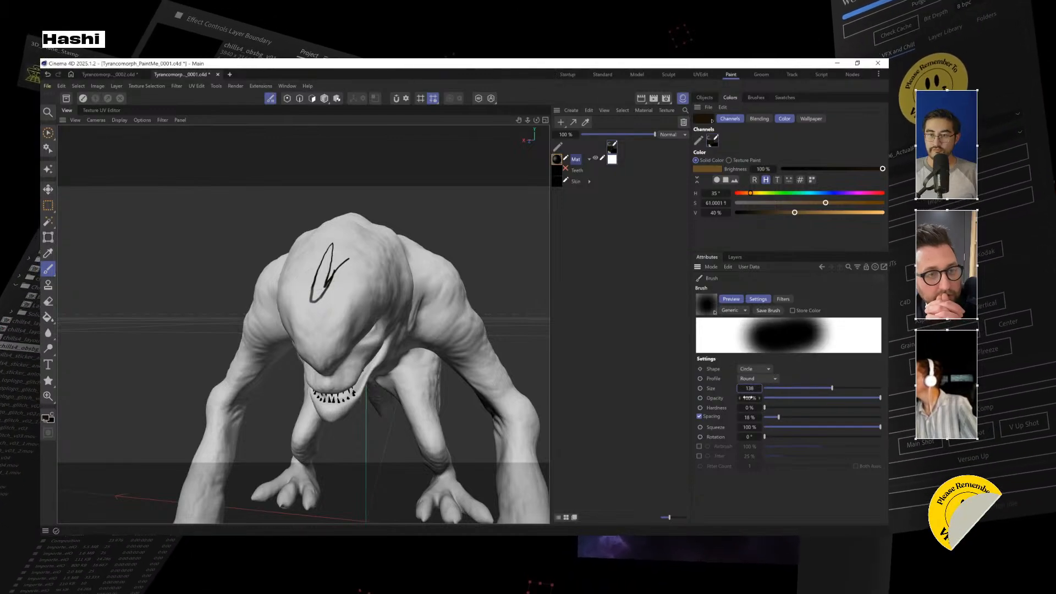
drag(749, 388, 781, 388)
mouse_move(322, 352)
mouse_down()
mouse_move(335, 286)
mouse_move(375, 216)
mouse_move(365, 341)
mouse_move(341, 295)
mouse_move(205, 228)
mouse_move(385, 256)
mouse_move(457, 322)
mouse_move(264, 264)
mouse_move(248, 352)
mouse_move(352, 385)
mouse_move(373, 292)
mouse_move(236, 247)
mouse_move(292, 245)
mouse_move(341, 275)
mouse_move(226, 246)
mouse_move(297, 283)
mouse_move(219, 237)
mouse_move(280, 220)
mouse_move(401, 302)
mouse_move(397, 254)
mouse_up()
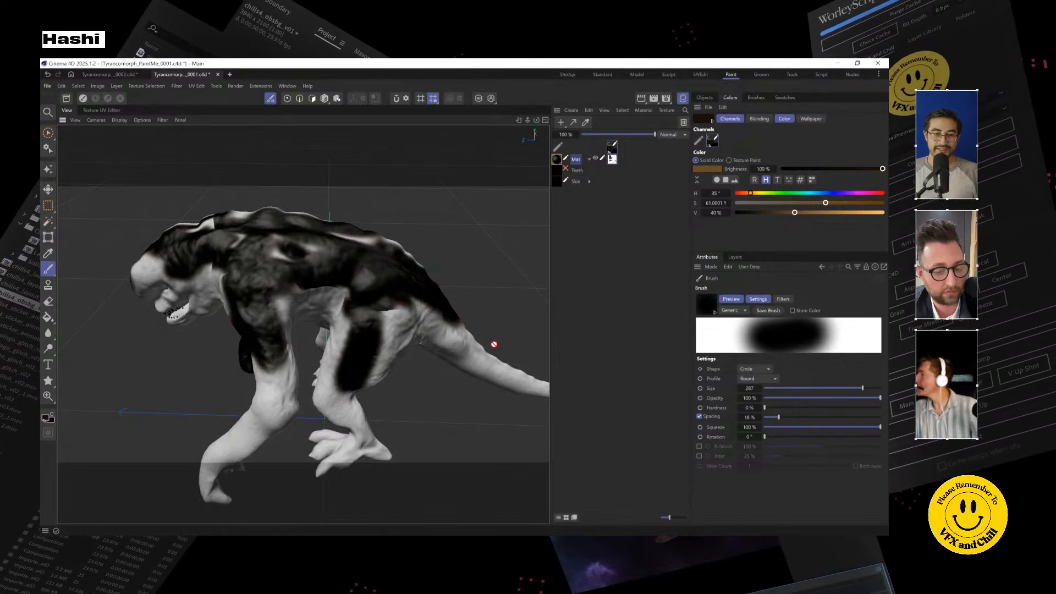
mouse_move(406, 306)
mouse_down()
mouse_move(268, 321)
mouse_move(262, 295)
mouse_move(385, 325)
mouse_move(527, 334)
mouse_move(542, 320)
mouse_move(211, 373)
mouse_move(238, 305)
mouse_move(364, 280)
mouse_move(348, 256)
mouse_move(323, 265)
mouse_move(295, 255)
mouse_up()
scroll(295, 255, up, 4)
mouse_move(238, 285)
mouse_down()
mouse_move(259, 278)
mouse_move(186, 338)
mouse_move(289, 279)
mouse_up()
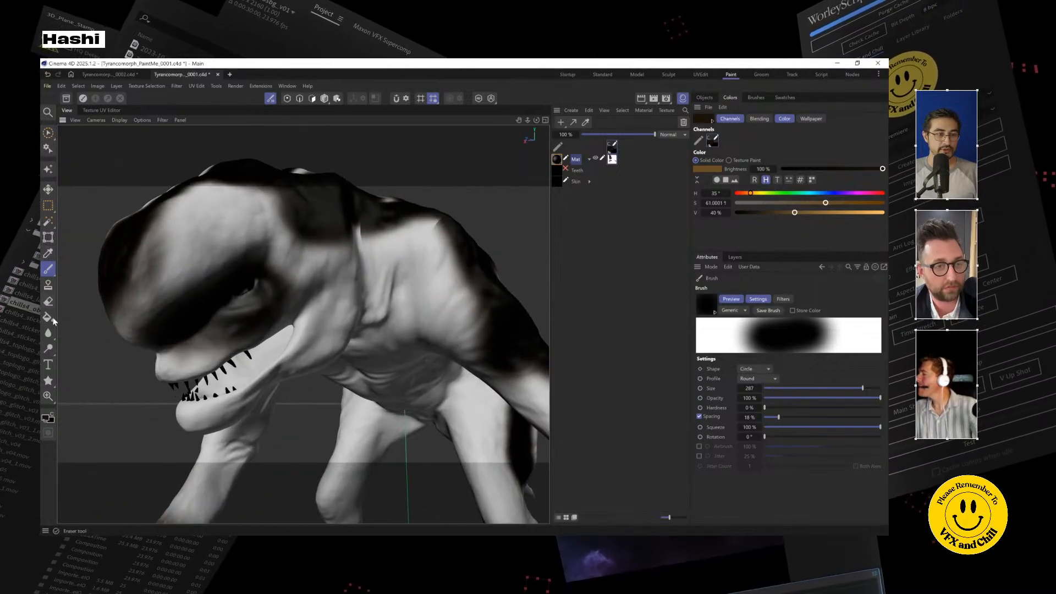
Step: Activate the Smear Tool and set its size to 235
mouse_move(50, 319)
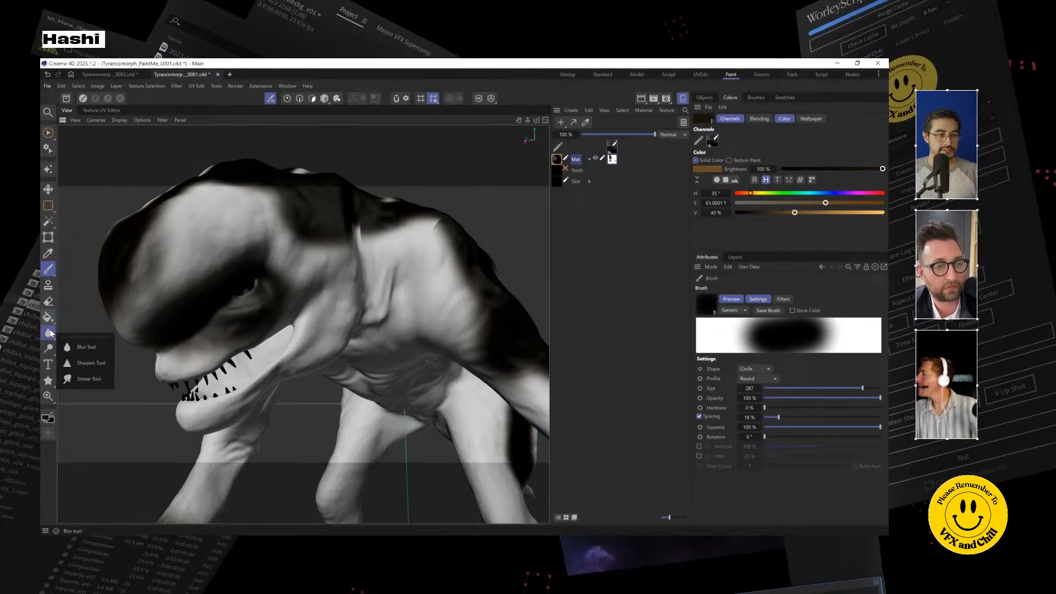
click(48, 332)
drag(781, 397, 833, 396)
mouse_move(749, 397)
mouse_down()
mouse_move(779, 396)
mouse_move(697, 407)
mouse_move(771, 396)
mouse_up()
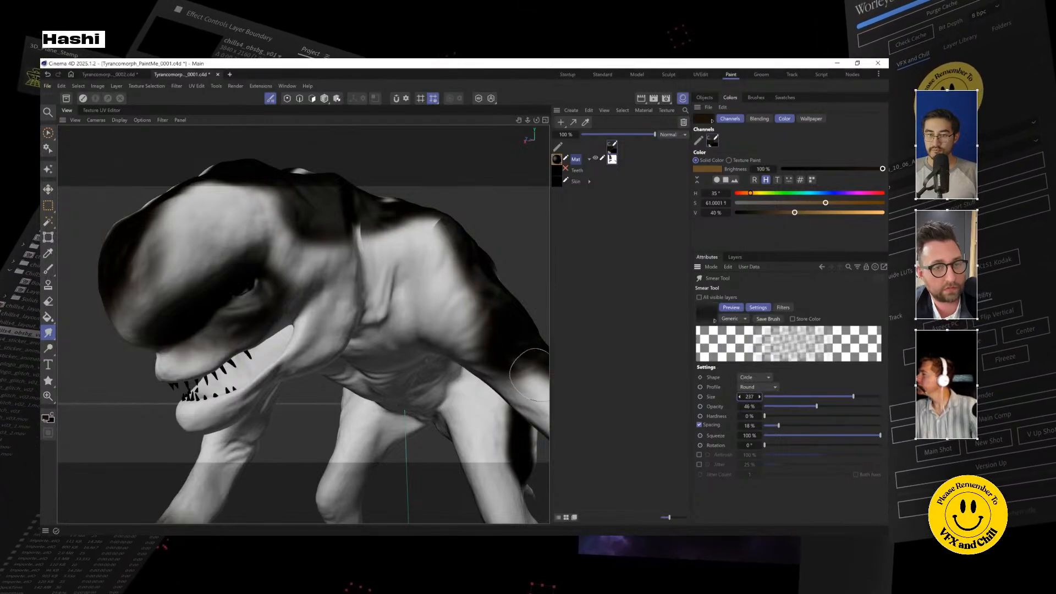
Step: Smear the dark patches into the white areas across the creature's head, neck and shoulders, working around the model
mouse_move(232, 240)
mouse_down()
mouse_move(231, 227)
mouse_move(235, 237)
mouse_move(324, 193)
mouse_move(324, 220)
mouse_up()
drag(231, 179, 231, 199)
drag(168, 231, 153, 250)
drag(408, 177, 408, 239)
mouse_move(461, 182)
mouse_down()
mouse_move(473, 300)
mouse_move(382, 349)
mouse_move(292, 377)
mouse_move(292, 439)
mouse_move(448, 217)
mouse_up()
drag(380, 216, 371, 256)
drag(324, 173, 316, 211)
drag(267, 294, 261, 329)
mouse_move(299, 212)
mouse_down()
mouse_move(275, 266)
mouse_move(231, 280)
mouse_up()
mouse_move(258, 220)
mouse_down()
mouse_move(198, 264)
mouse_move(201, 292)
mouse_move(218, 283)
mouse_up()
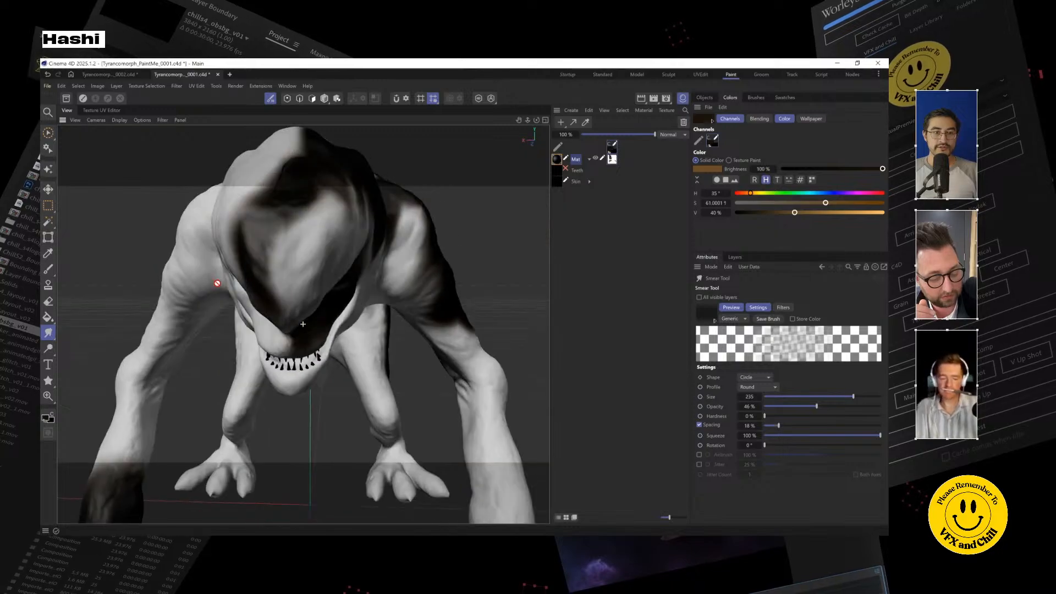
mouse_move(300, 170)
mouse_down()
mouse_move(324, 248)
mouse_move(307, 198)
mouse_up()
drag(352, 231, 283, 204)
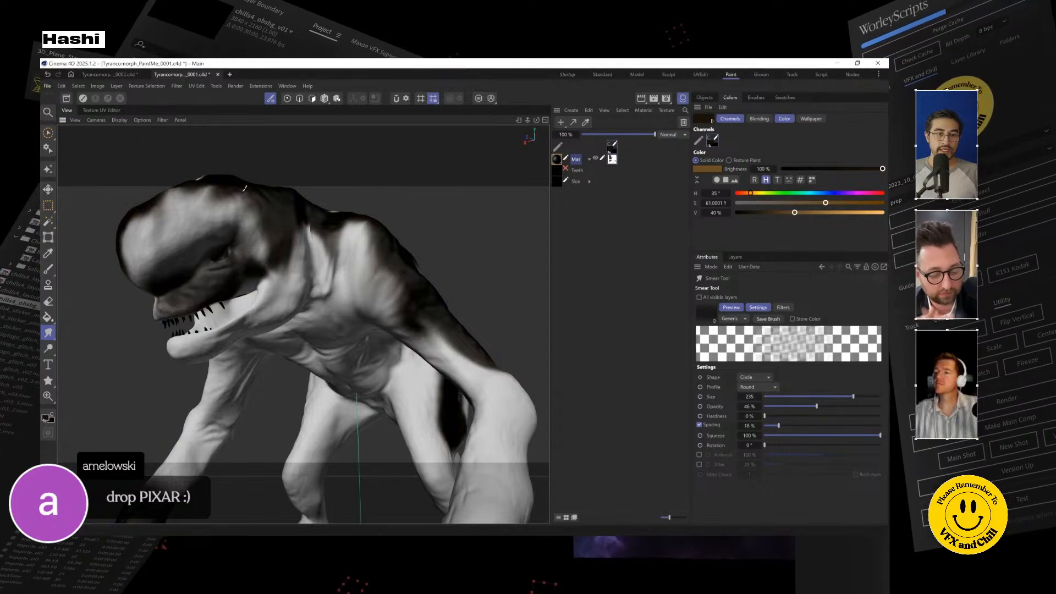
alt+drag(344, 257, 314, 286)
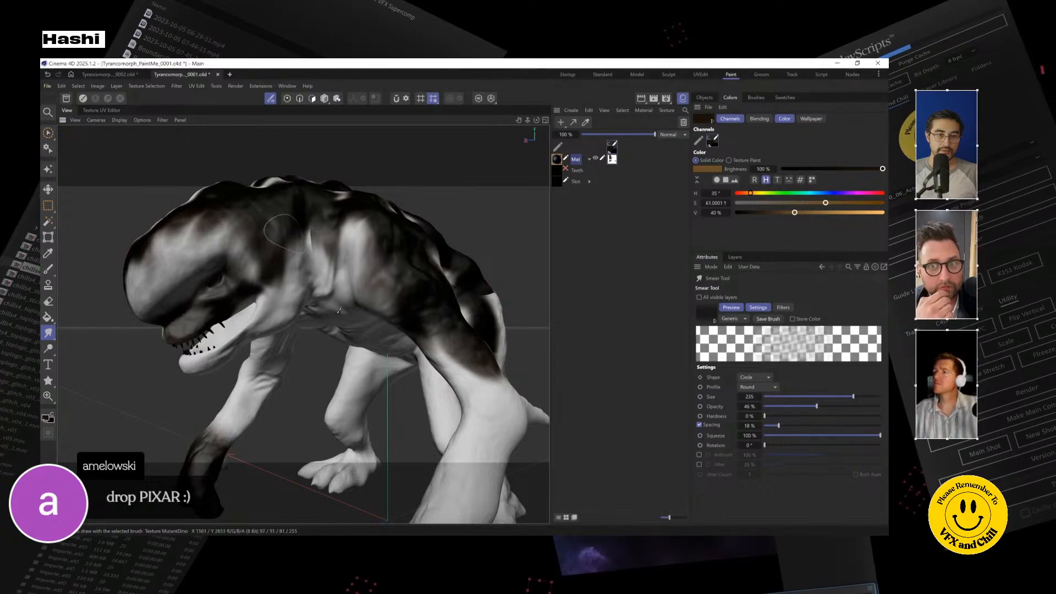
drag(388, 276, 369, 302)
mouse_move(397, 242)
mouse_down()
mouse_move(364, 282)
mouse_move(360, 253)
mouse_up()
mouse_move(369, 216)
mouse_down()
mouse_move(342, 289)
mouse_move(381, 203)
mouse_move(342, 260)
mouse_up()
drag(357, 220, 349, 254)
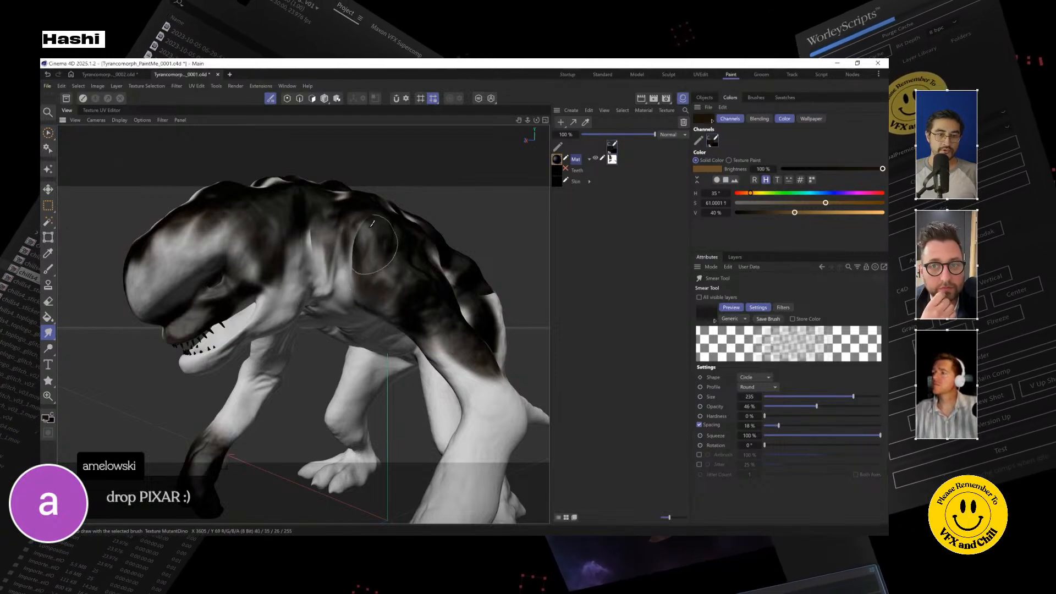
mouse_move(341, 309)
mouse_down()
mouse_move(394, 302)
mouse_move(369, 309)
mouse_up()
mouse_move(309, 405)
mouse_down()
mouse_move(301, 389)
mouse_move(330, 404)
mouse_move(374, 404)
mouse_up()
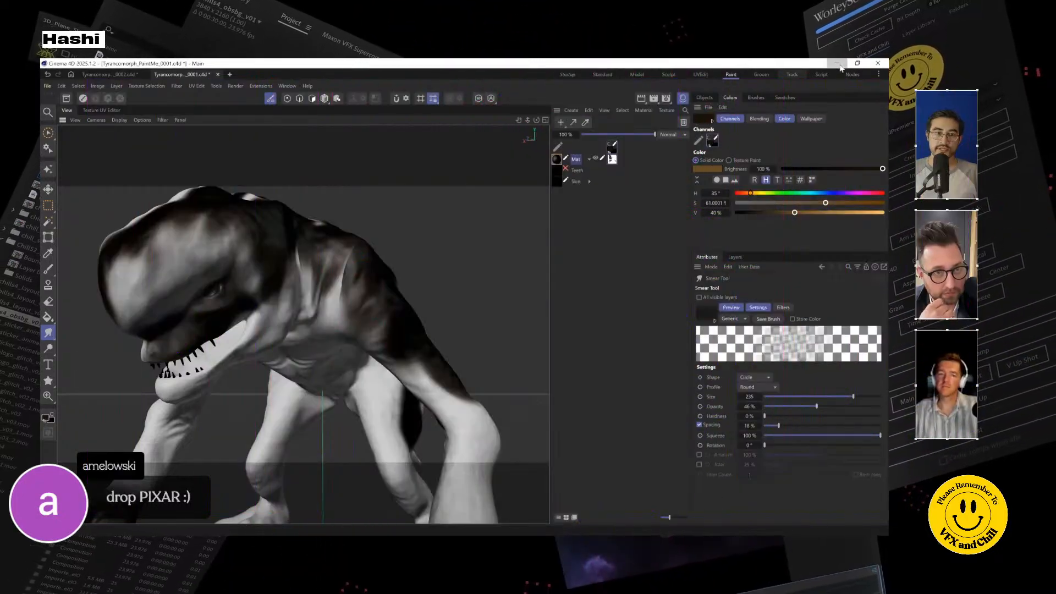
Step: Return to the open Tyrancomorph_PaintMe_0002.c4d scene
click(838, 65)
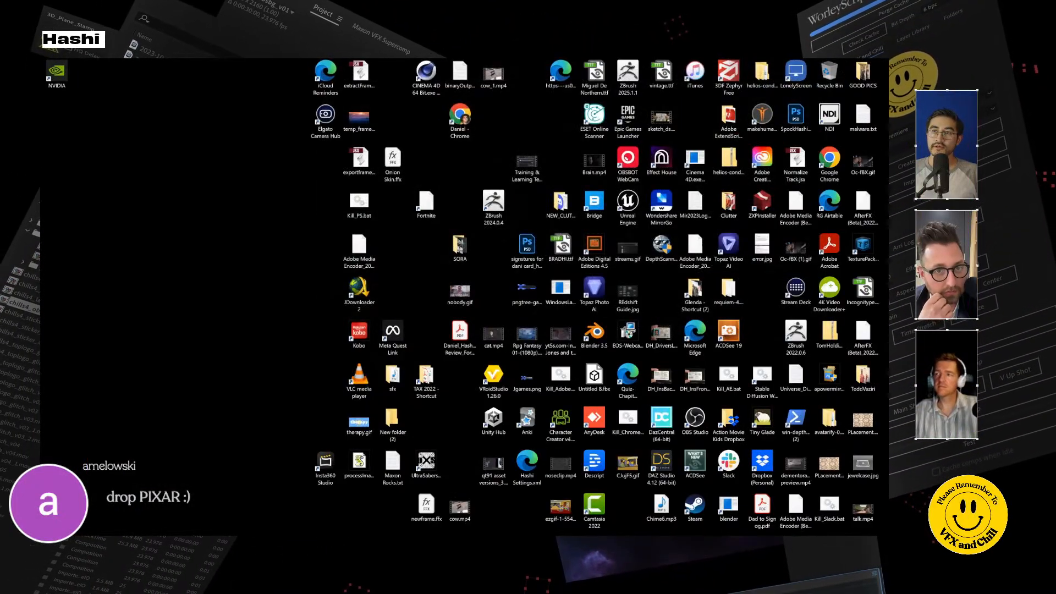
key(alt+Tab)
click(117, 76)
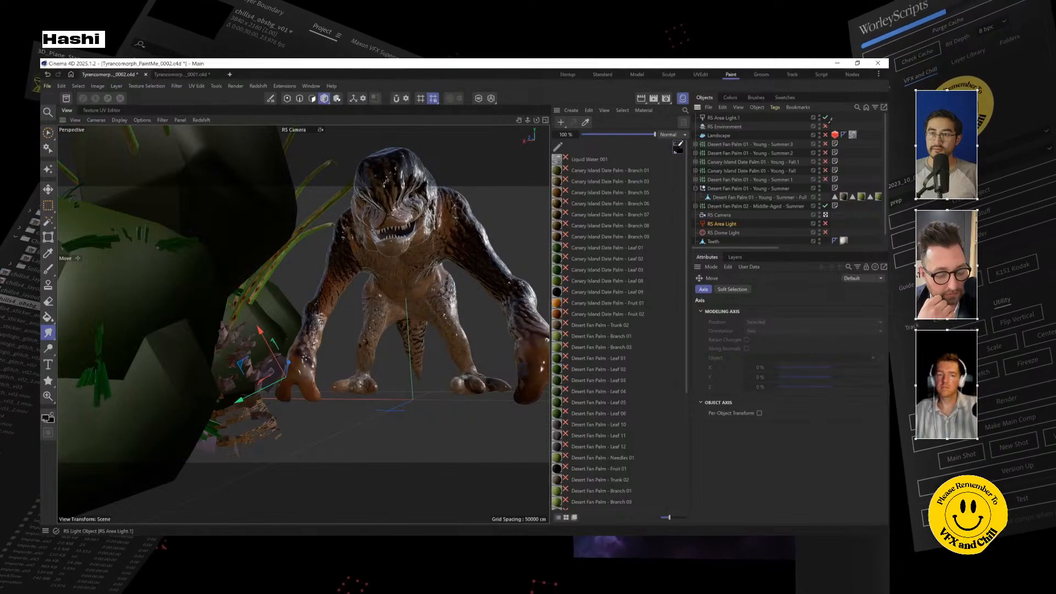
Step: Enable the RS Environment, landscape, palms and Redshift lights, and start the Redshift render in the viewport
drag(825, 126, 828, 226)
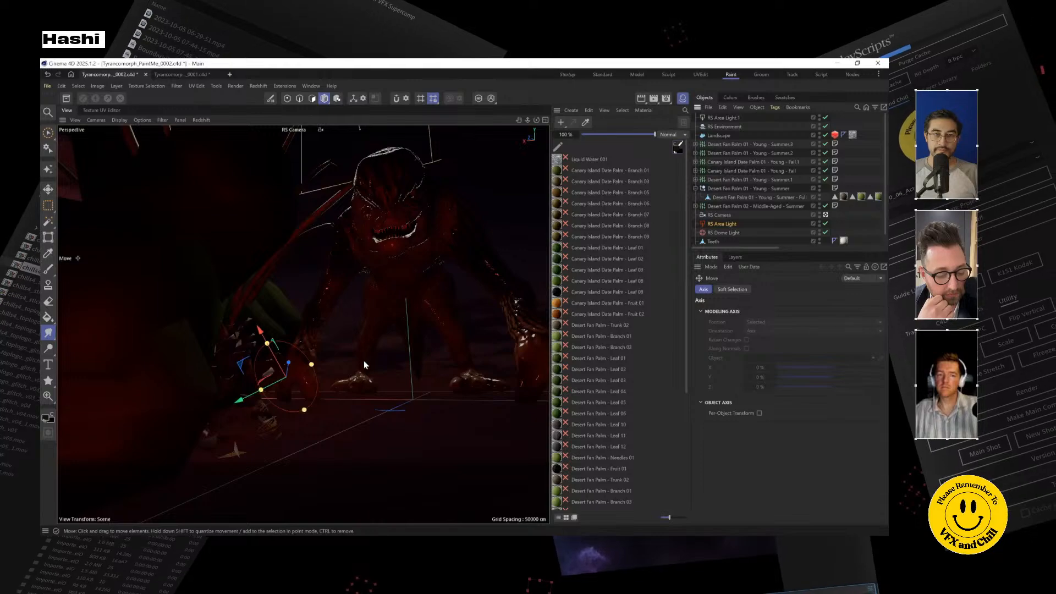
click(201, 120)
click(216, 137)
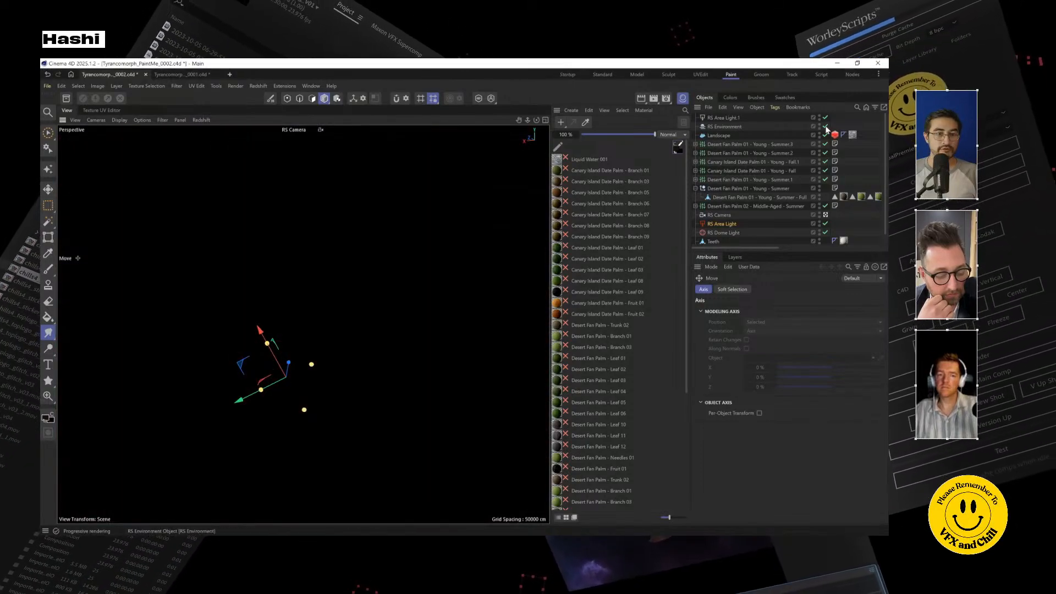
Step: Set the RS Environment's volume Scattering to 0.0023
click(727, 127)
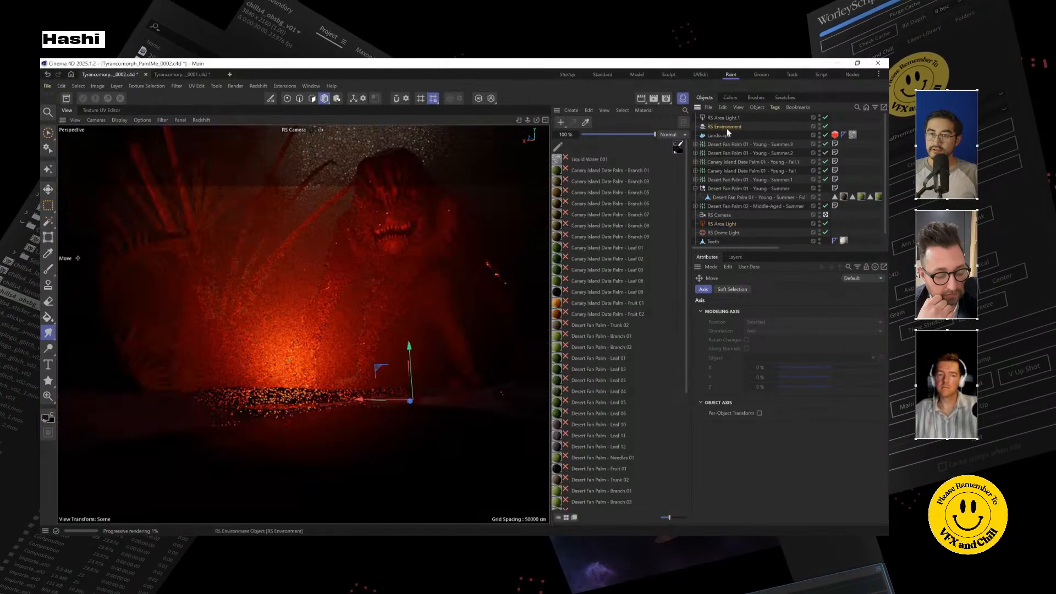
click(740, 333)
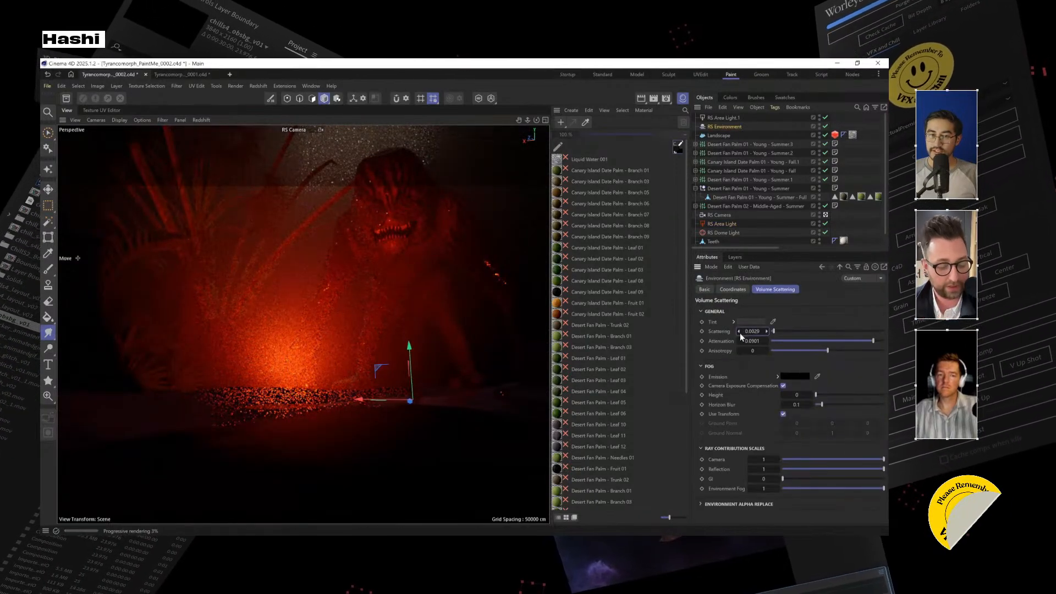
click(740, 332)
click(740, 332)
click(740, 332)
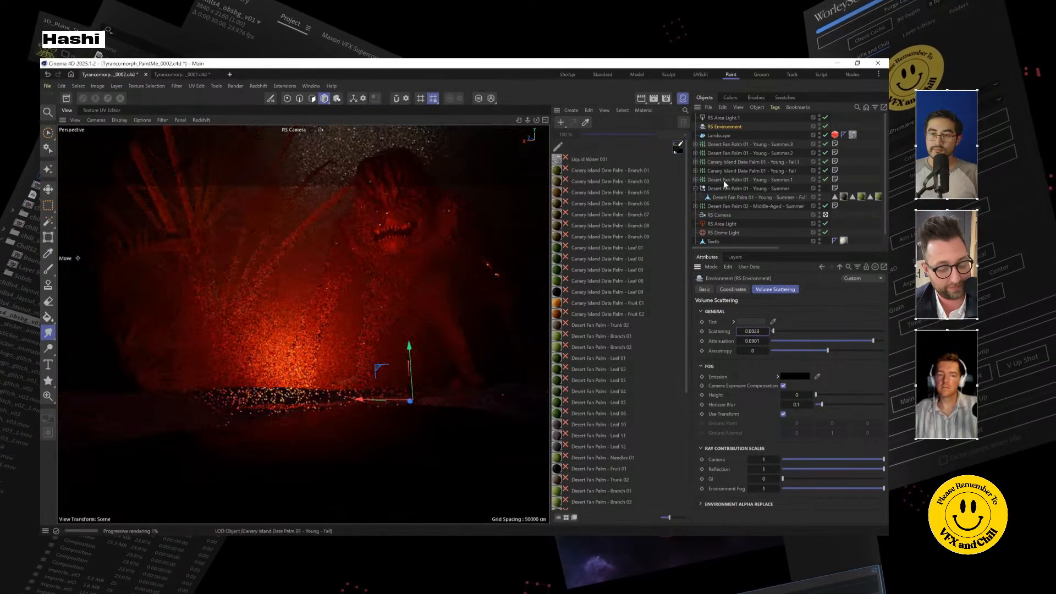
Step: Select the red RS Area Light beside the palms and move it slightly toward the creature
click(287, 409)
drag(287, 409, 292, 368)
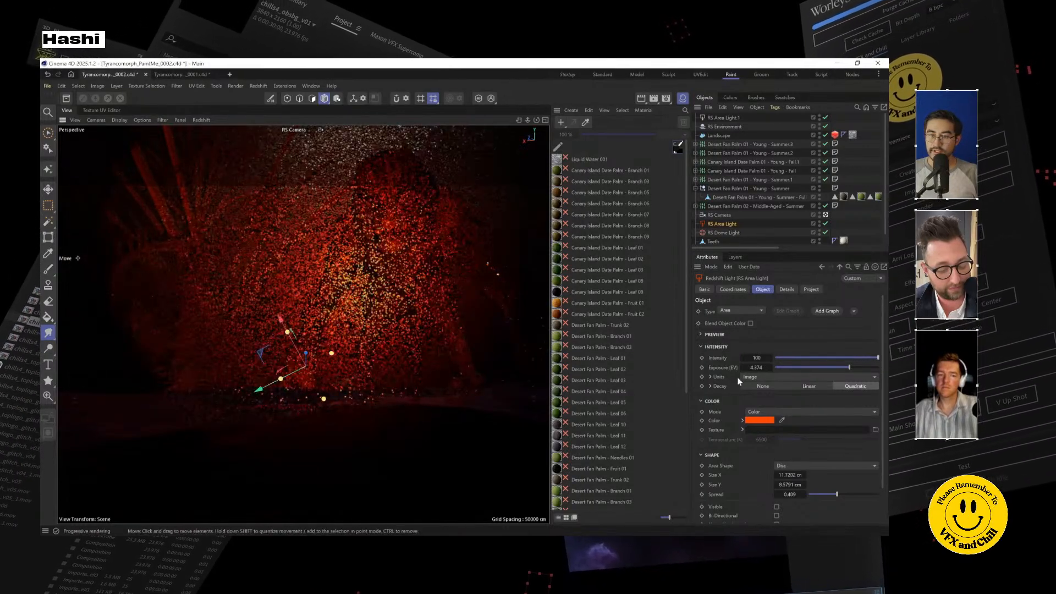
Step: Set the red RS Area Light's Spread to 0.501 and its Exposure to 5.144 EV
drag(756, 367, 787, 355)
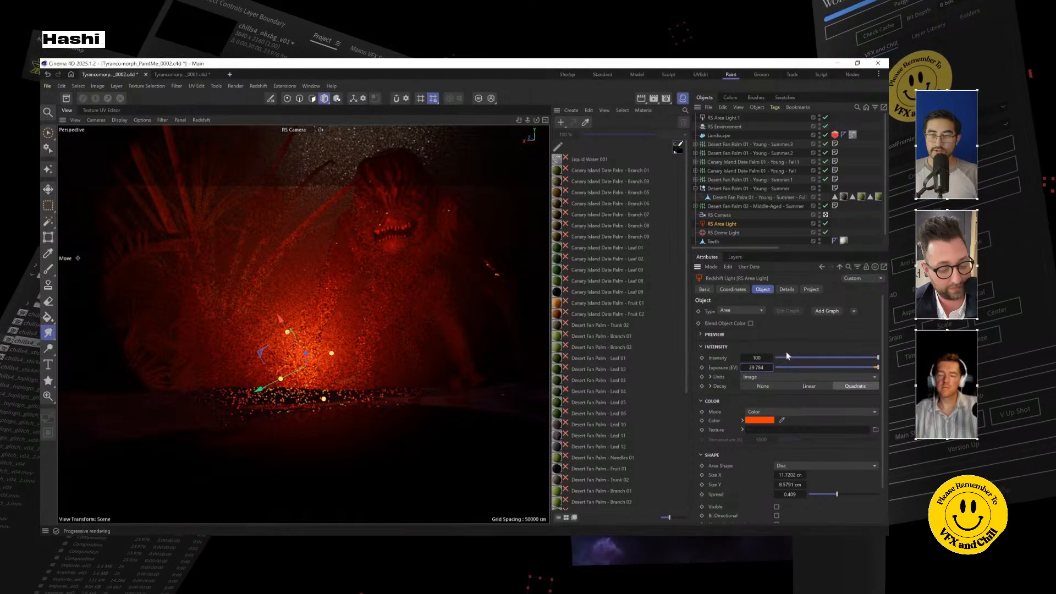
key(ctrl+z)
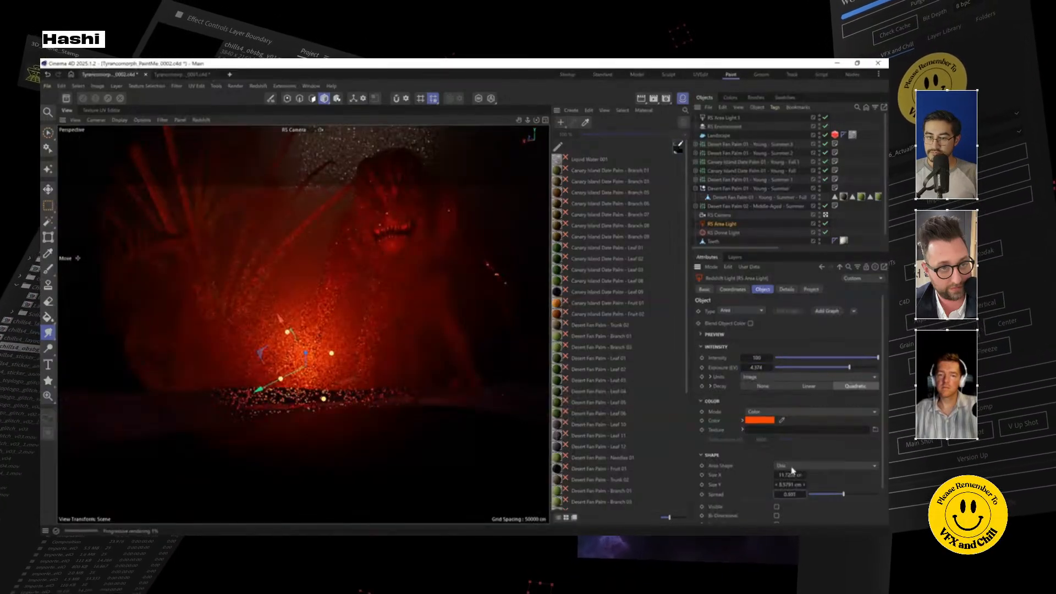
click(800, 495)
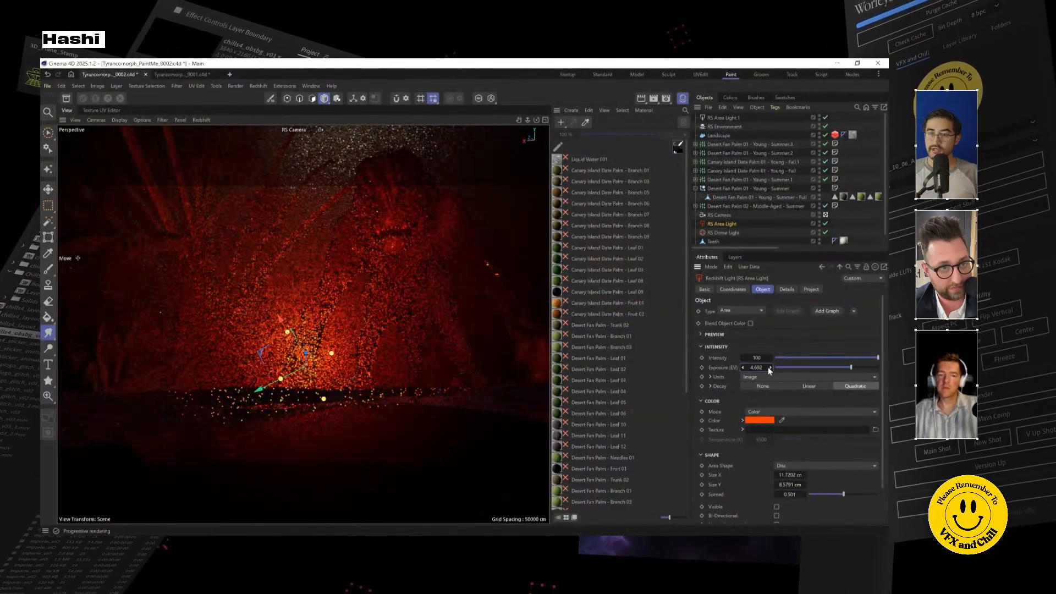
drag(756, 368, 767, 368)
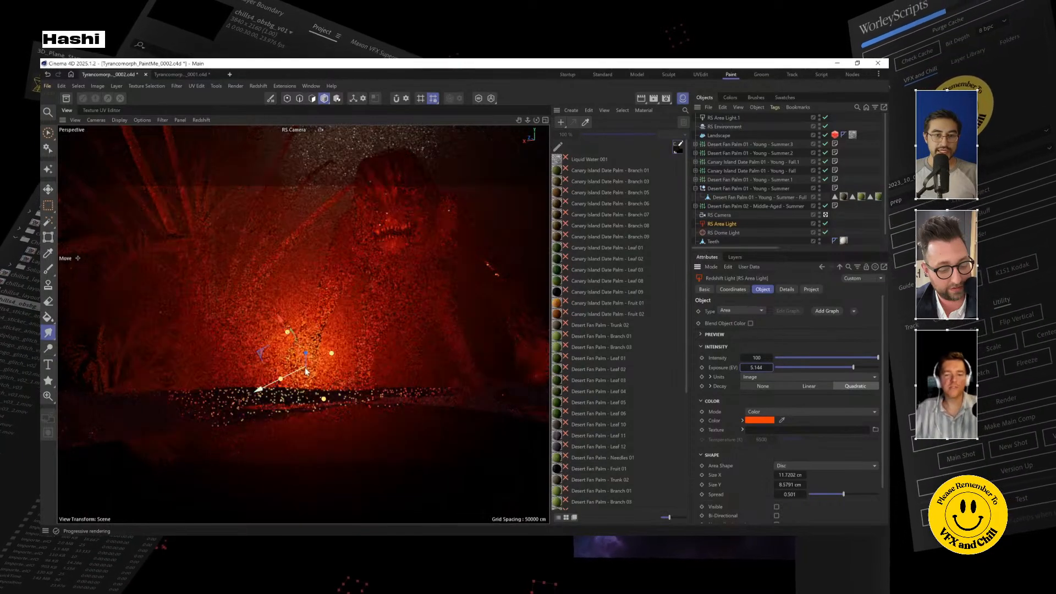
Step: Move the red RS Area Light away from the creature, toward the palms
drag(305, 368, 210, 396)
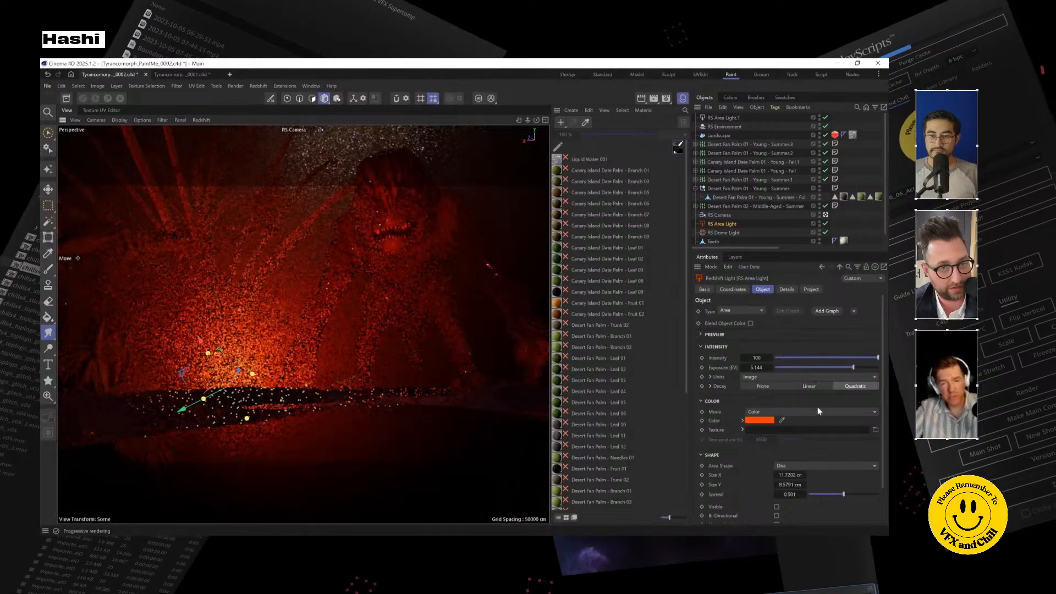
Step: Change the red RS Area Light's color to a pinkish red by raising its blue component
click(760, 420)
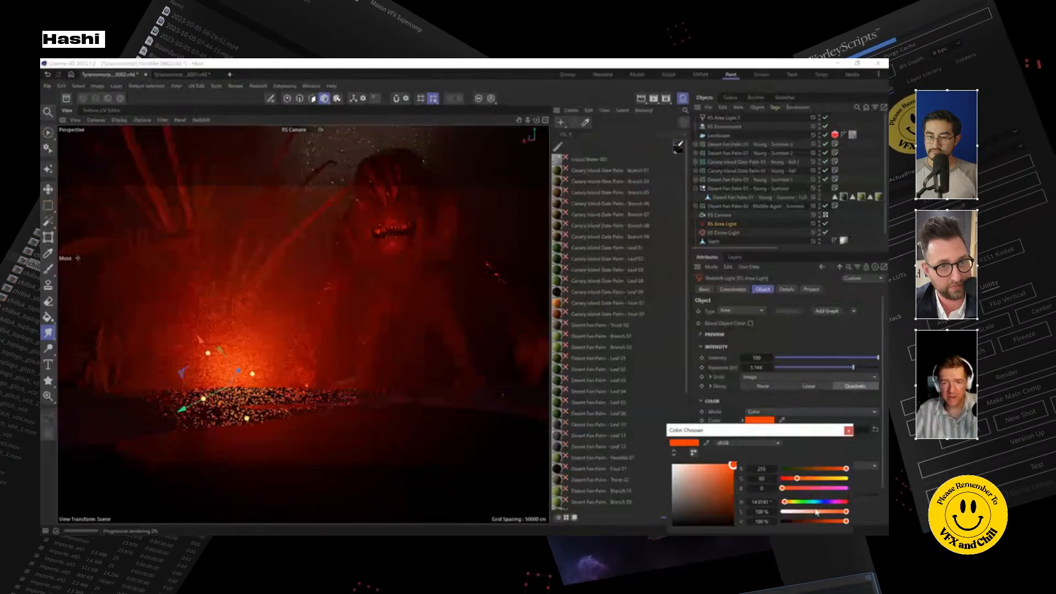
drag(782, 488, 794, 489)
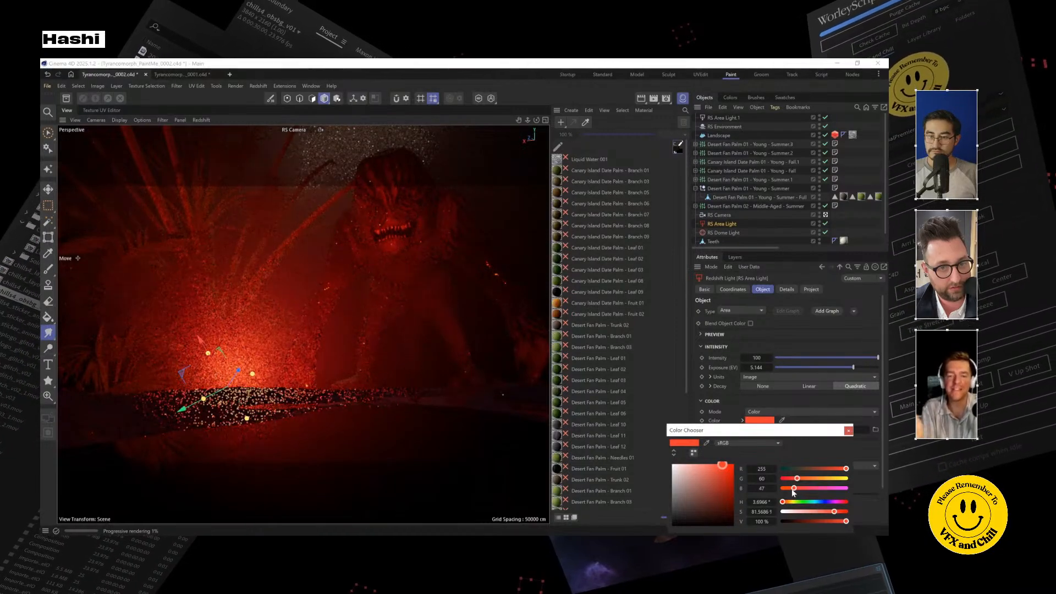
drag(793, 489, 795, 489)
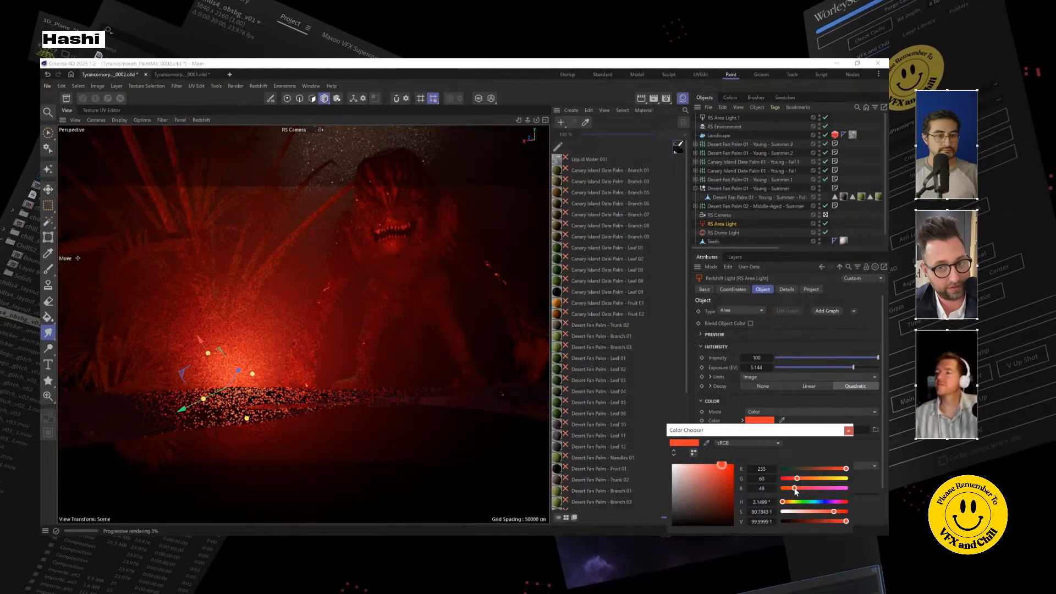
drag(794, 489, 800, 489)
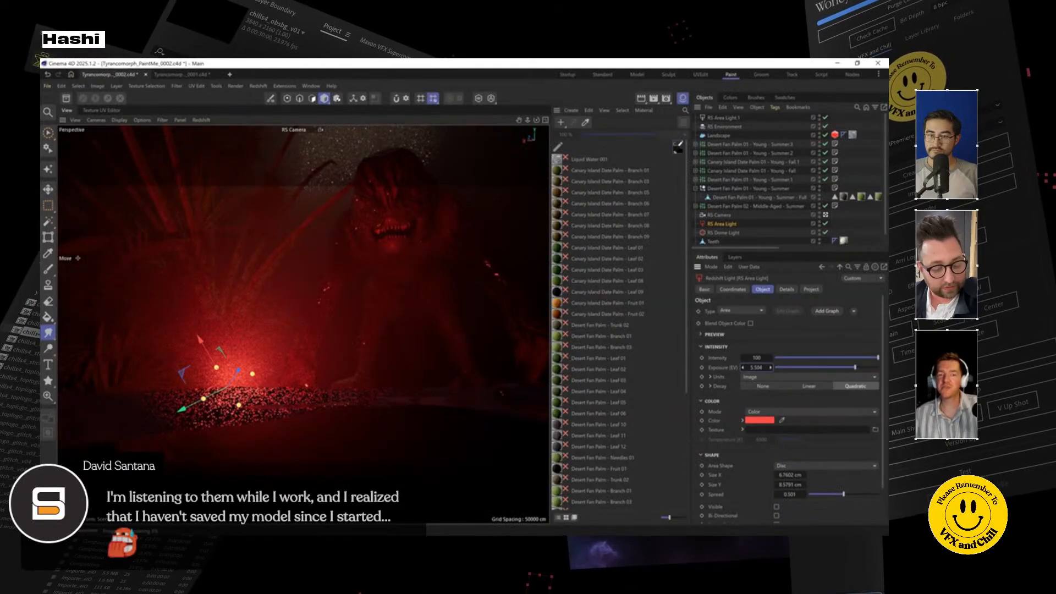
Step: Set the red RS Area Light's Intensity to 228.74 and move the light slightly upward from the ground, toward the creature
mouse_move(757, 367)
mouse_down()
mouse_move(861, 349)
mouse_move(833, 365)
mouse_move(761, 359)
mouse_up()
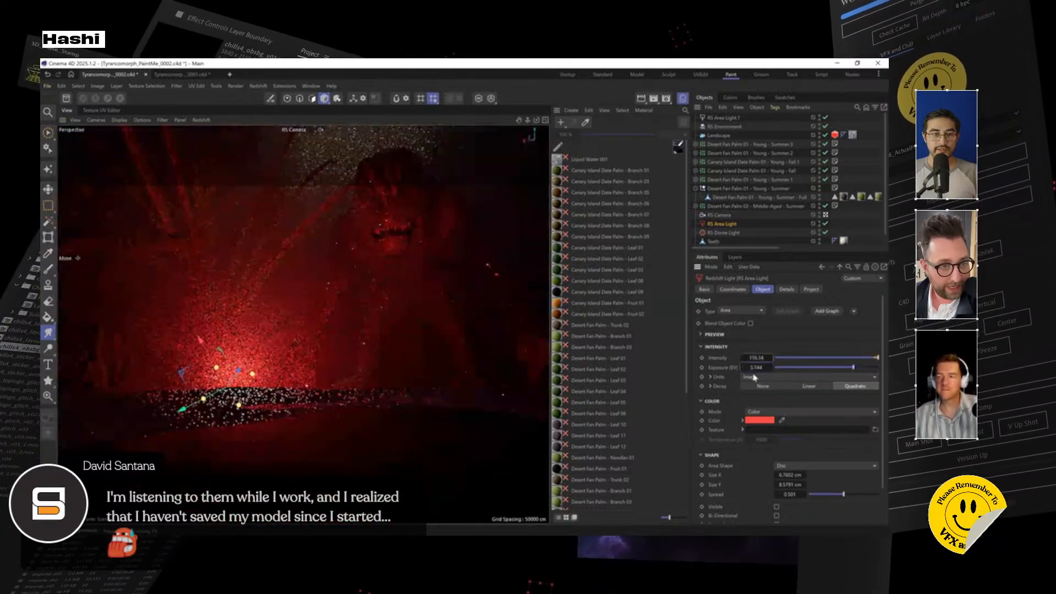
drag(757, 358, 761, 358)
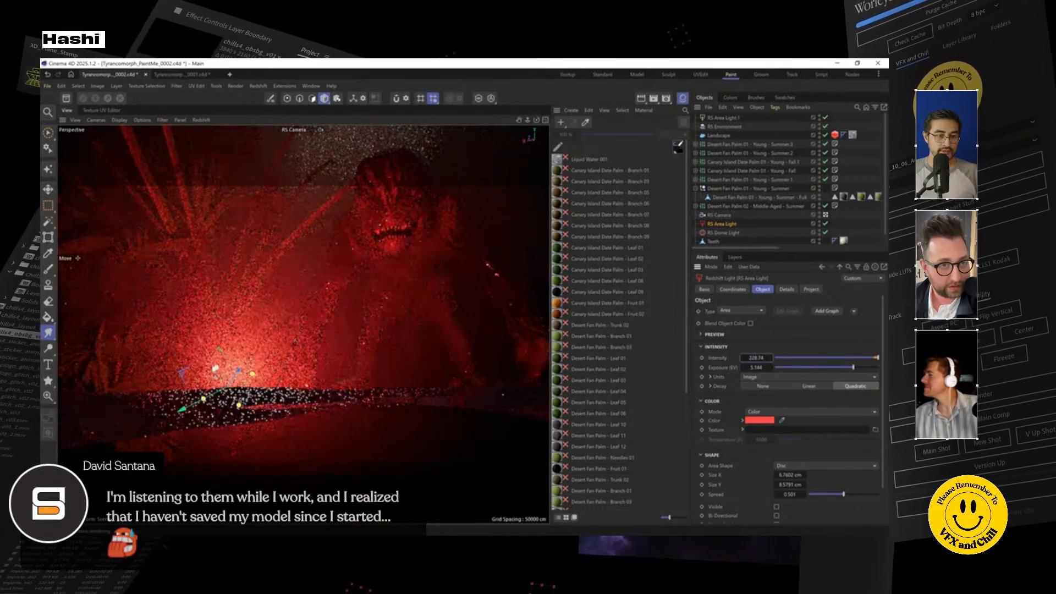
drag(240, 375, 258, 347)
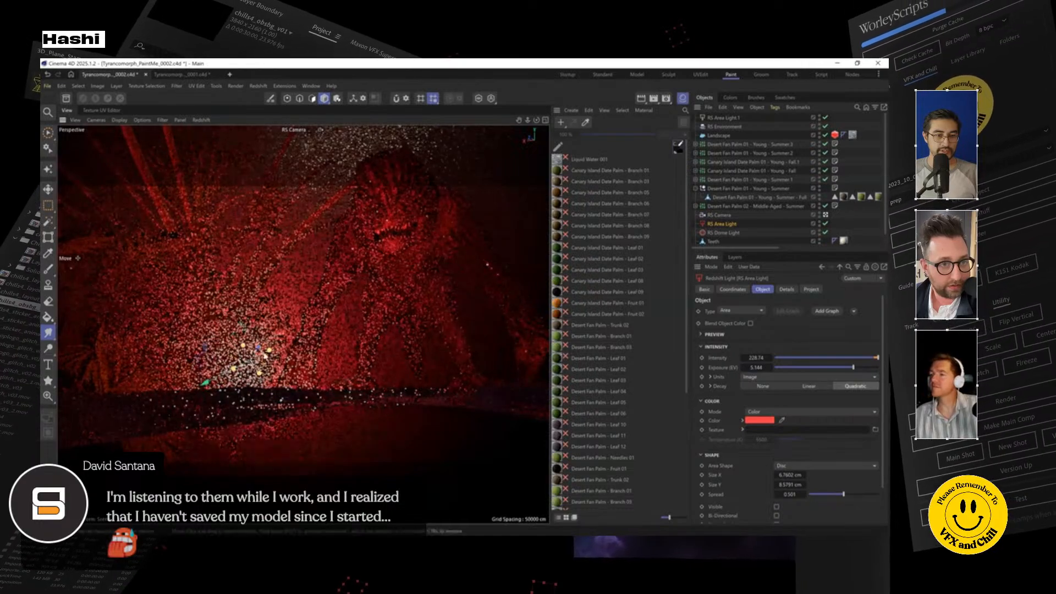